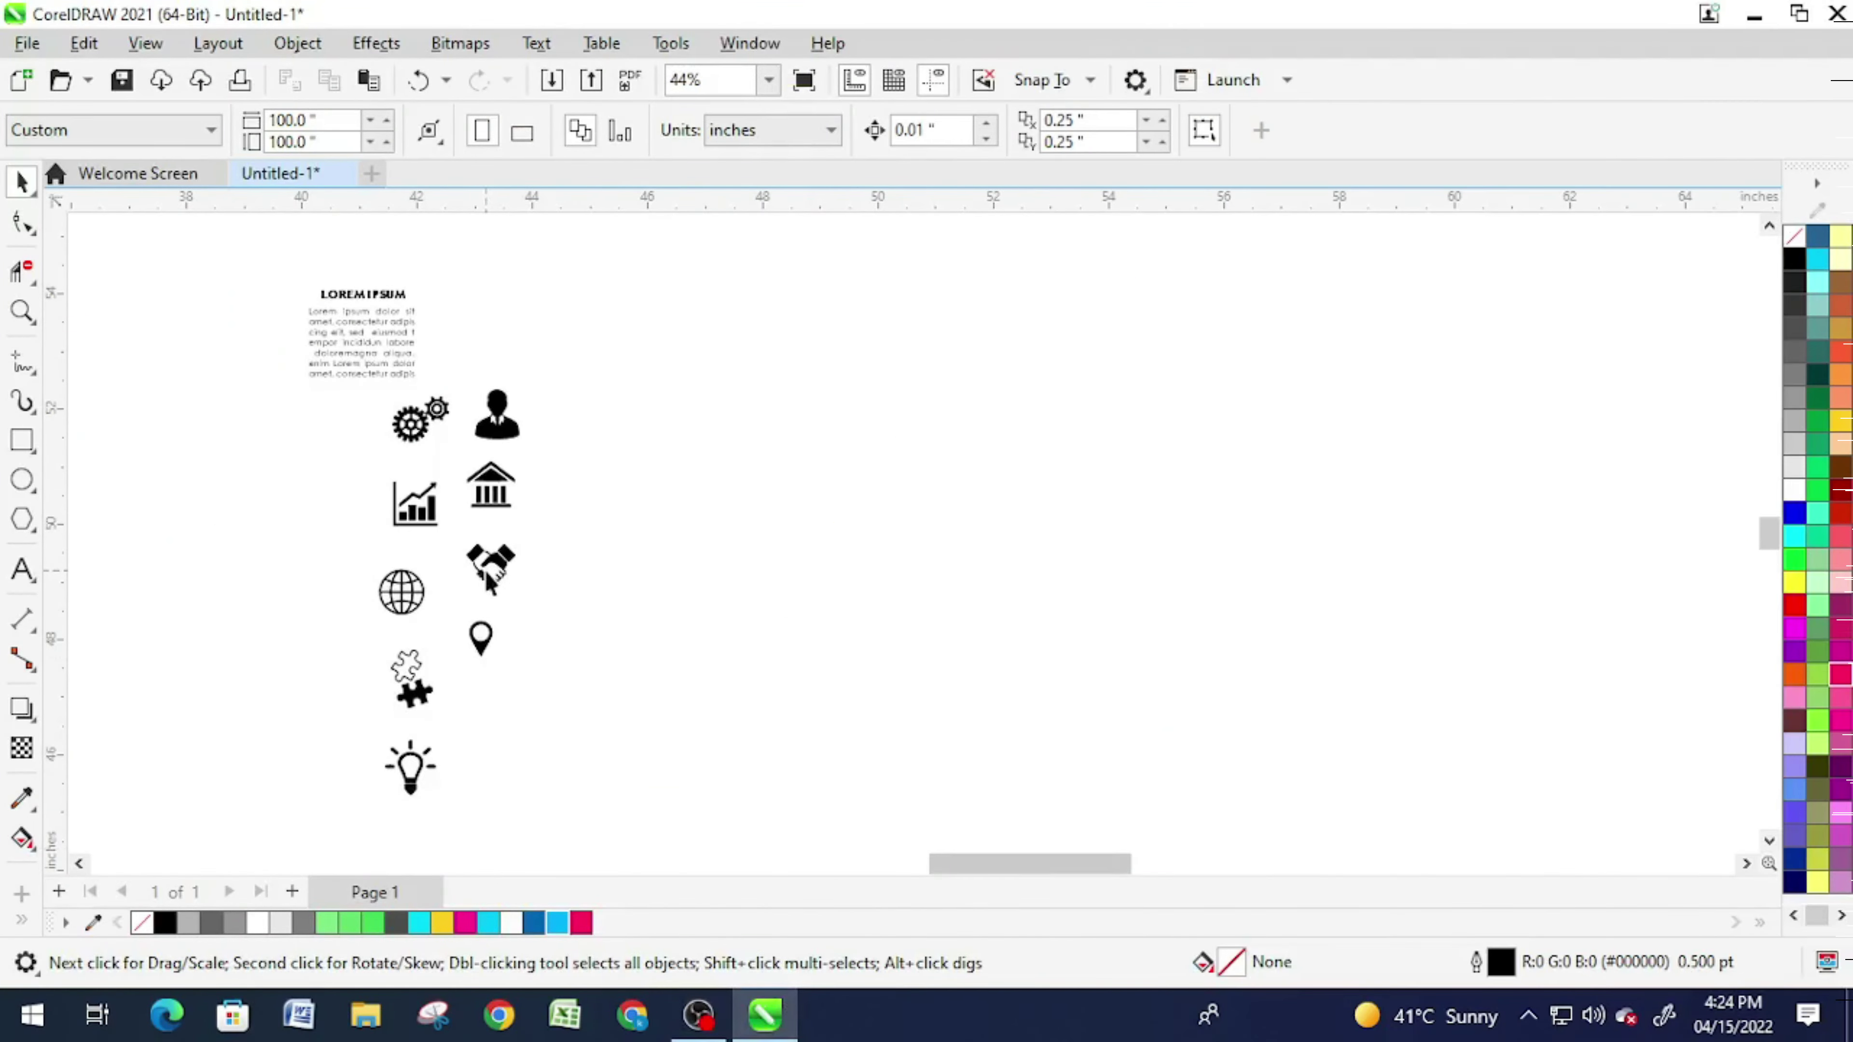
Step: Draw a 19.346 × 4 inch rectangle to the right of the icons
{"action": "left_click", "coordinate": [22, 441]}
{"action": "left_click_drag", "start_coordinate": [722, 401], "coordinate": [1545, 645]}
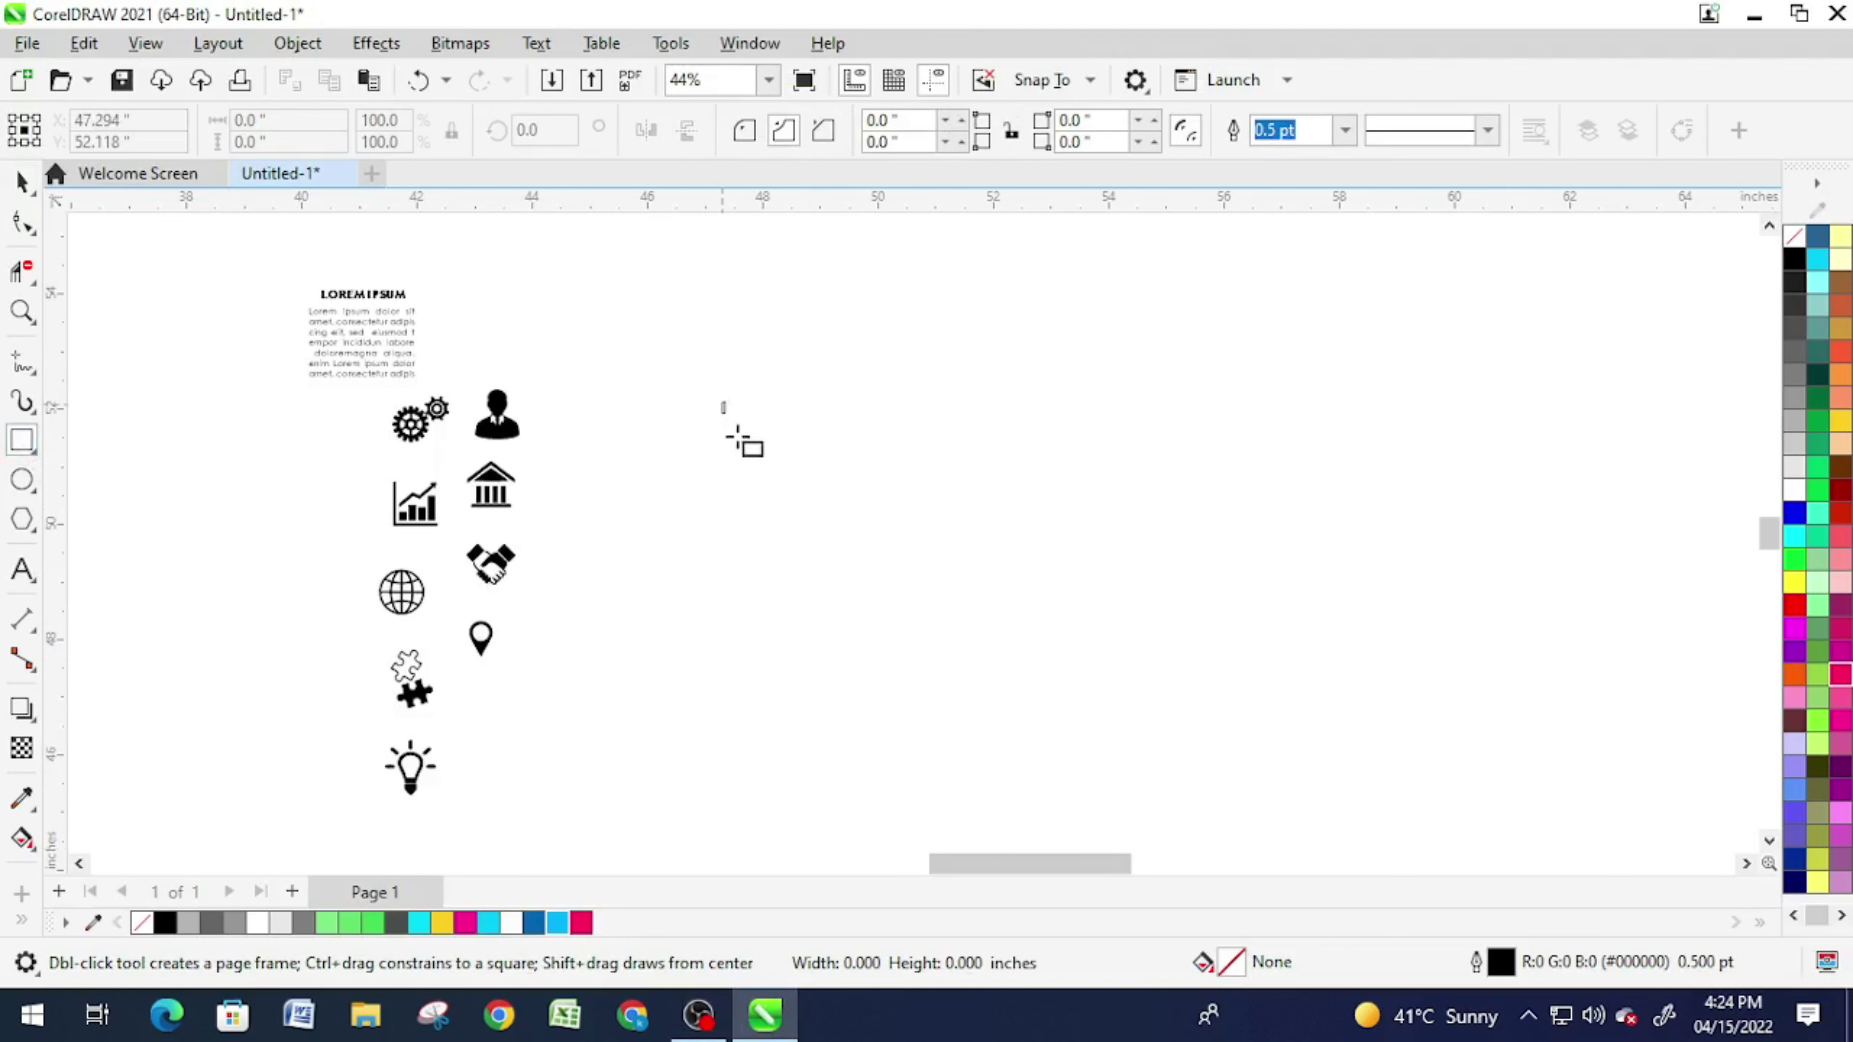
{"action": "left_click", "coordinate": [286, 119]}
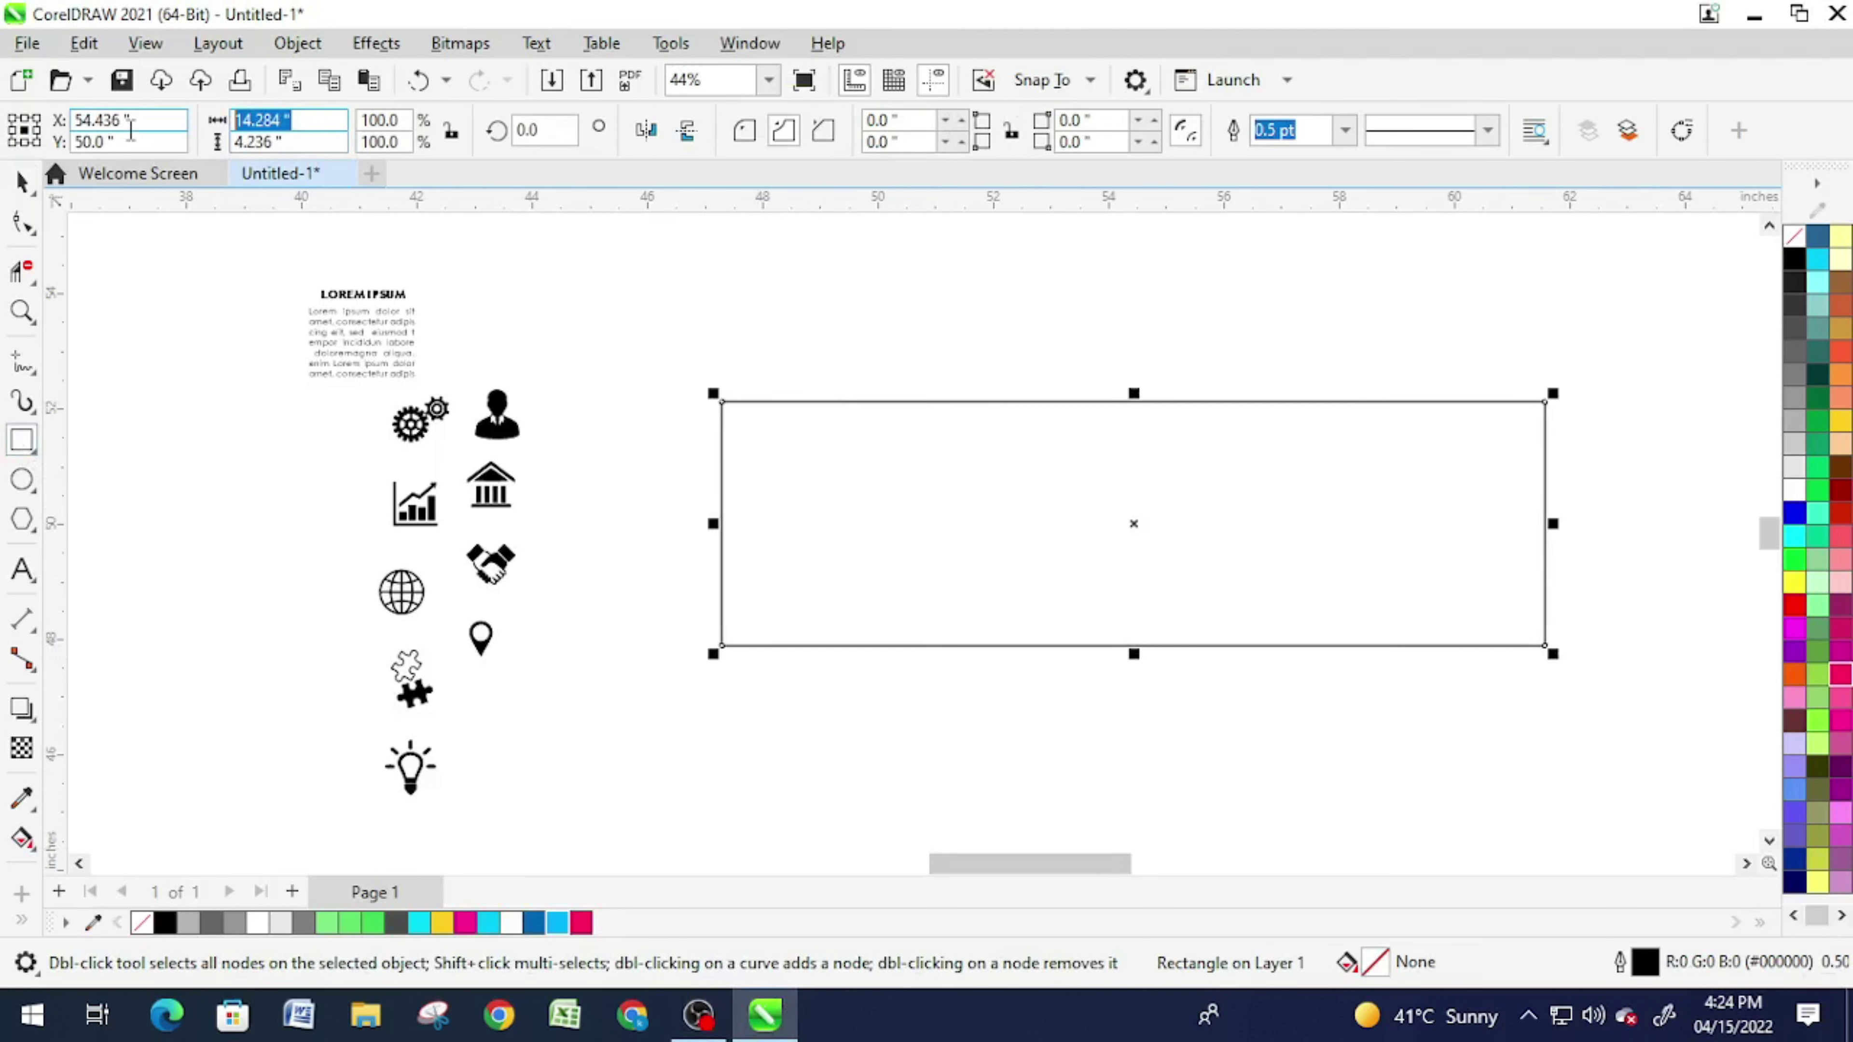
{"action": "type", "text": "19.346"}
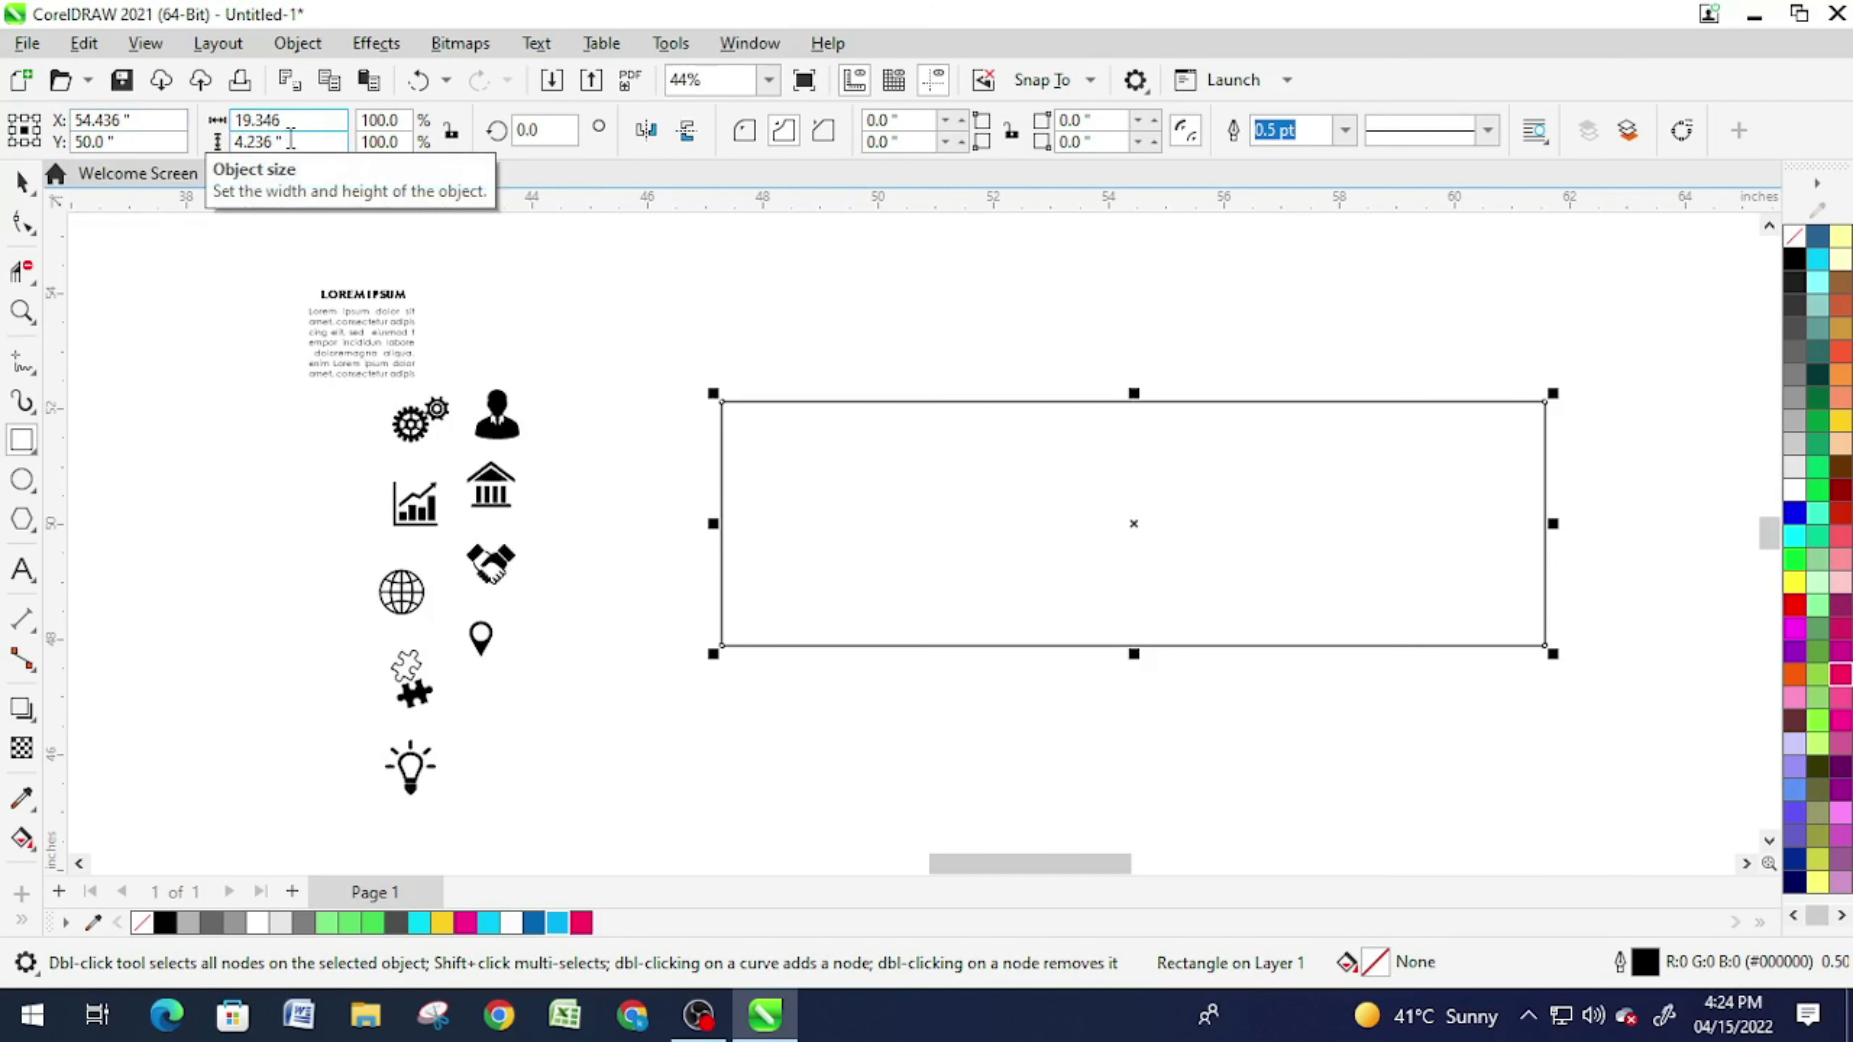
{"action": "key", "text": "Tab"}
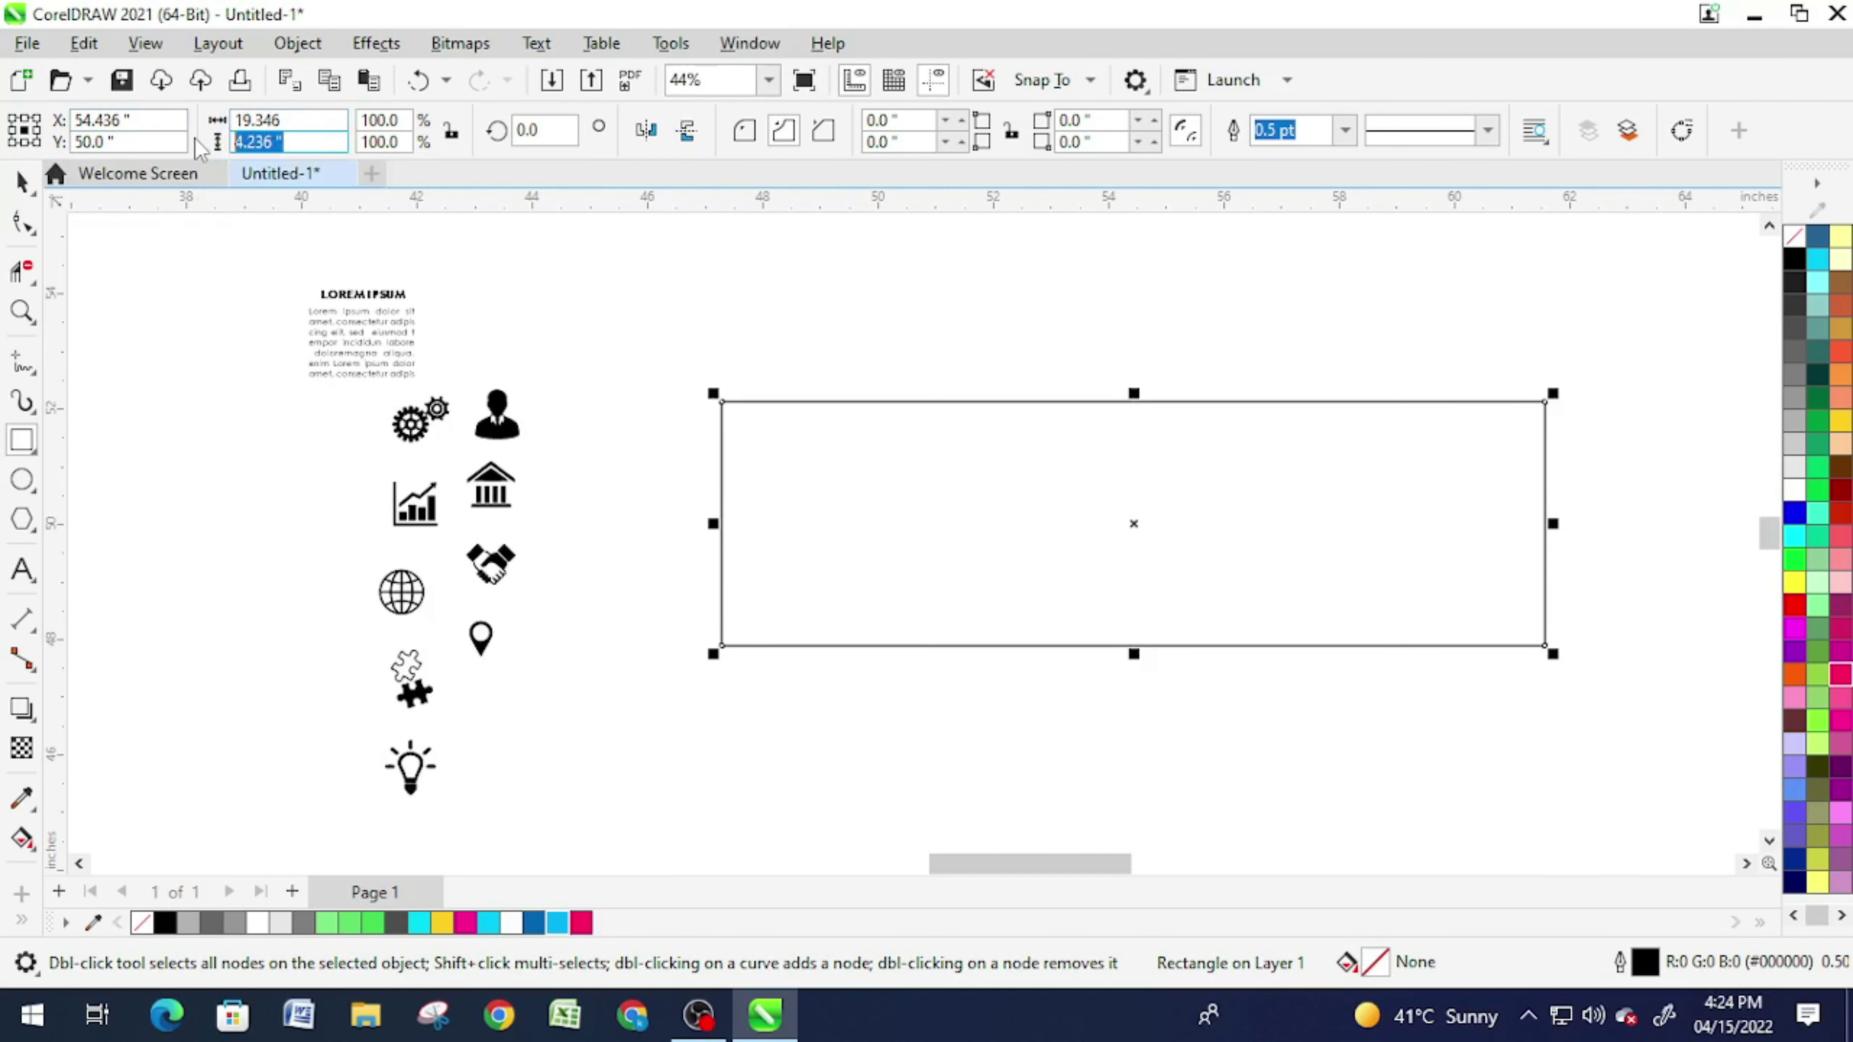
{"action": "type", "text": "4"}
{"action": "key", "text": "Return"}
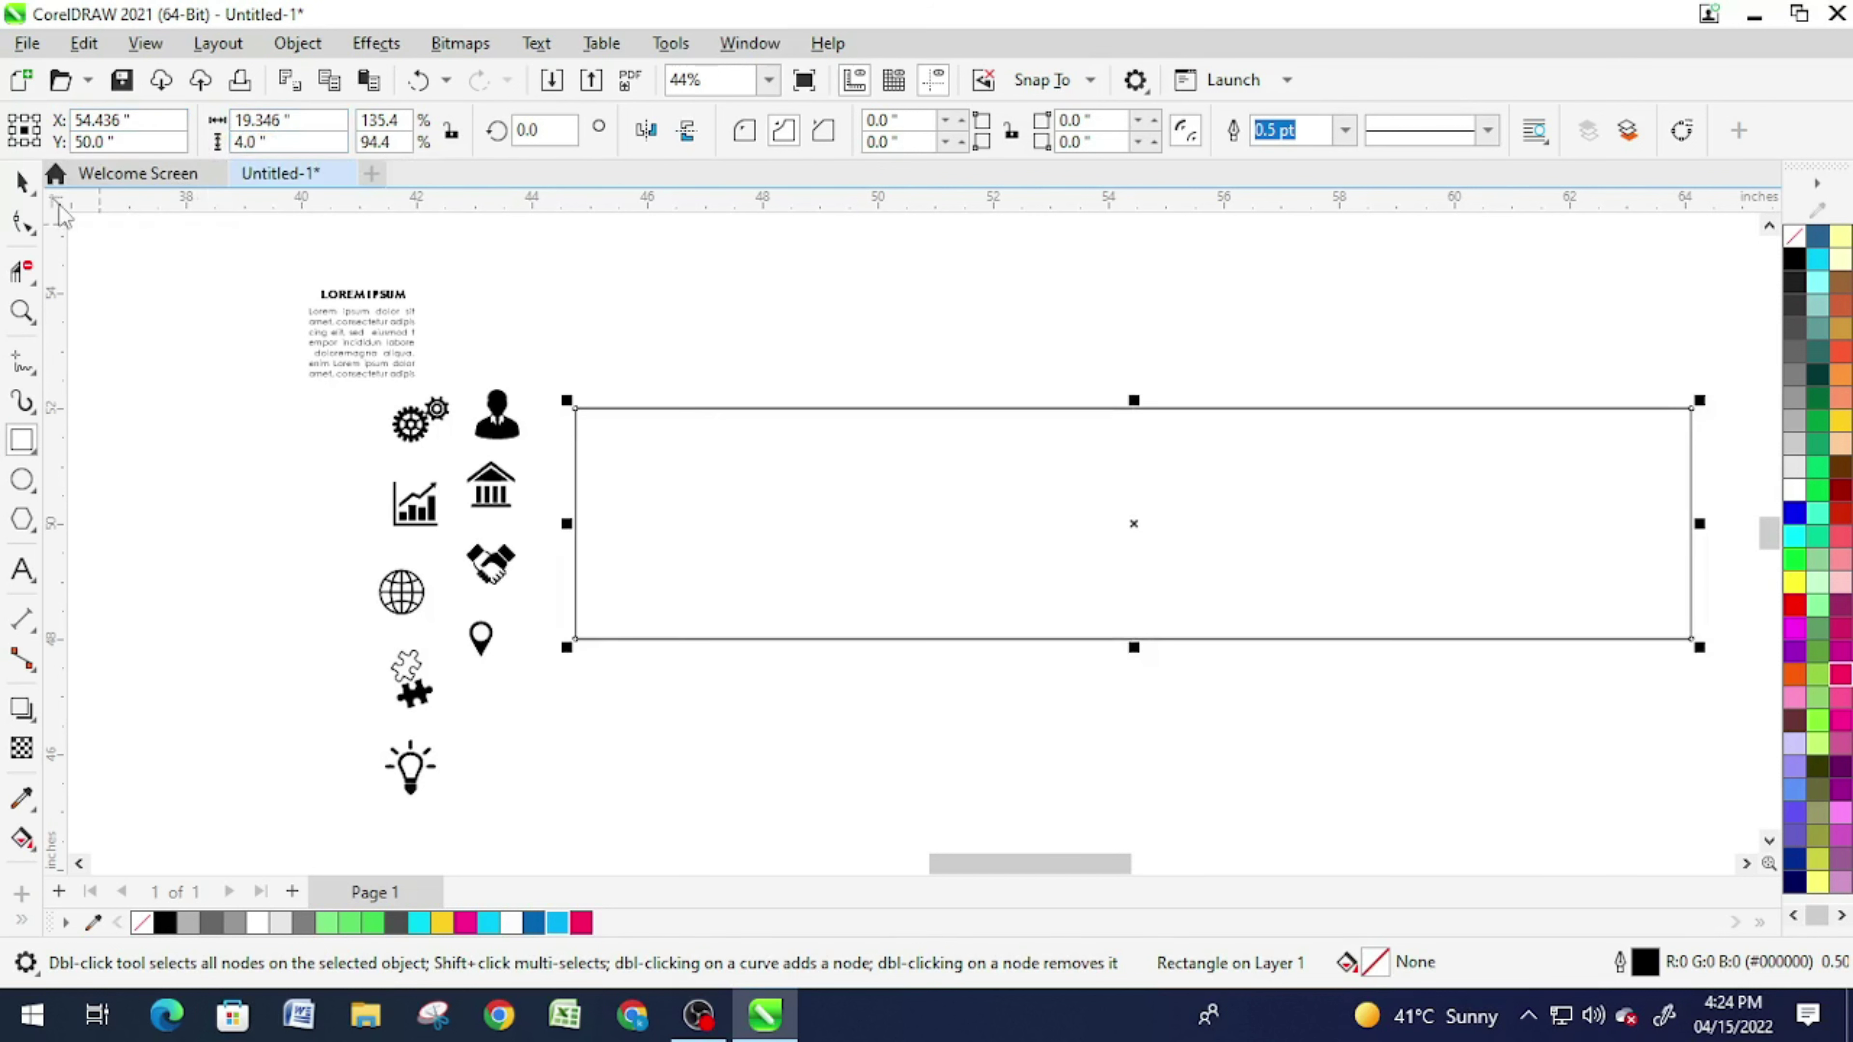
Step: Make a narrower 11.097-inch-wide copy overlapping the rectangle's left part
{"action": "scroll", "coordinate": [807, 405], "scroll_direction": "right", "scroll_amount": 2}
{"action": "scroll", "coordinate": [670, 458], "scroll_direction": "right", "scroll_amount": 1}
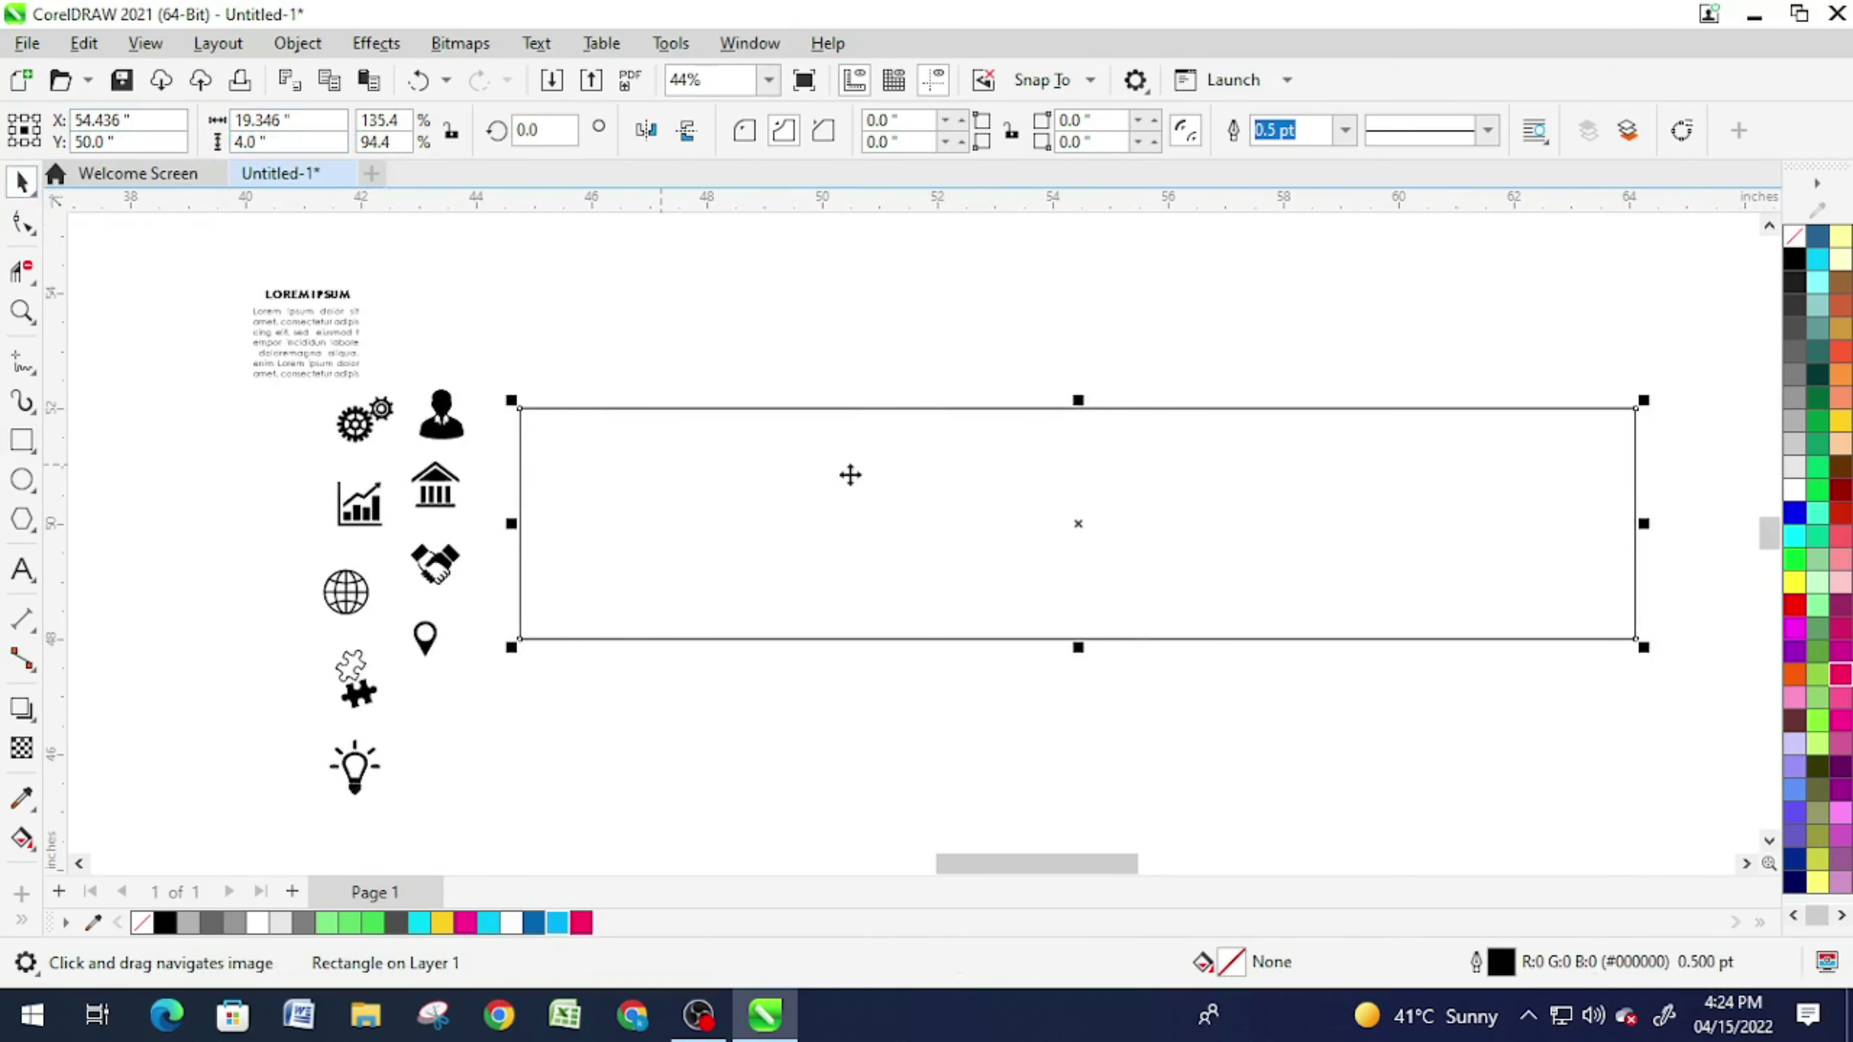
{"action": "left_click_drag", "start_coordinate": [1648, 529], "coordinate": [1174, 533]}
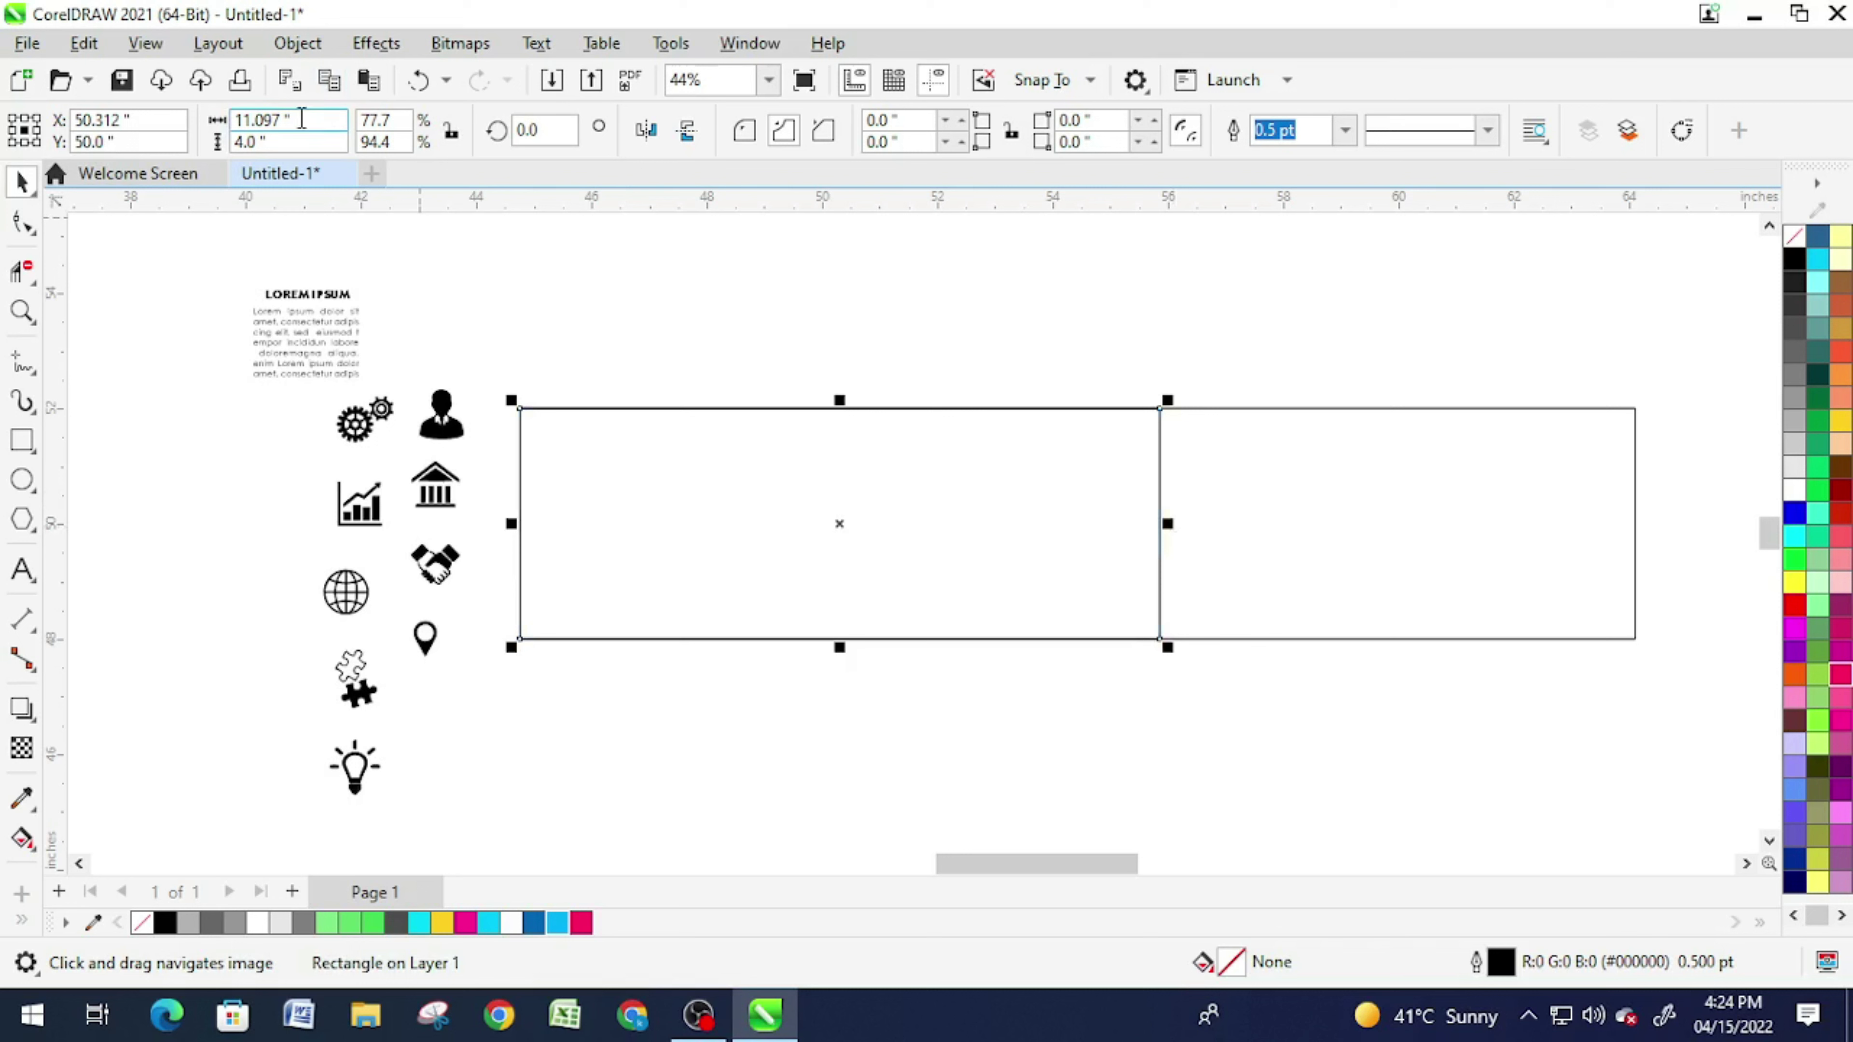
Step: Set the narrow copy to 2.15 inches wide and left-align it with the long rectangle
{"action": "double_click", "coordinate": [277, 120]}
{"action": "type", "text": "2.1"}
{"action": "key", "text": "Return"}
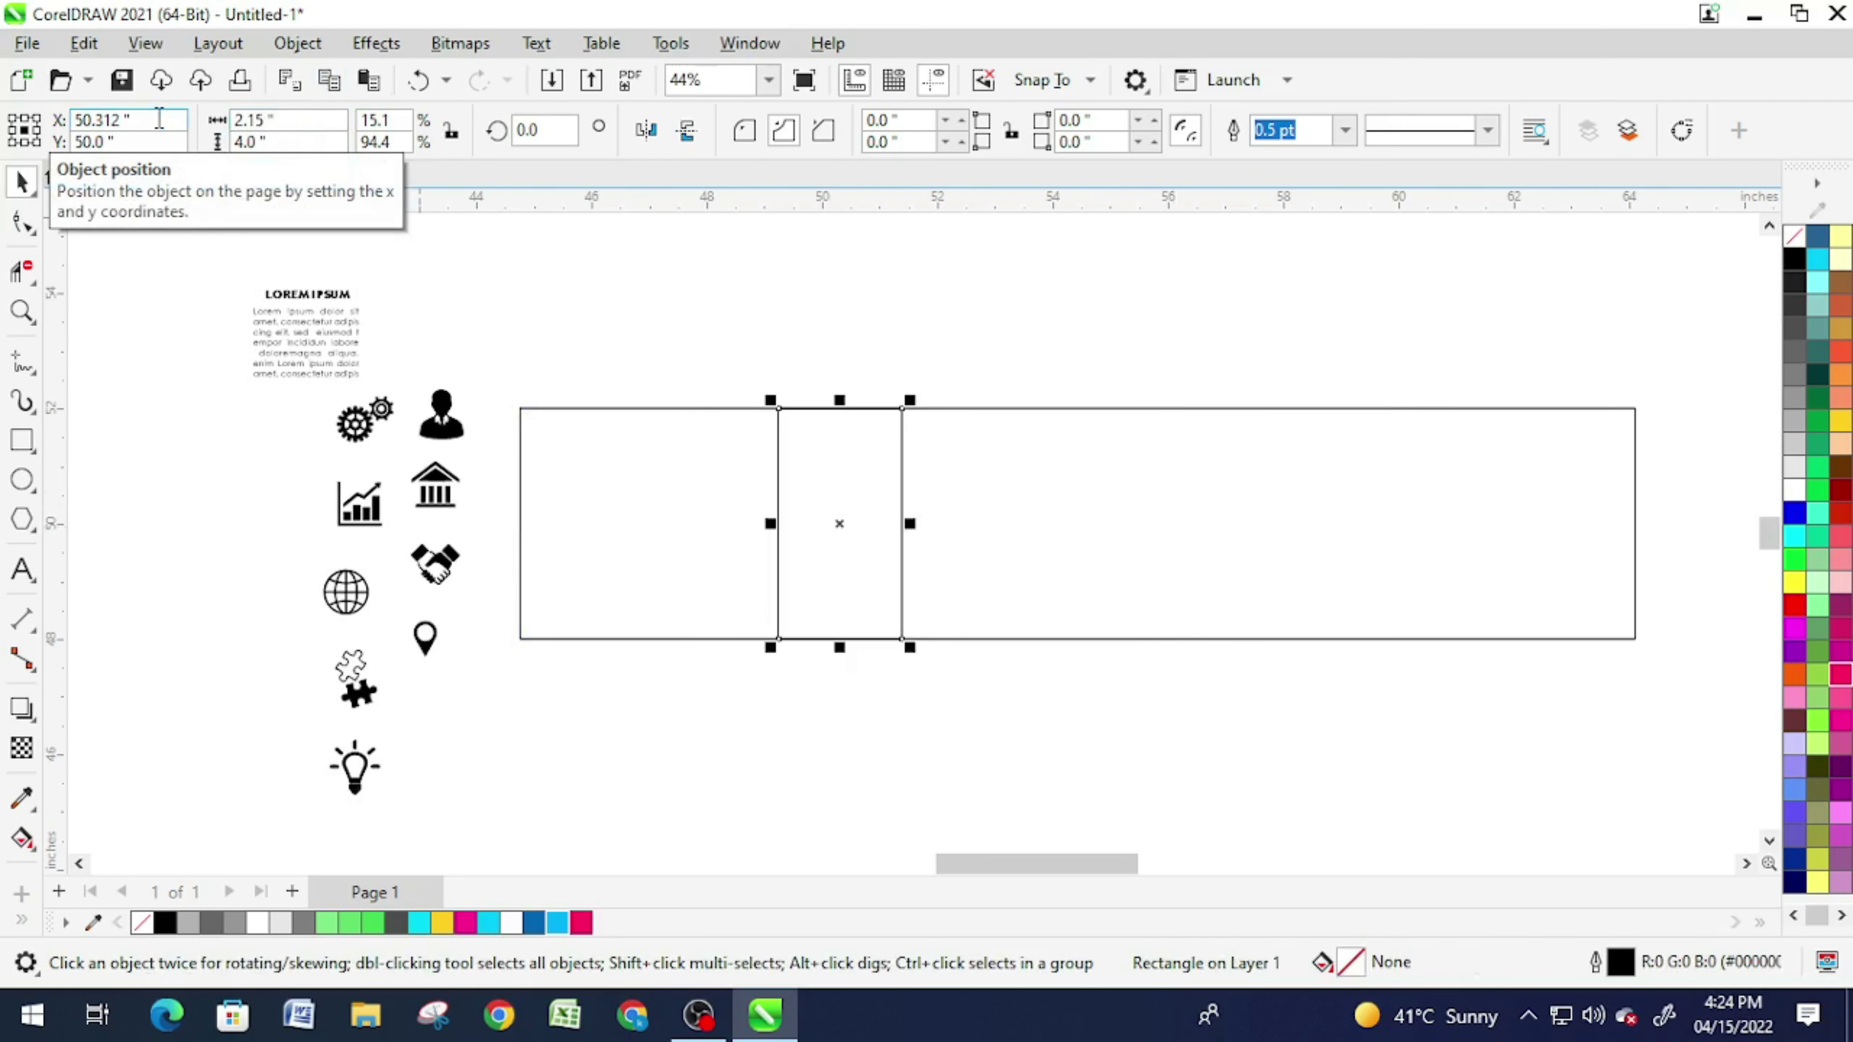
{"action": "left_click", "coordinate": [1022, 496], "text": "shift"}
{"action": "key", "text": "l"}
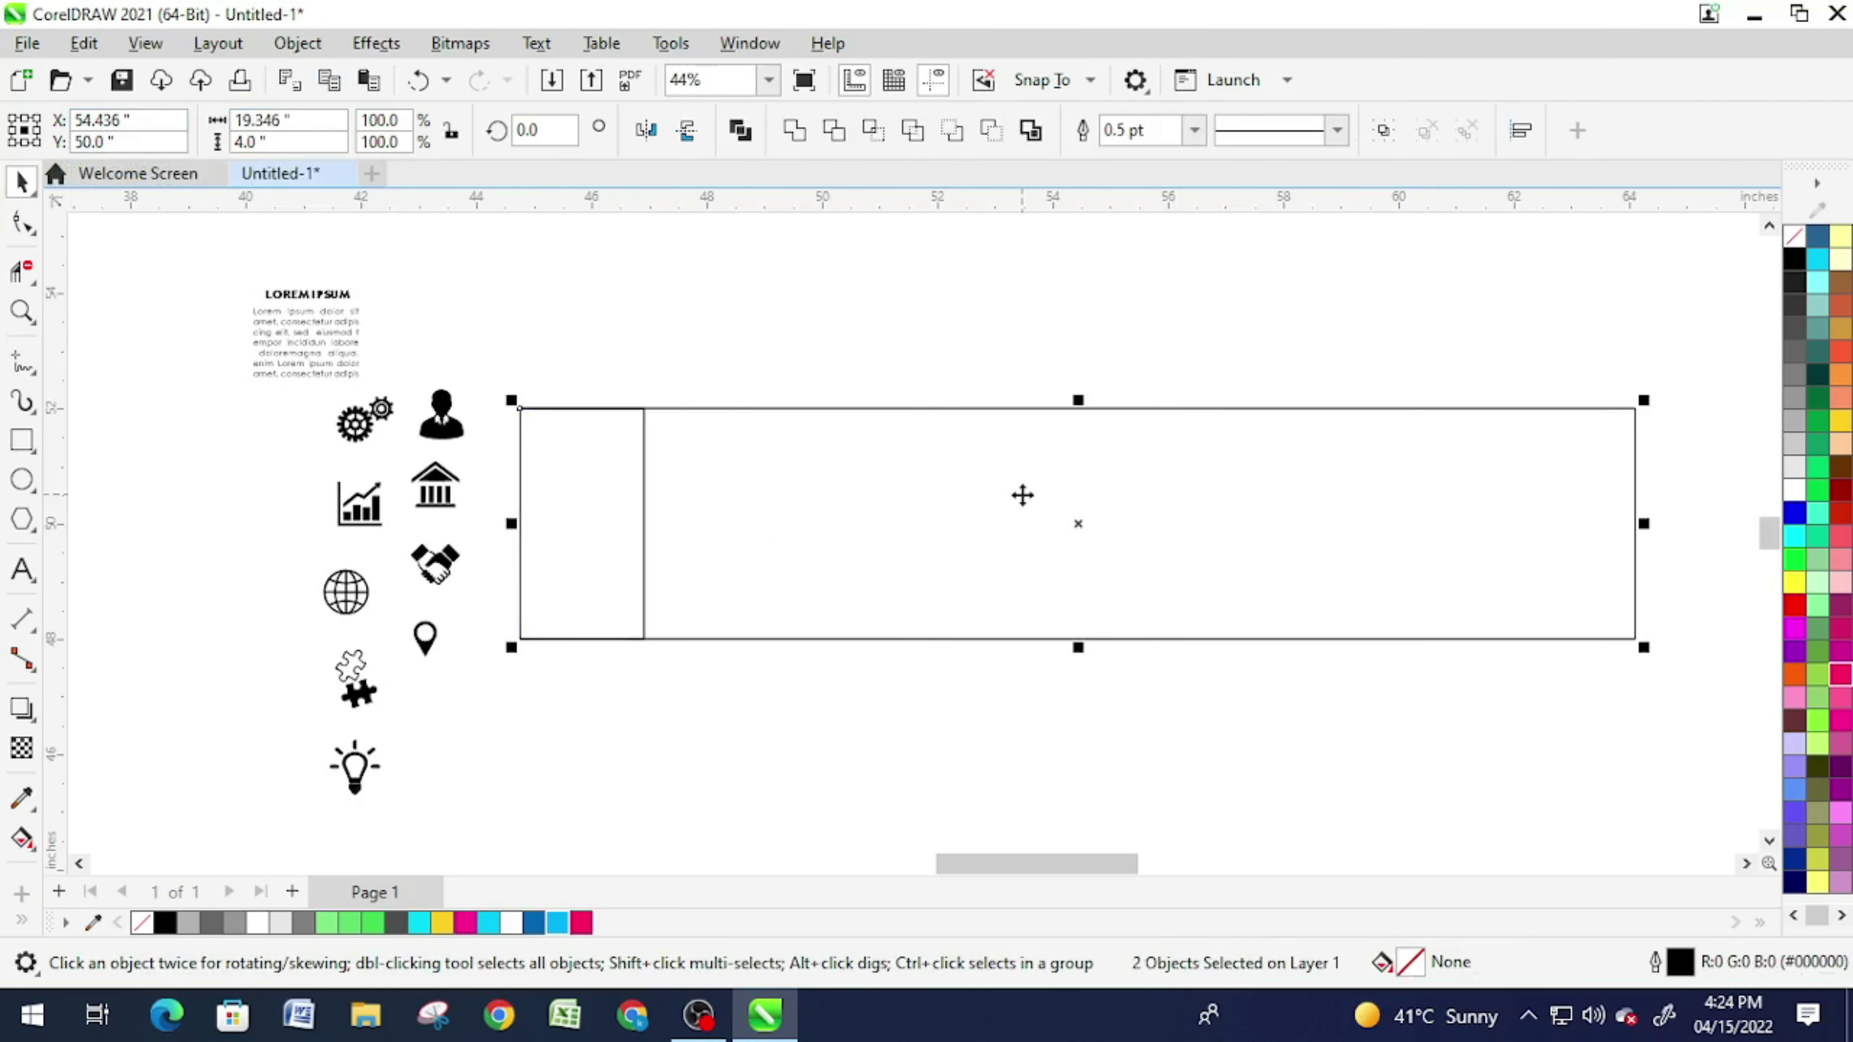
{"action": "key", "text": "Escape"}
Step: Mirror-duplicate the 2.15-inch cell and repeat with Ctrl+R until nine cells fill the row
{"action": "left_click_drag", "start_coordinate": [589, 445], "coordinate": [600, 511]}
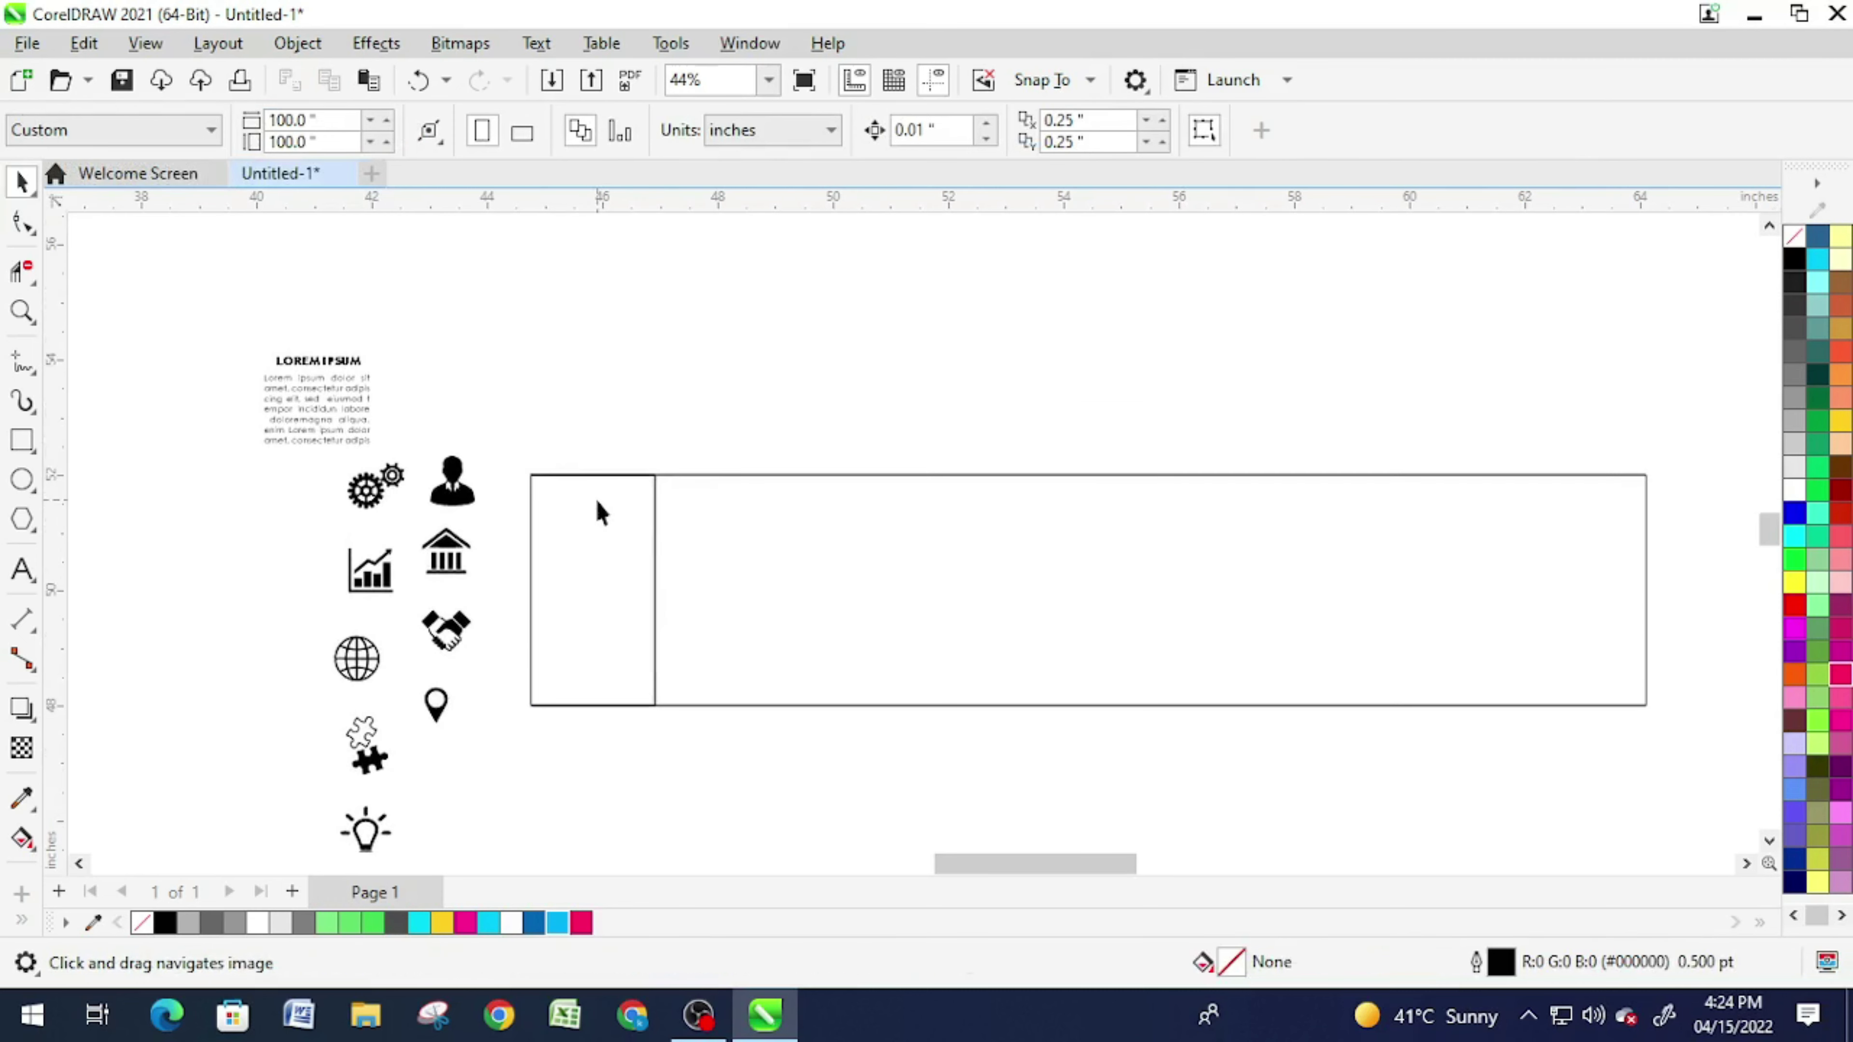
{"action": "left_click", "coordinate": [589, 572]}
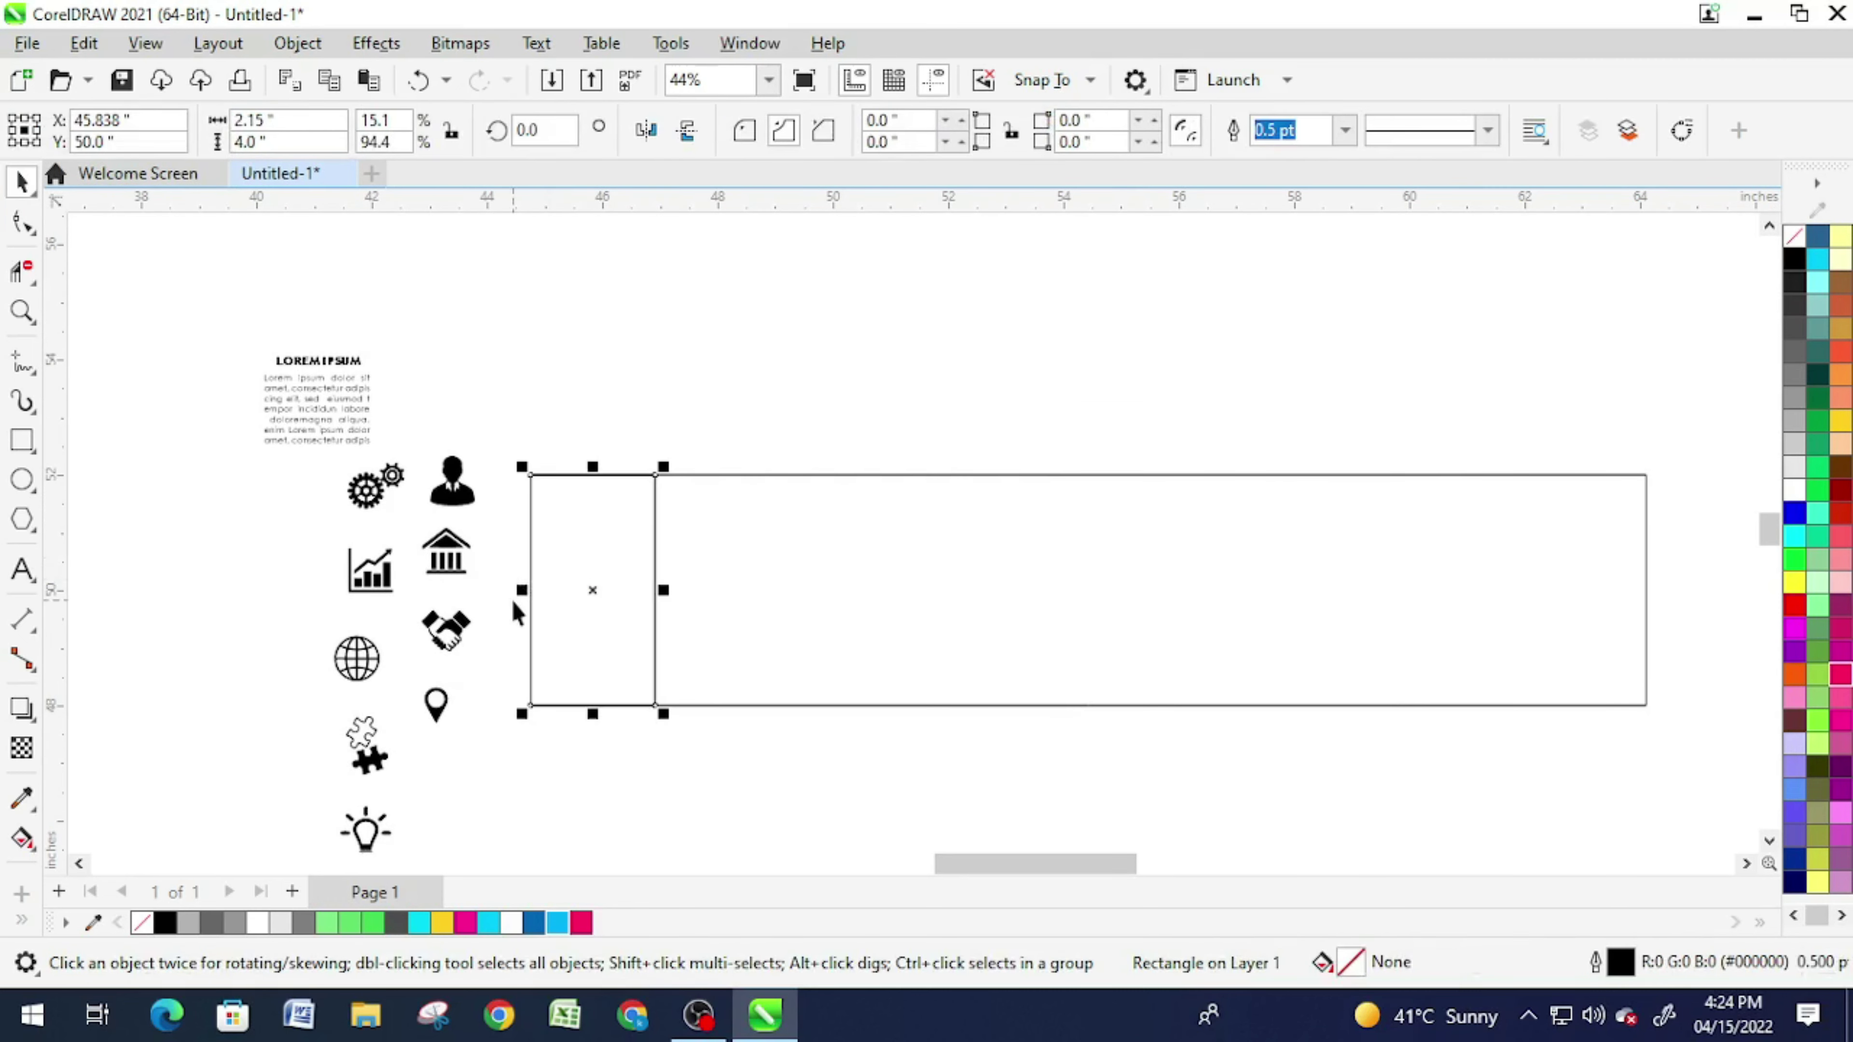
{"action": "left_click_drag", "start_coordinate": [521, 590], "coordinate": [655, 626]}
{"action": "key", "text": "ctrl+r"}
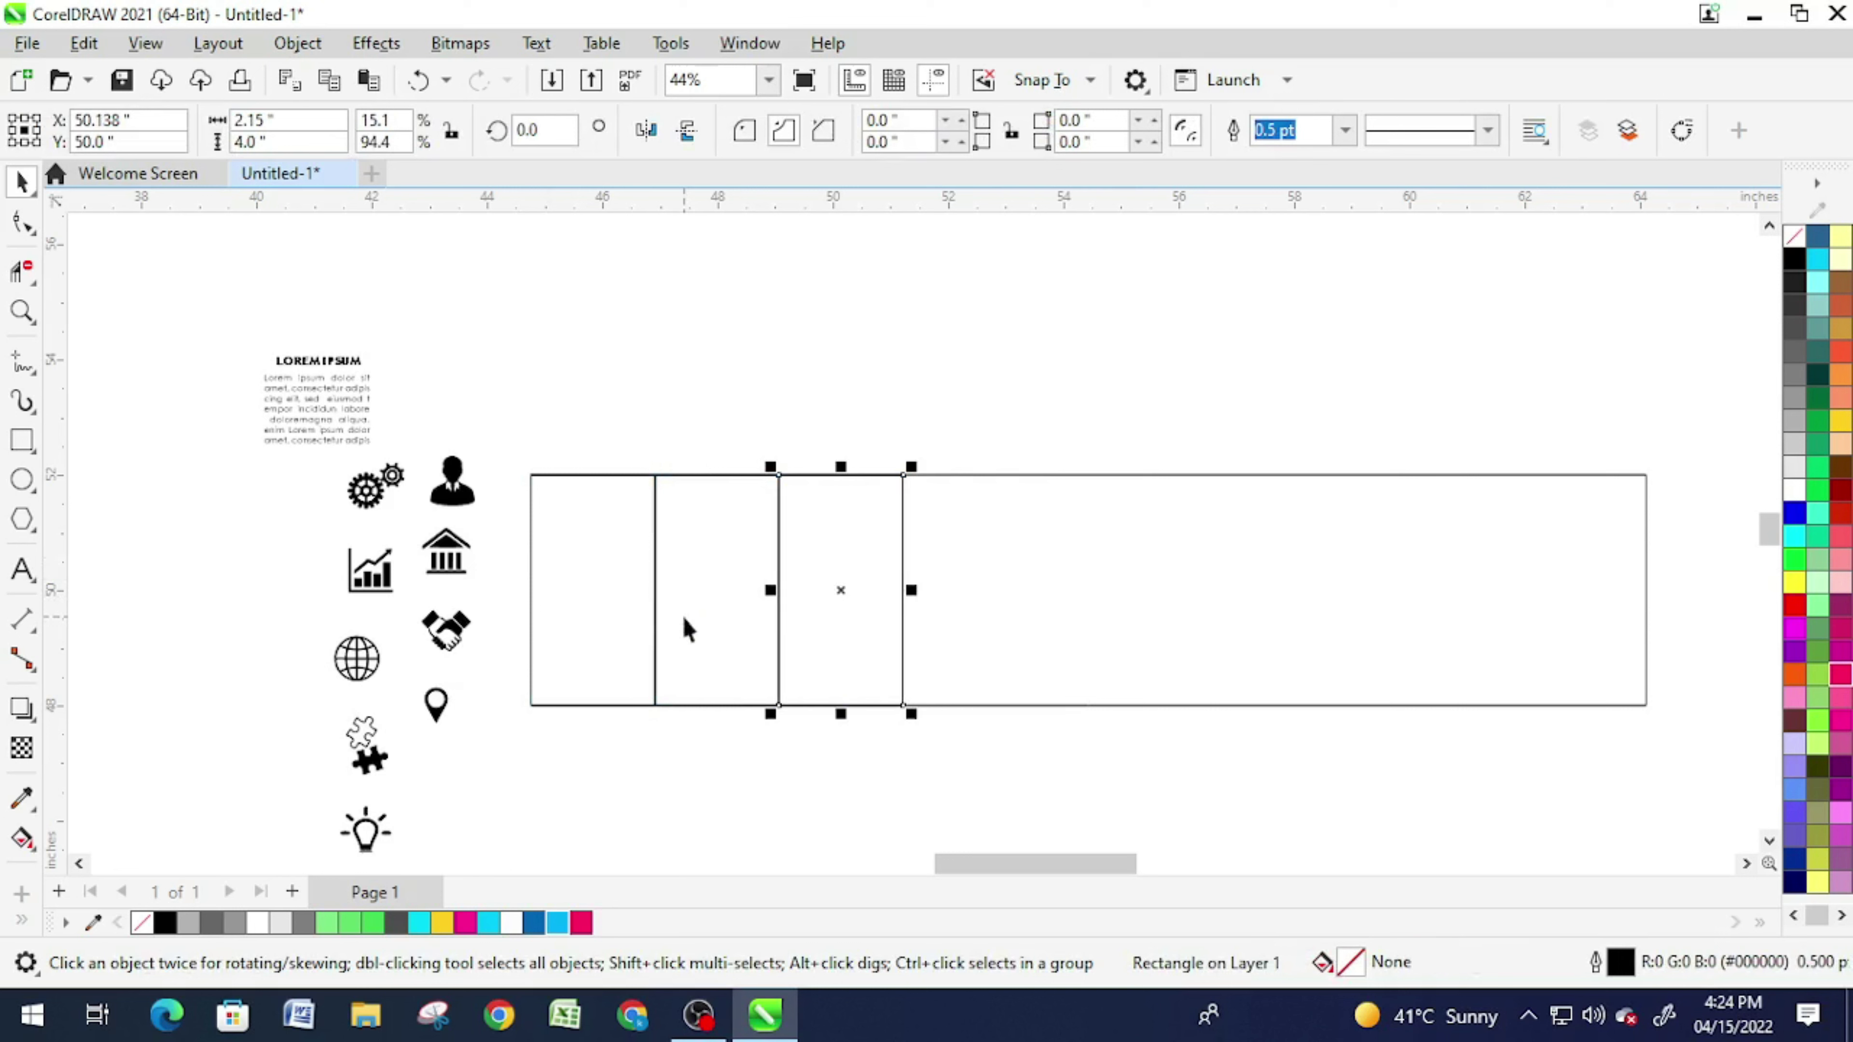
{"action": "key", "text": "ctrl+r"}
{"action": "key", "text": "ctrl+r"}
{"action": "key", "text": "ctrl+r"}
{"action": "key", "text": "ctrl+r"}
{"action": "key", "text": "ctrl+r"}
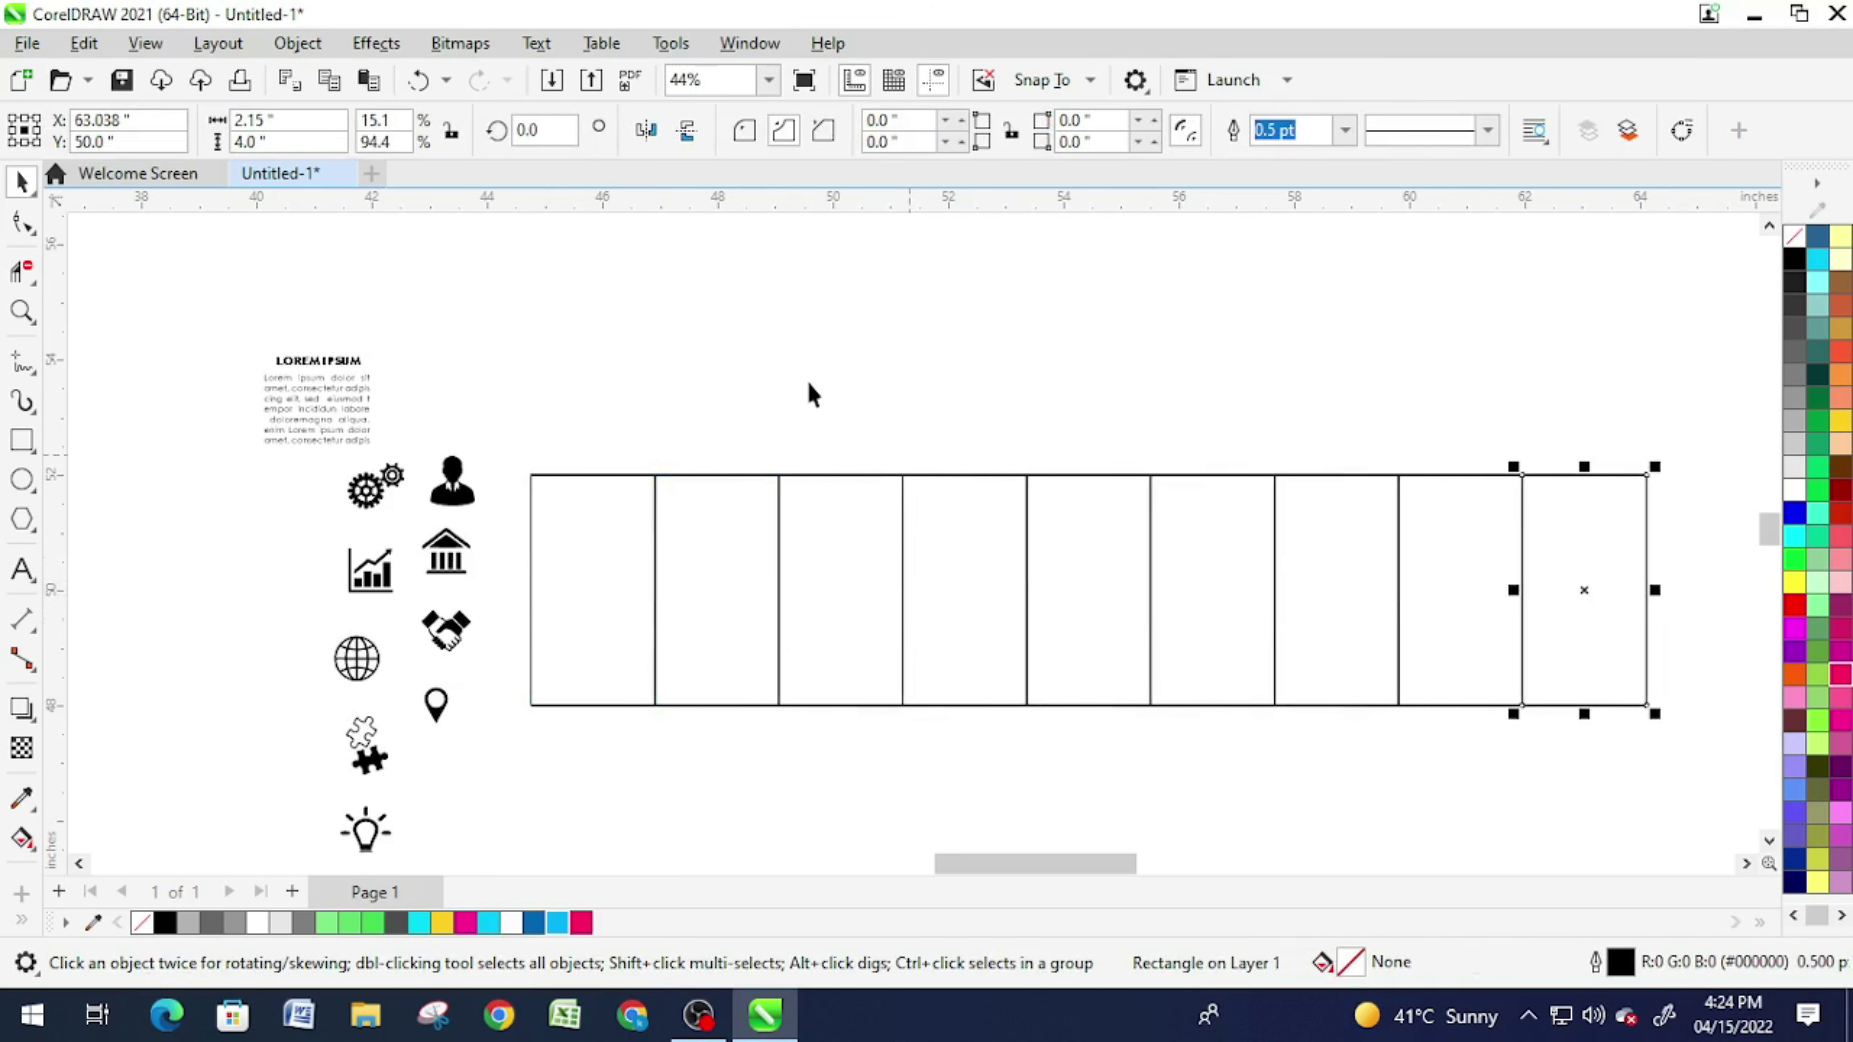
{"action": "left_click", "coordinate": [810, 394]}
{"action": "left_click", "coordinate": [22, 570]}
Step: Add the number 123456789 above the cells in 140 pt Arial
{"action": "left_click", "coordinate": [606, 369]}
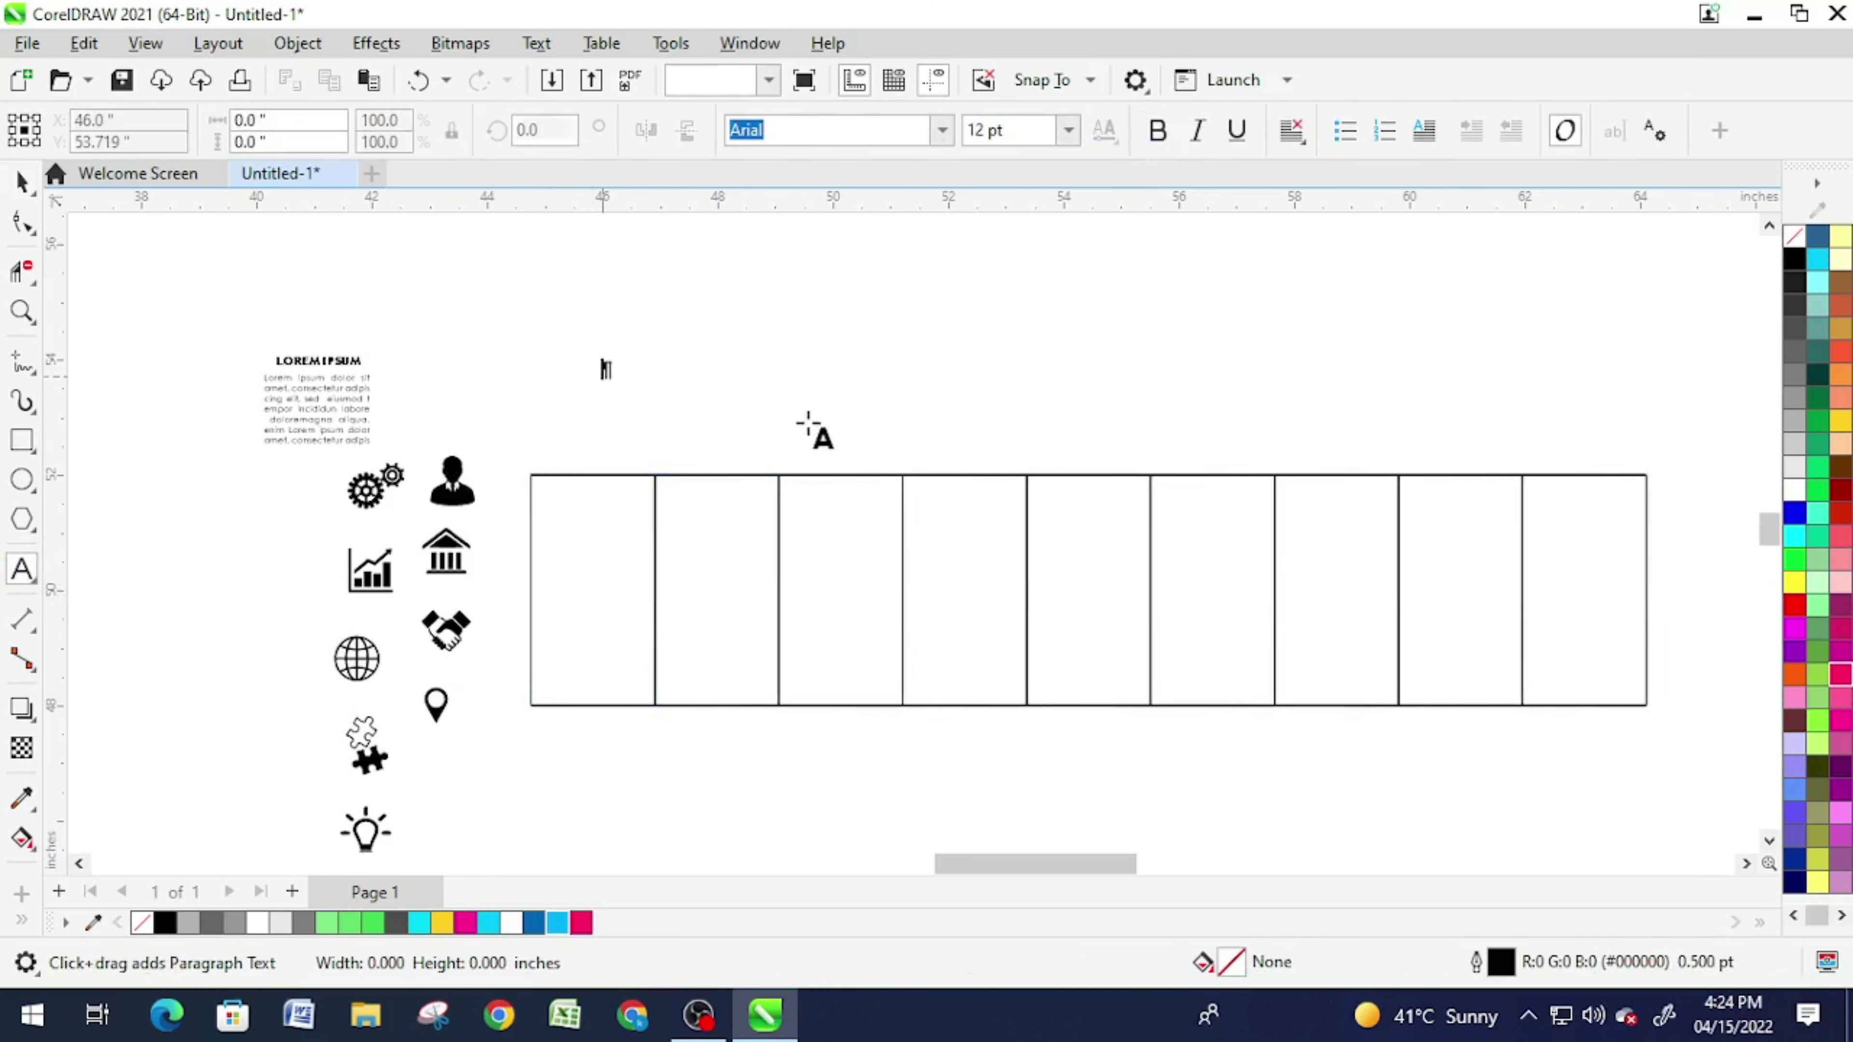
{"action": "type", "text": "123456789"}
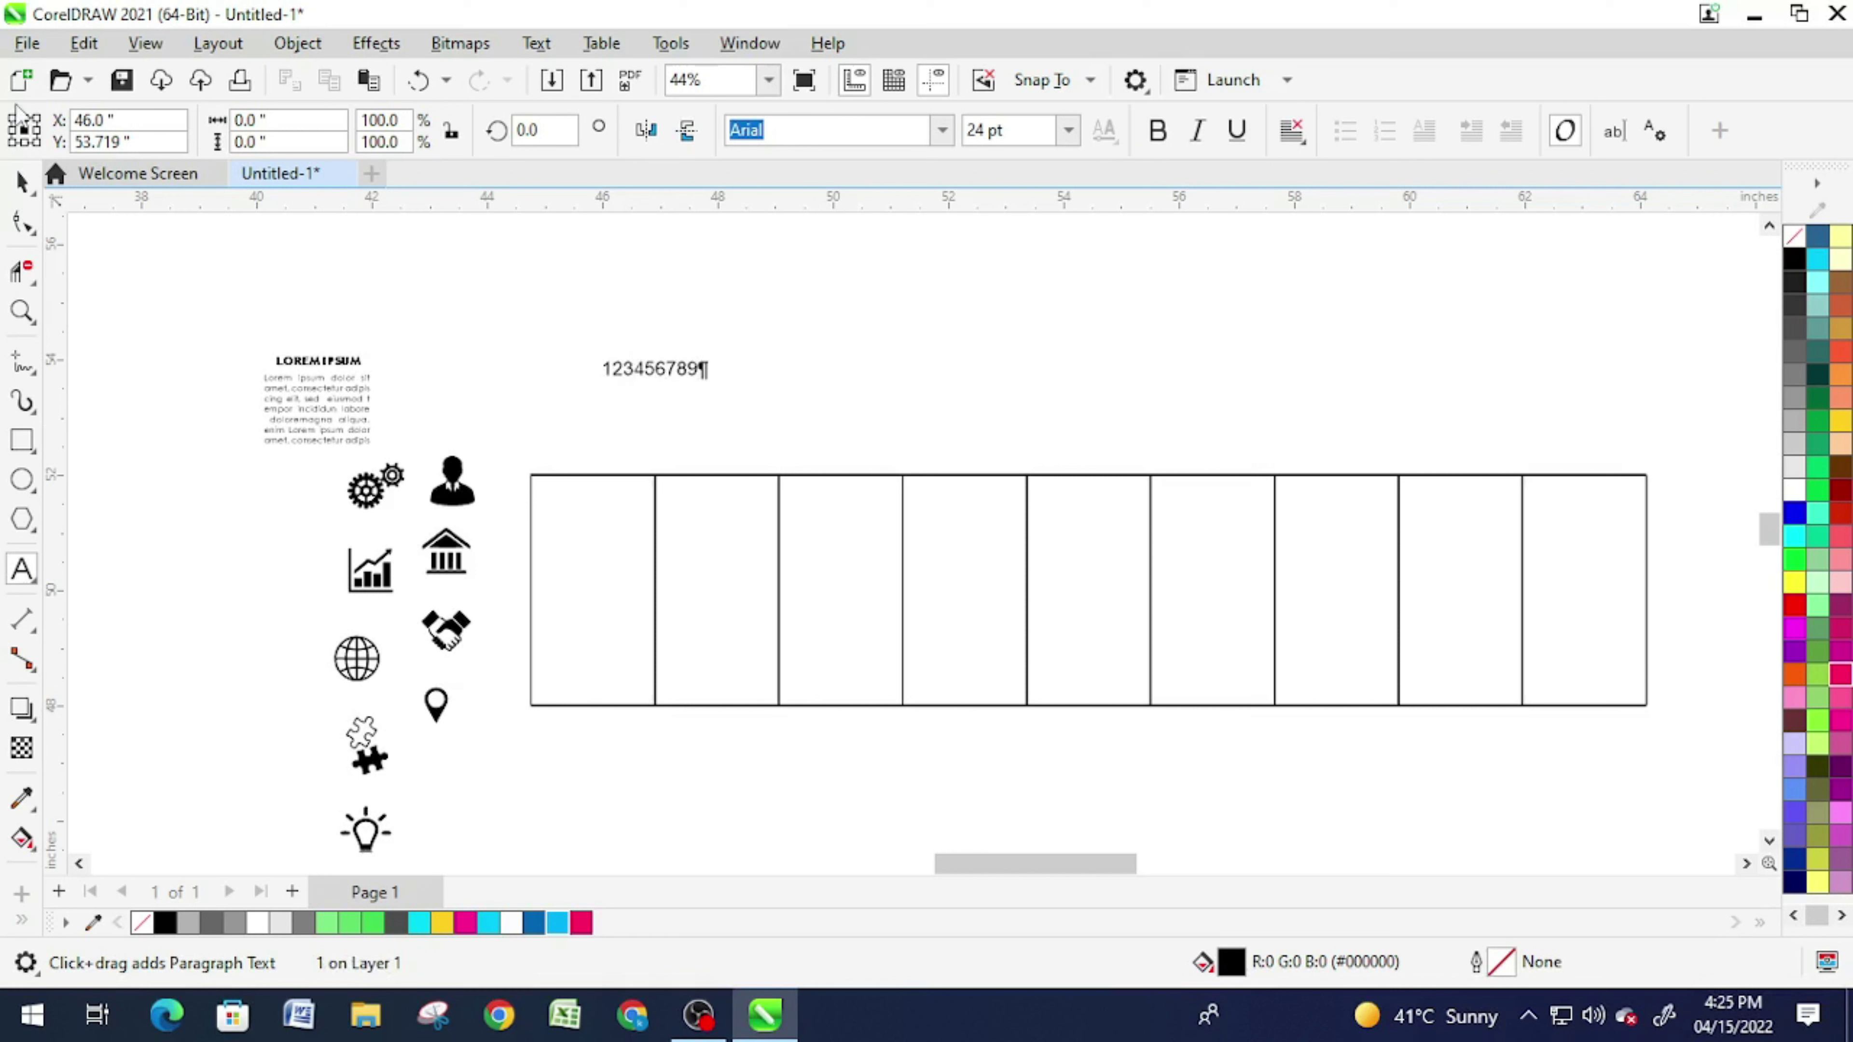
{"action": "left_click", "coordinate": [21, 182]}
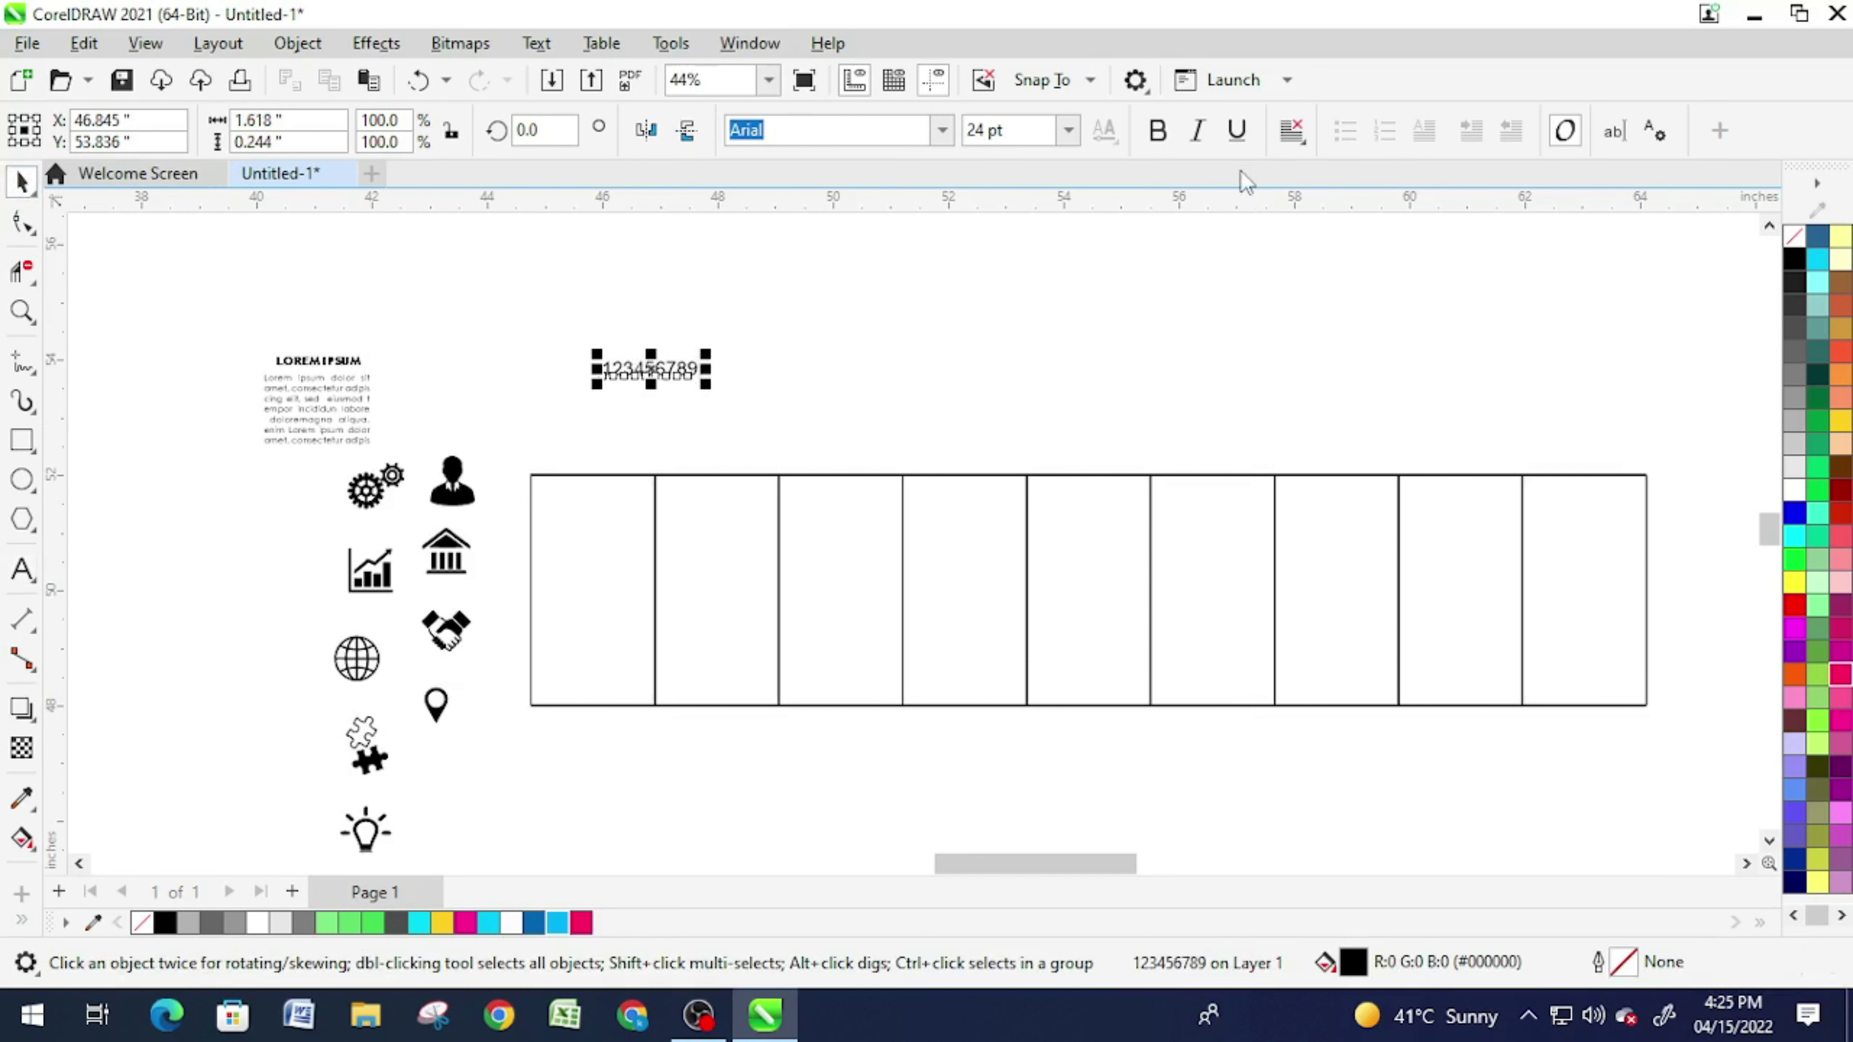
{"action": "double_click", "coordinate": [992, 130]}
{"action": "type", "text": "14"}
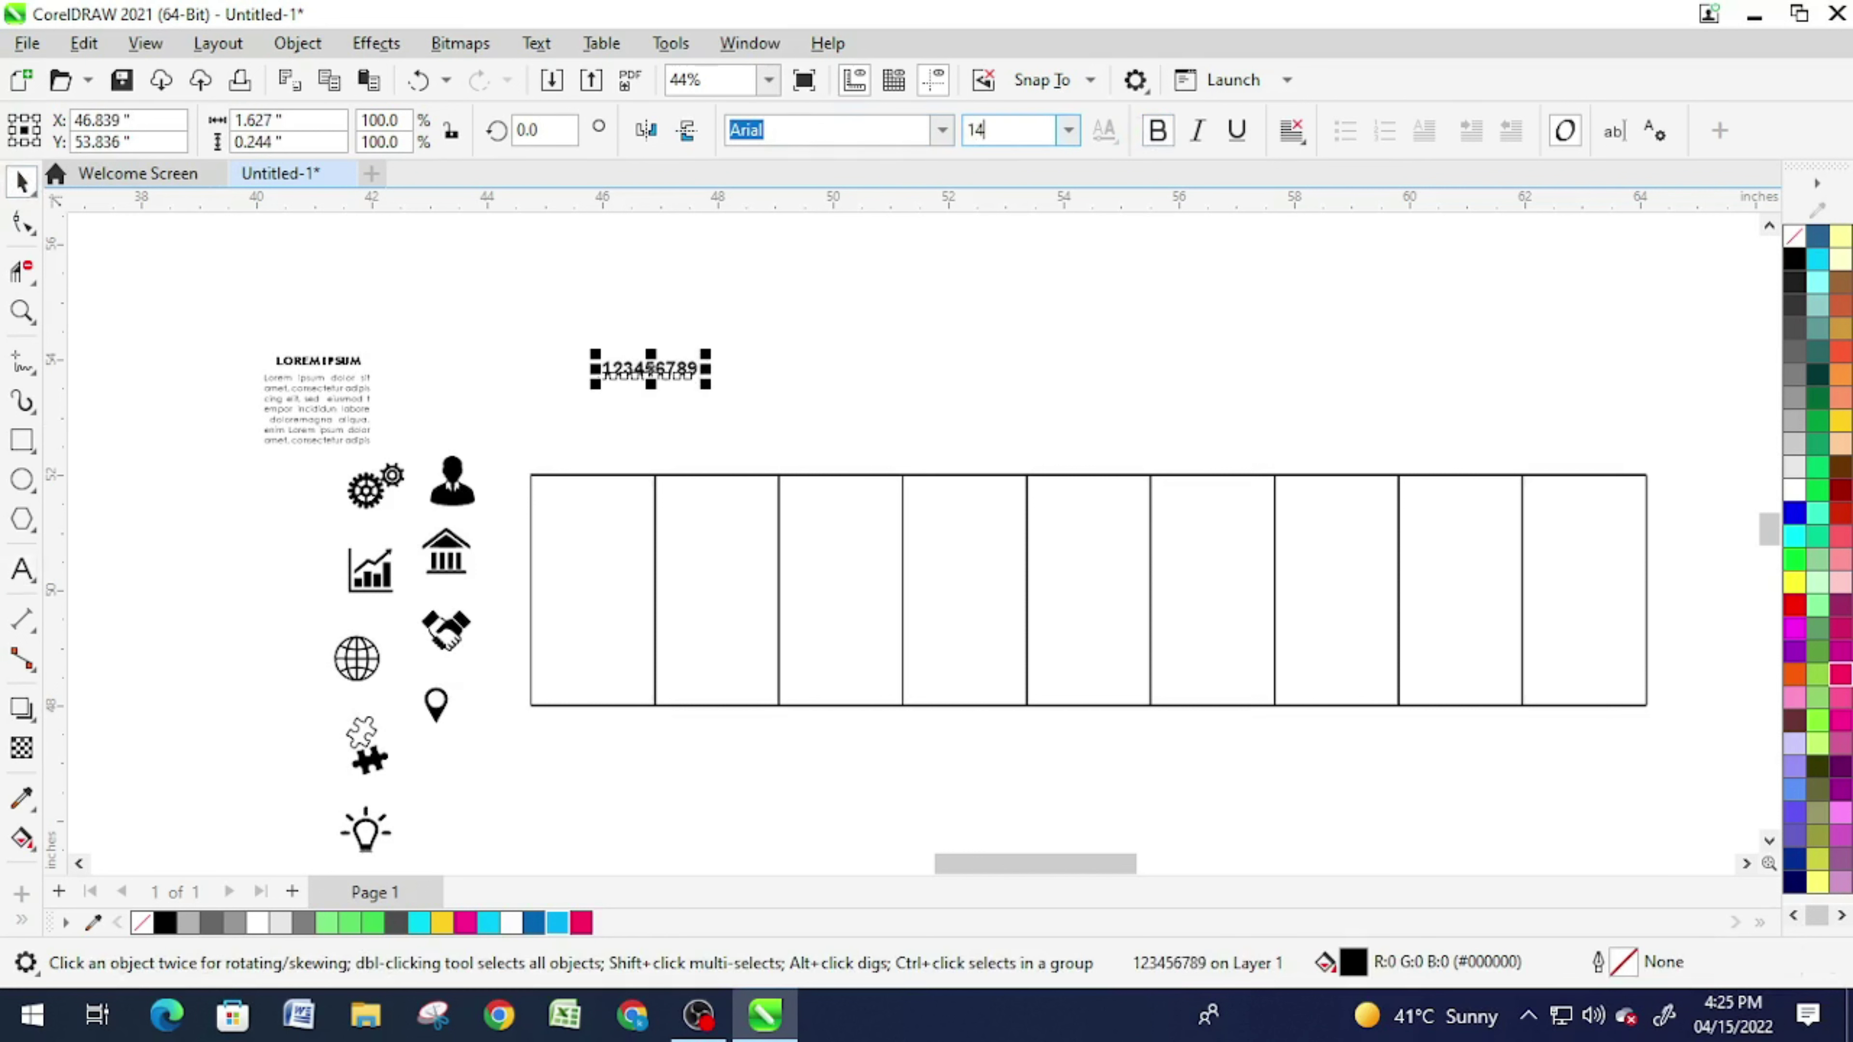
{"action": "type", "text": "0"}
{"action": "key", "text": "Return"}
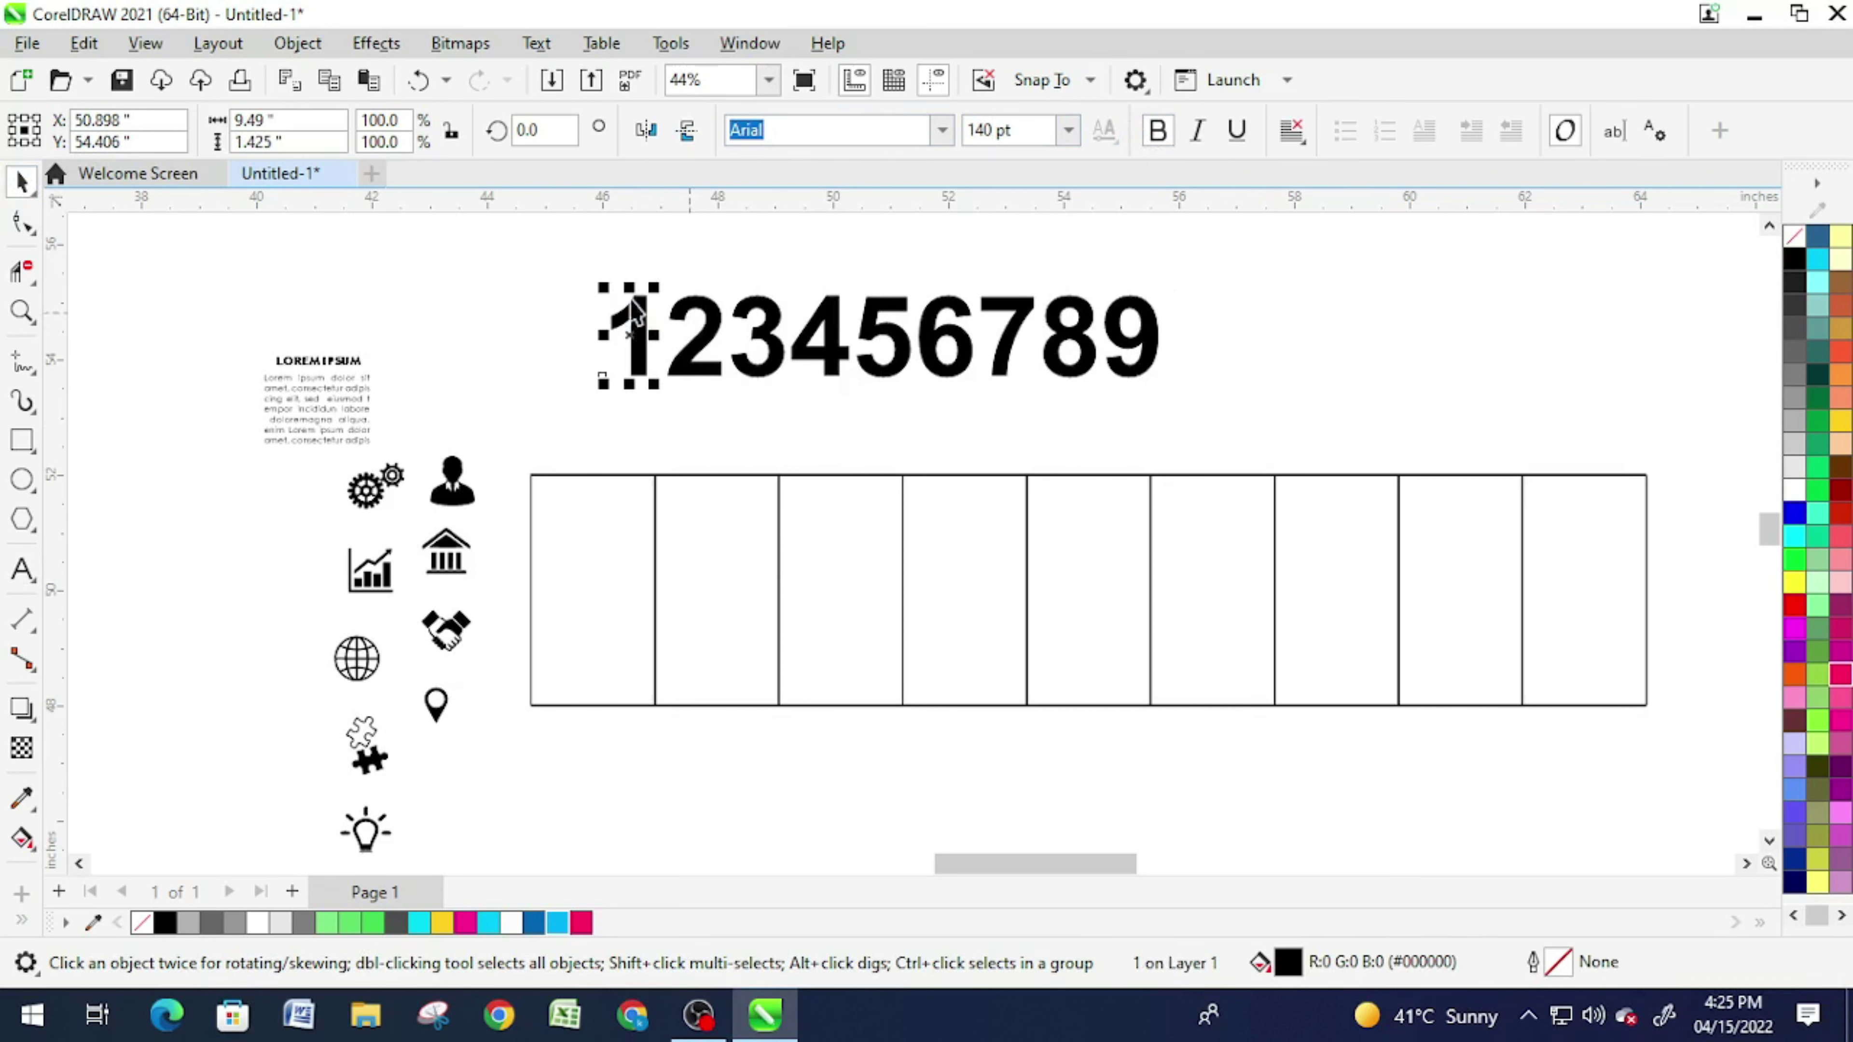
Step: Break the number into nine separate digits with Ctrl+K and place them above the cells
{"action": "left_click_drag", "start_coordinate": [570, 259], "coordinate": [1419, 464]}
{"action": "key", "text": "ctrl+k"}
{"action": "left_click_drag", "start_coordinate": [1022, 311], "coordinate": [1072, 408]}
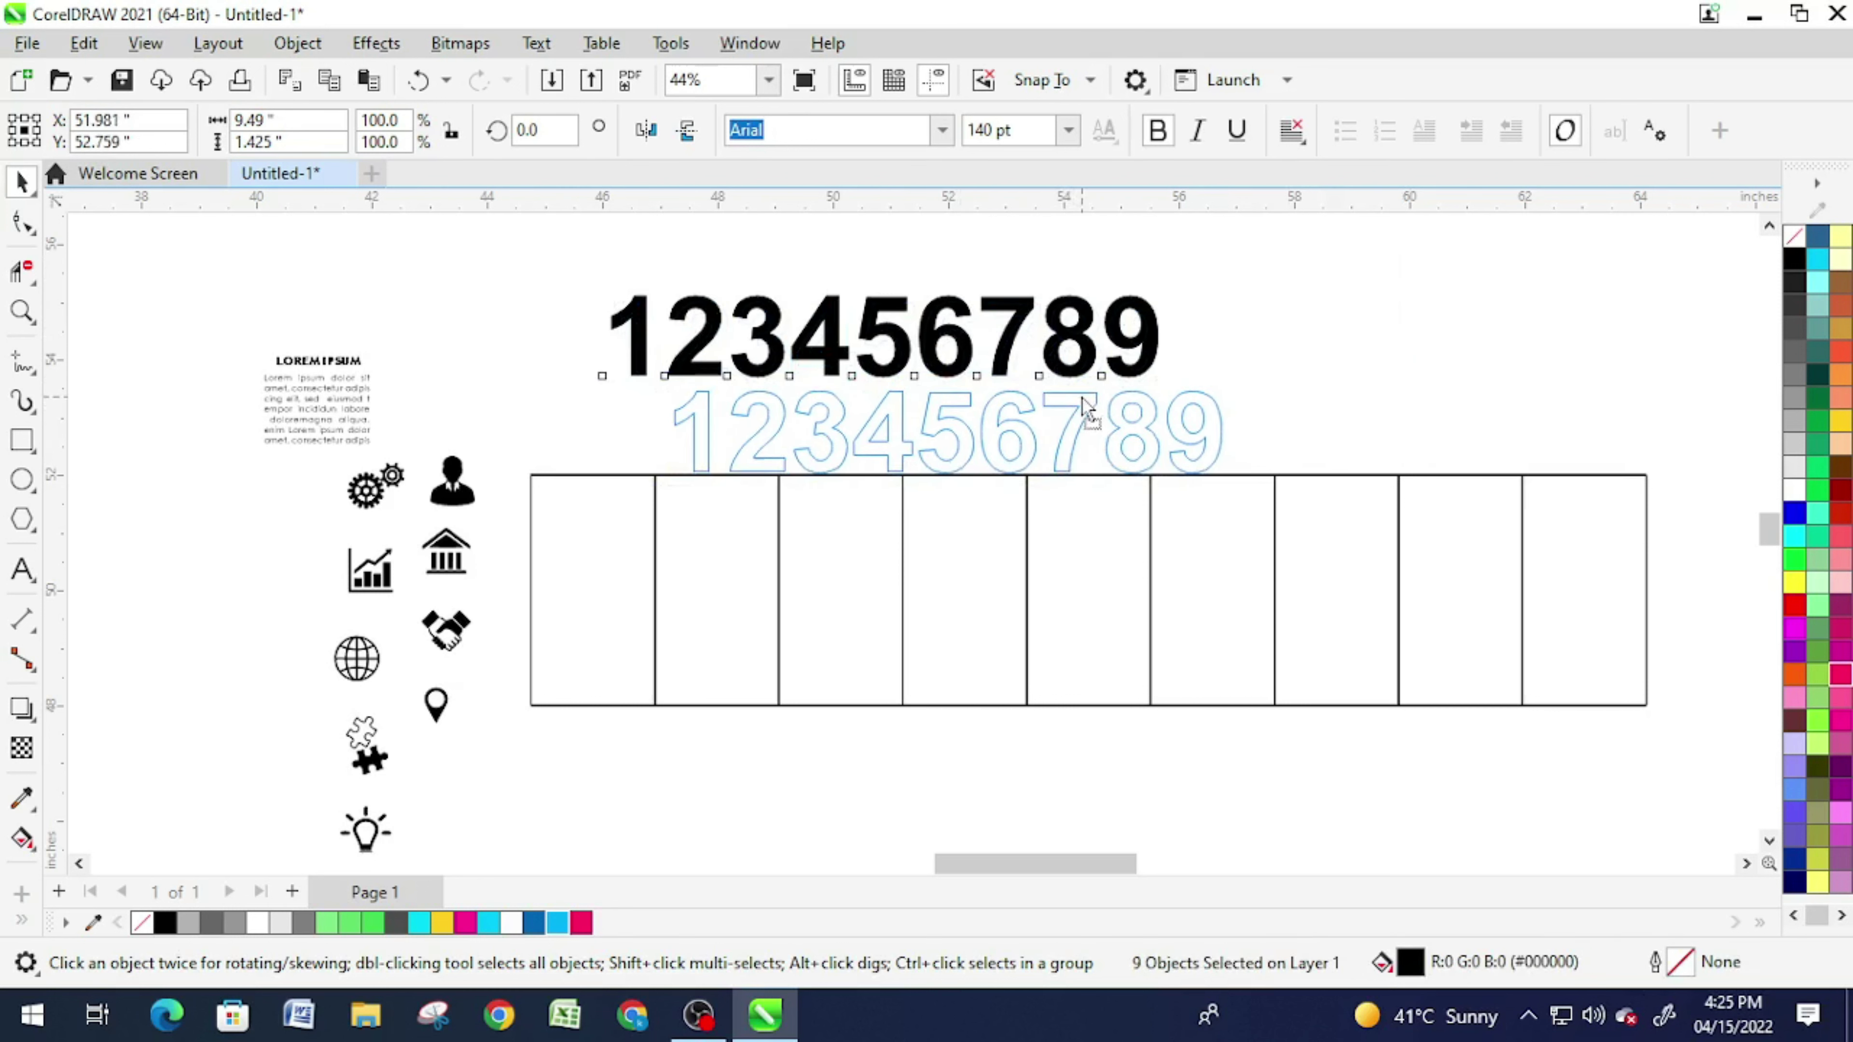
{"action": "left_click_drag", "start_coordinate": [1072, 408], "coordinate": [1079, 392]}
Step: Centre digits 1, 2, 9 and 8 horizontally over their own cells
{"action": "left_click", "coordinate": [1336, 319]}
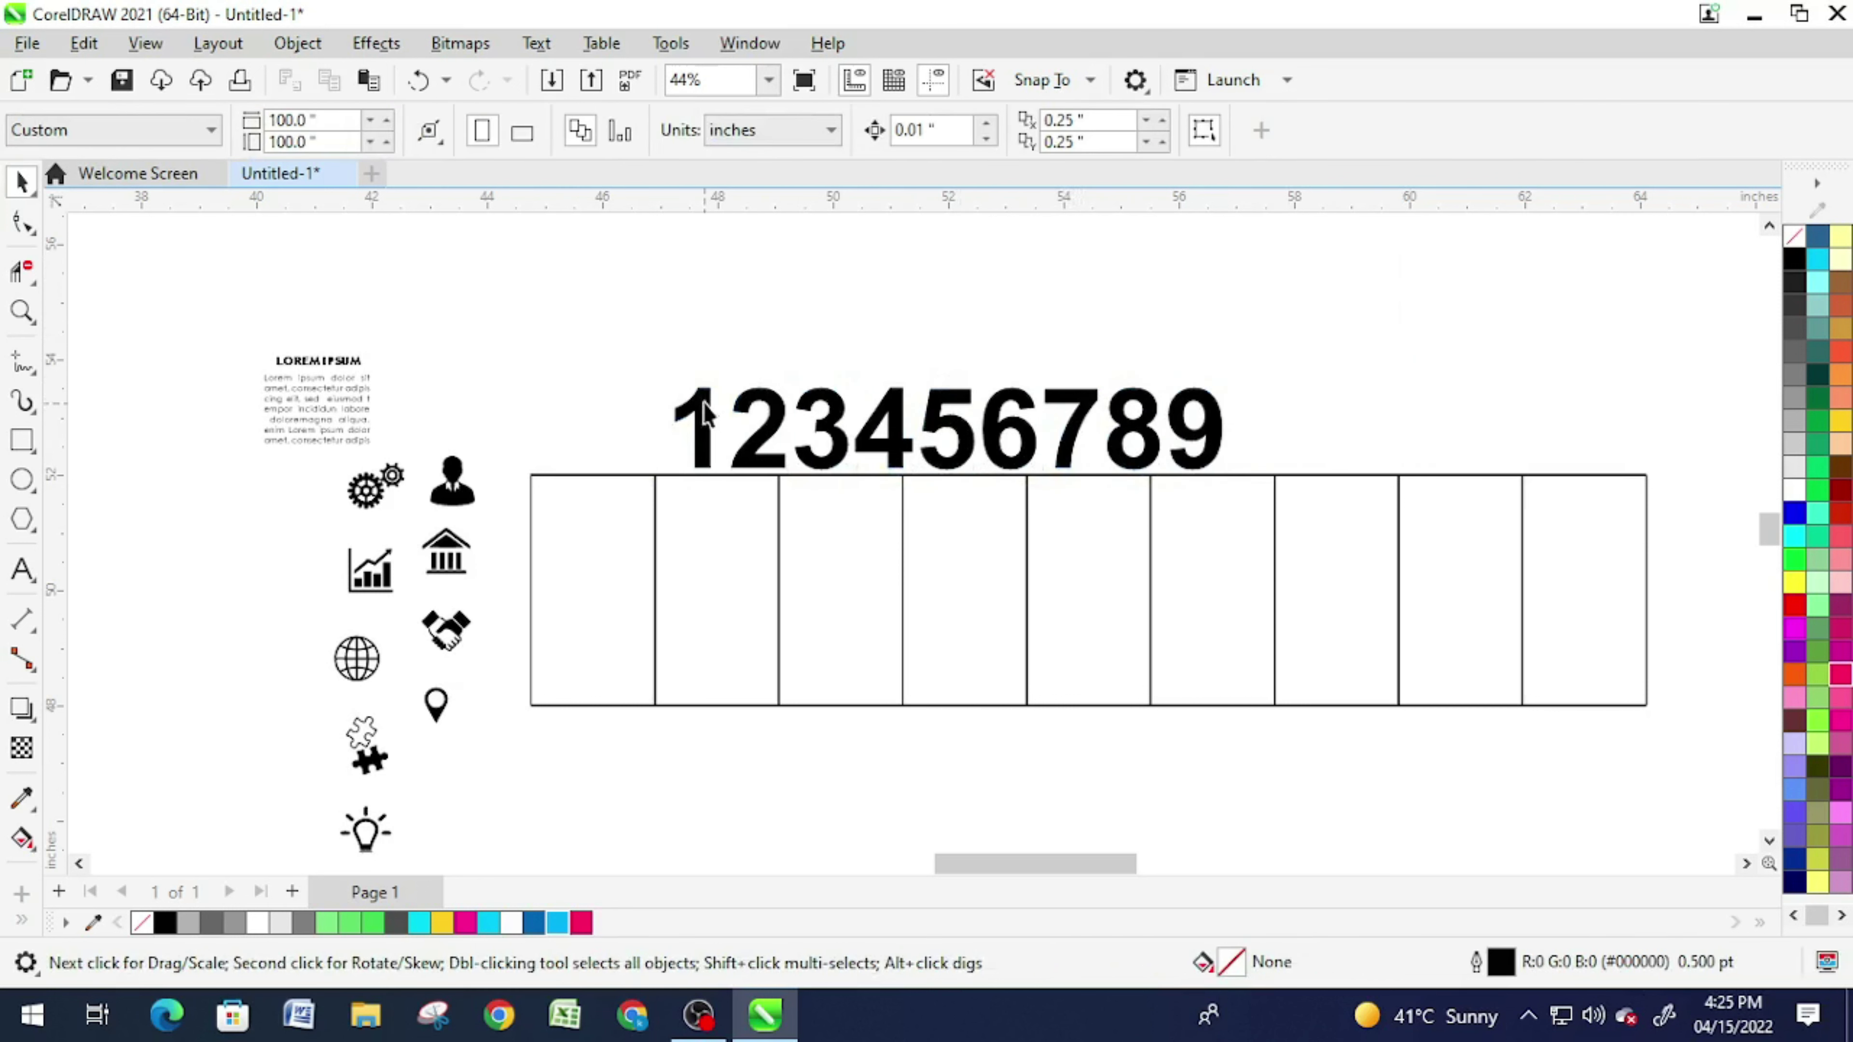
{"action": "left_click", "coordinate": [678, 438]}
{"action": "left_click", "coordinate": [590, 540], "text": "shift"}
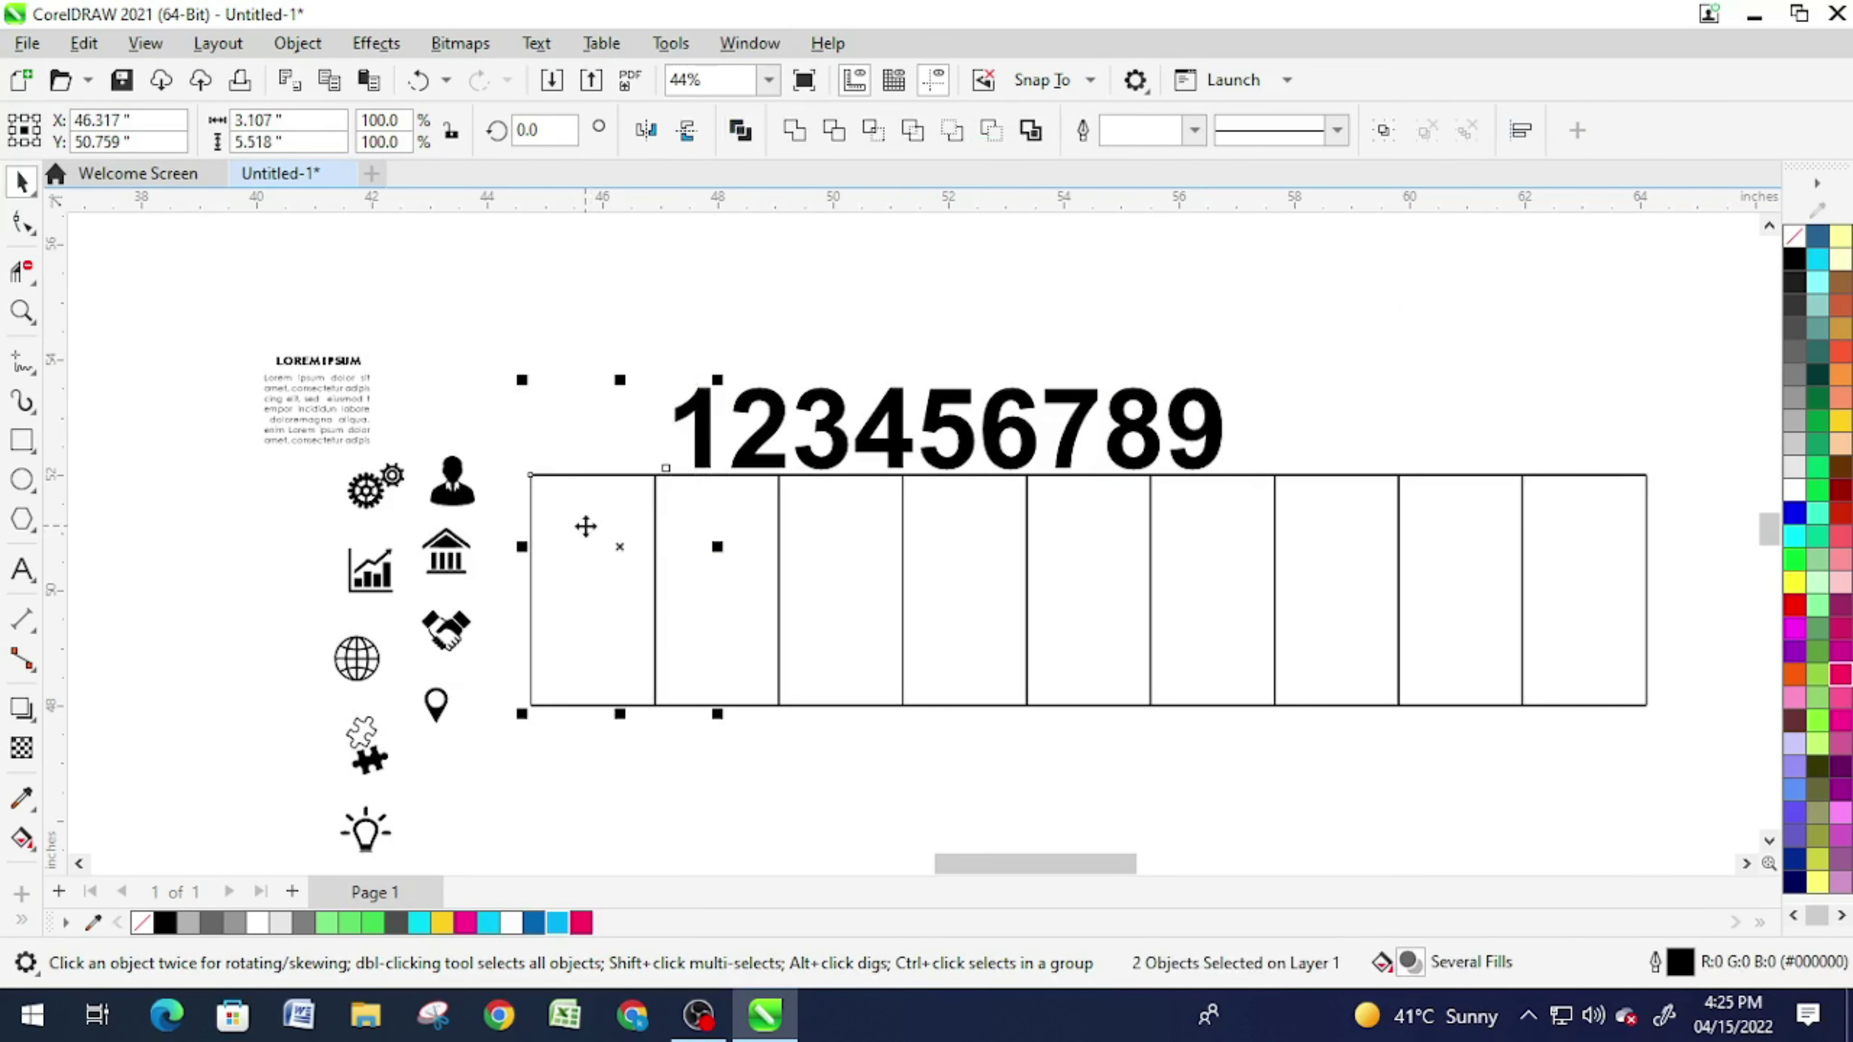
{"action": "key", "text": "c"}
{"action": "left_click", "coordinate": [748, 453]}
{"action": "left_click", "coordinate": [737, 540], "text": "shift"}
{"action": "key", "text": "c"}
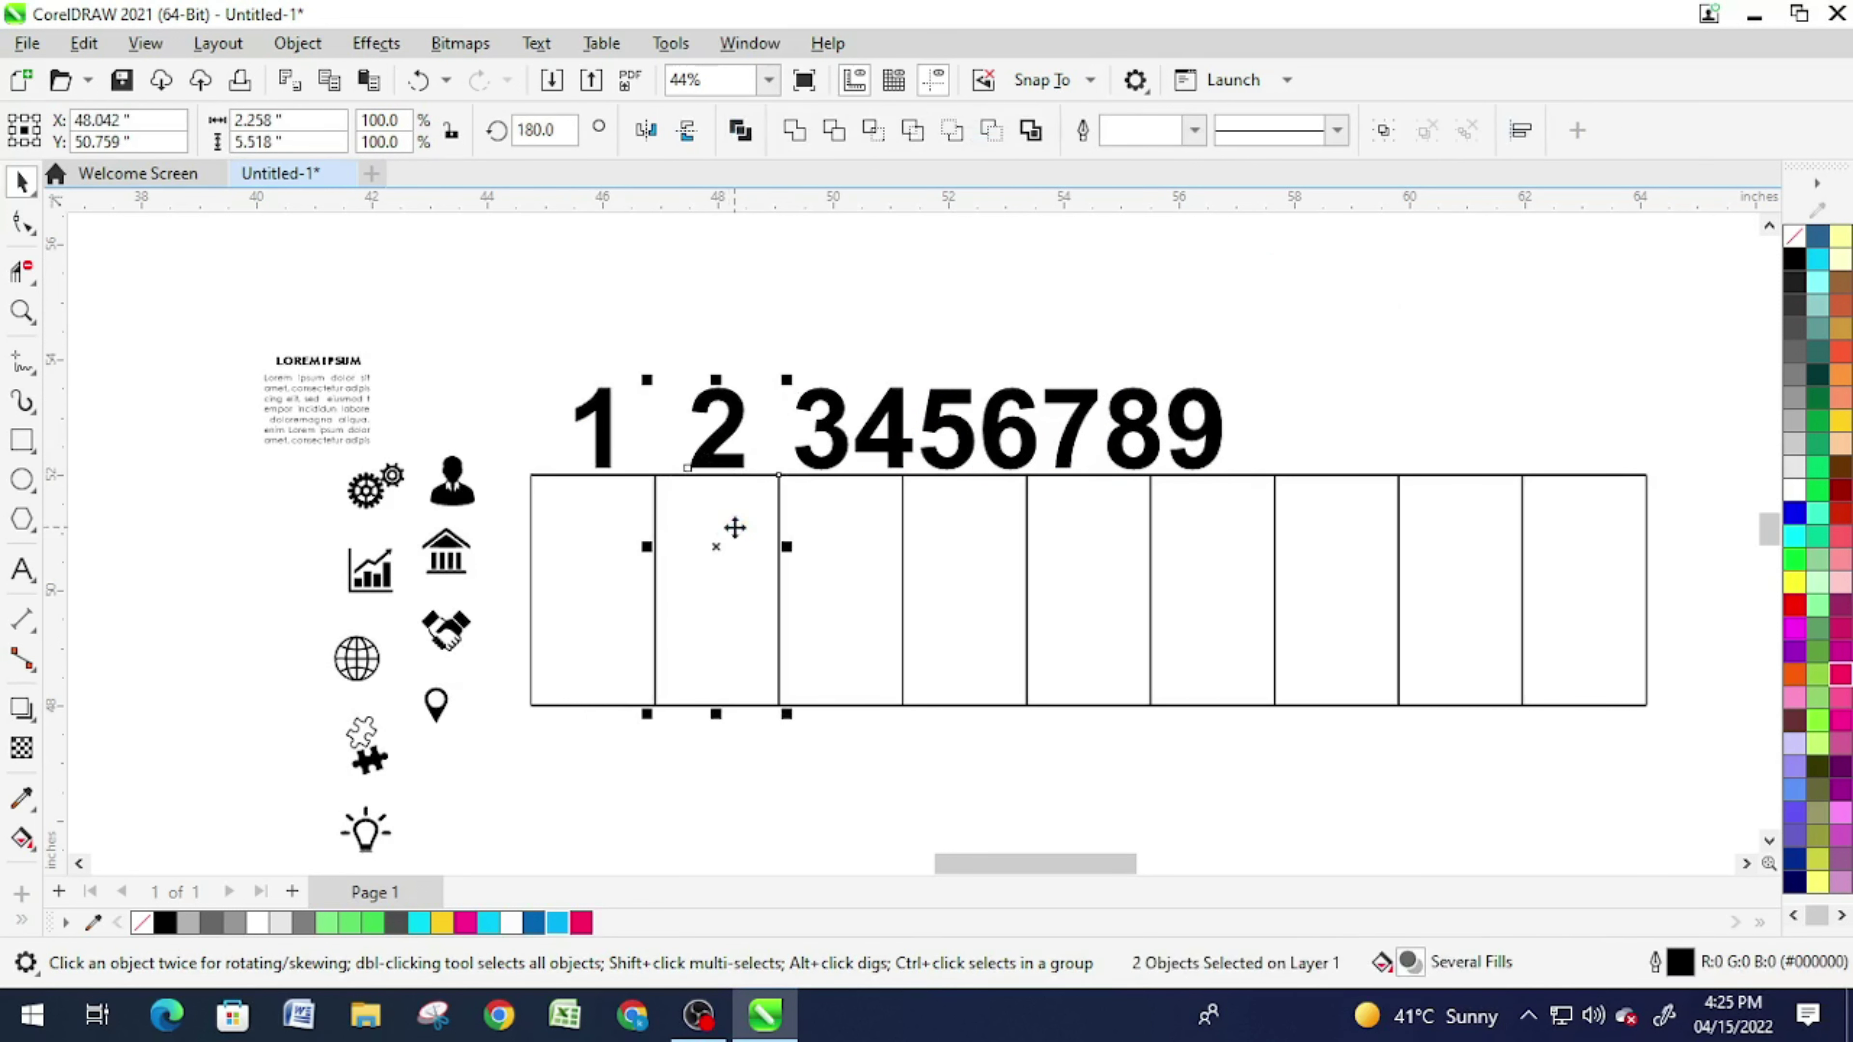
{"action": "left_click", "coordinate": [1207, 427]}
{"action": "left_click", "coordinate": [1569, 543], "text": "shift"}
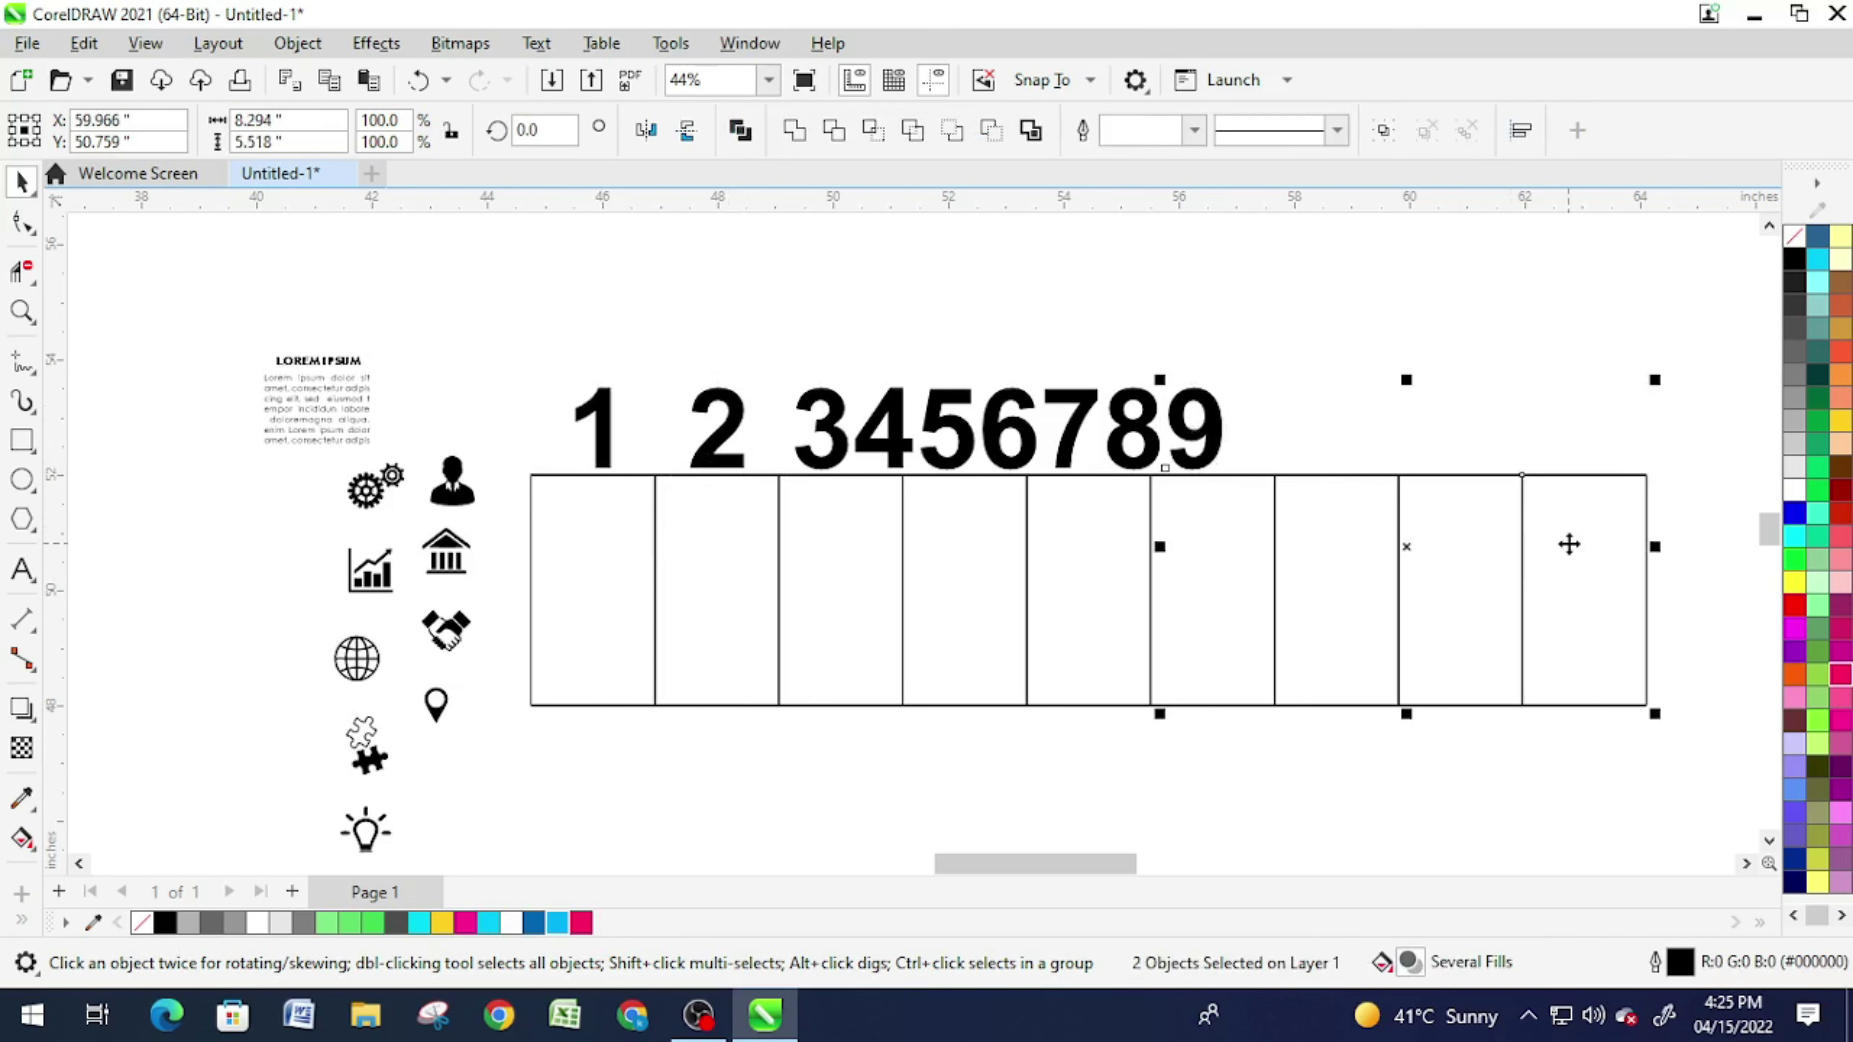
{"action": "key", "text": "c"}
{"action": "left_click", "coordinate": [1158, 438]}
{"action": "left_click", "coordinate": [1440, 545], "text": "shift"}
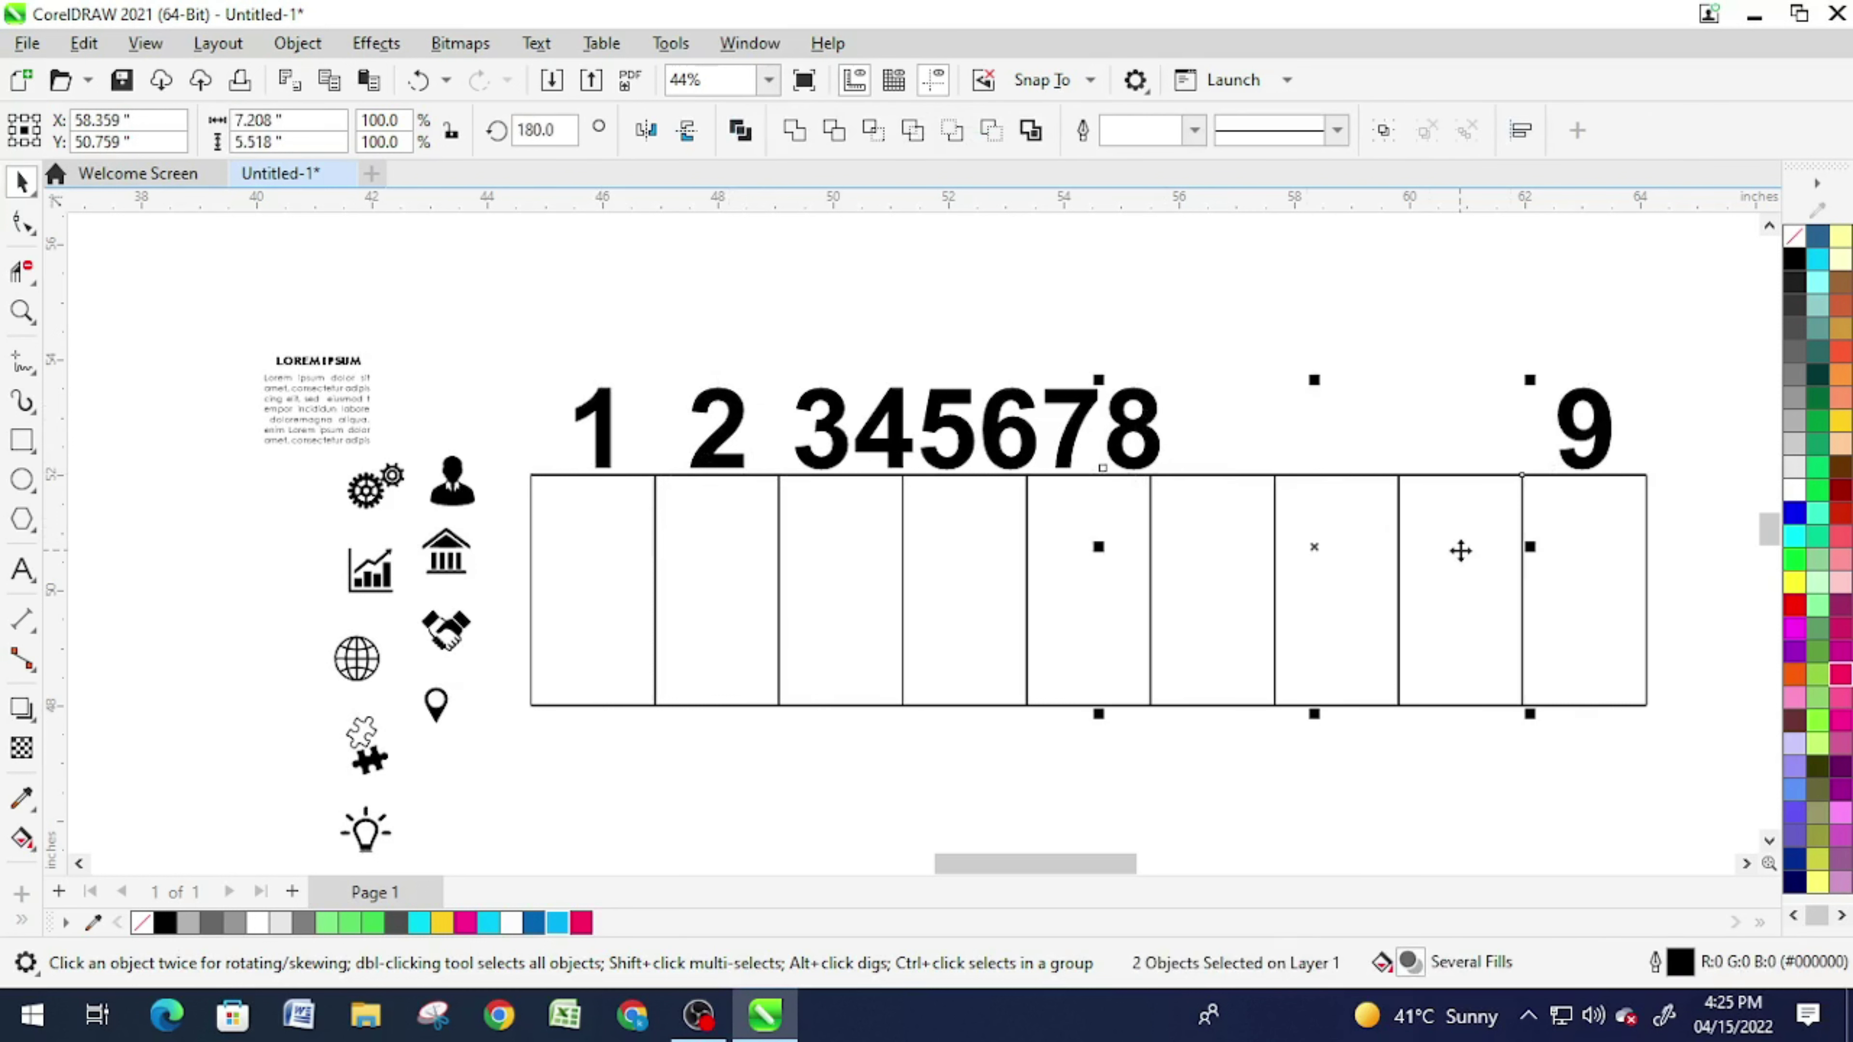
{"action": "key", "text": "c"}
Step: Centre digits 7, 6, 5, 4 and 3 horizontally over their own cells
{"action": "left_click", "coordinate": [1092, 429]}
{"action": "left_click", "coordinate": [1332, 530], "text": "shift"}
{"action": "key", "text": "c"}
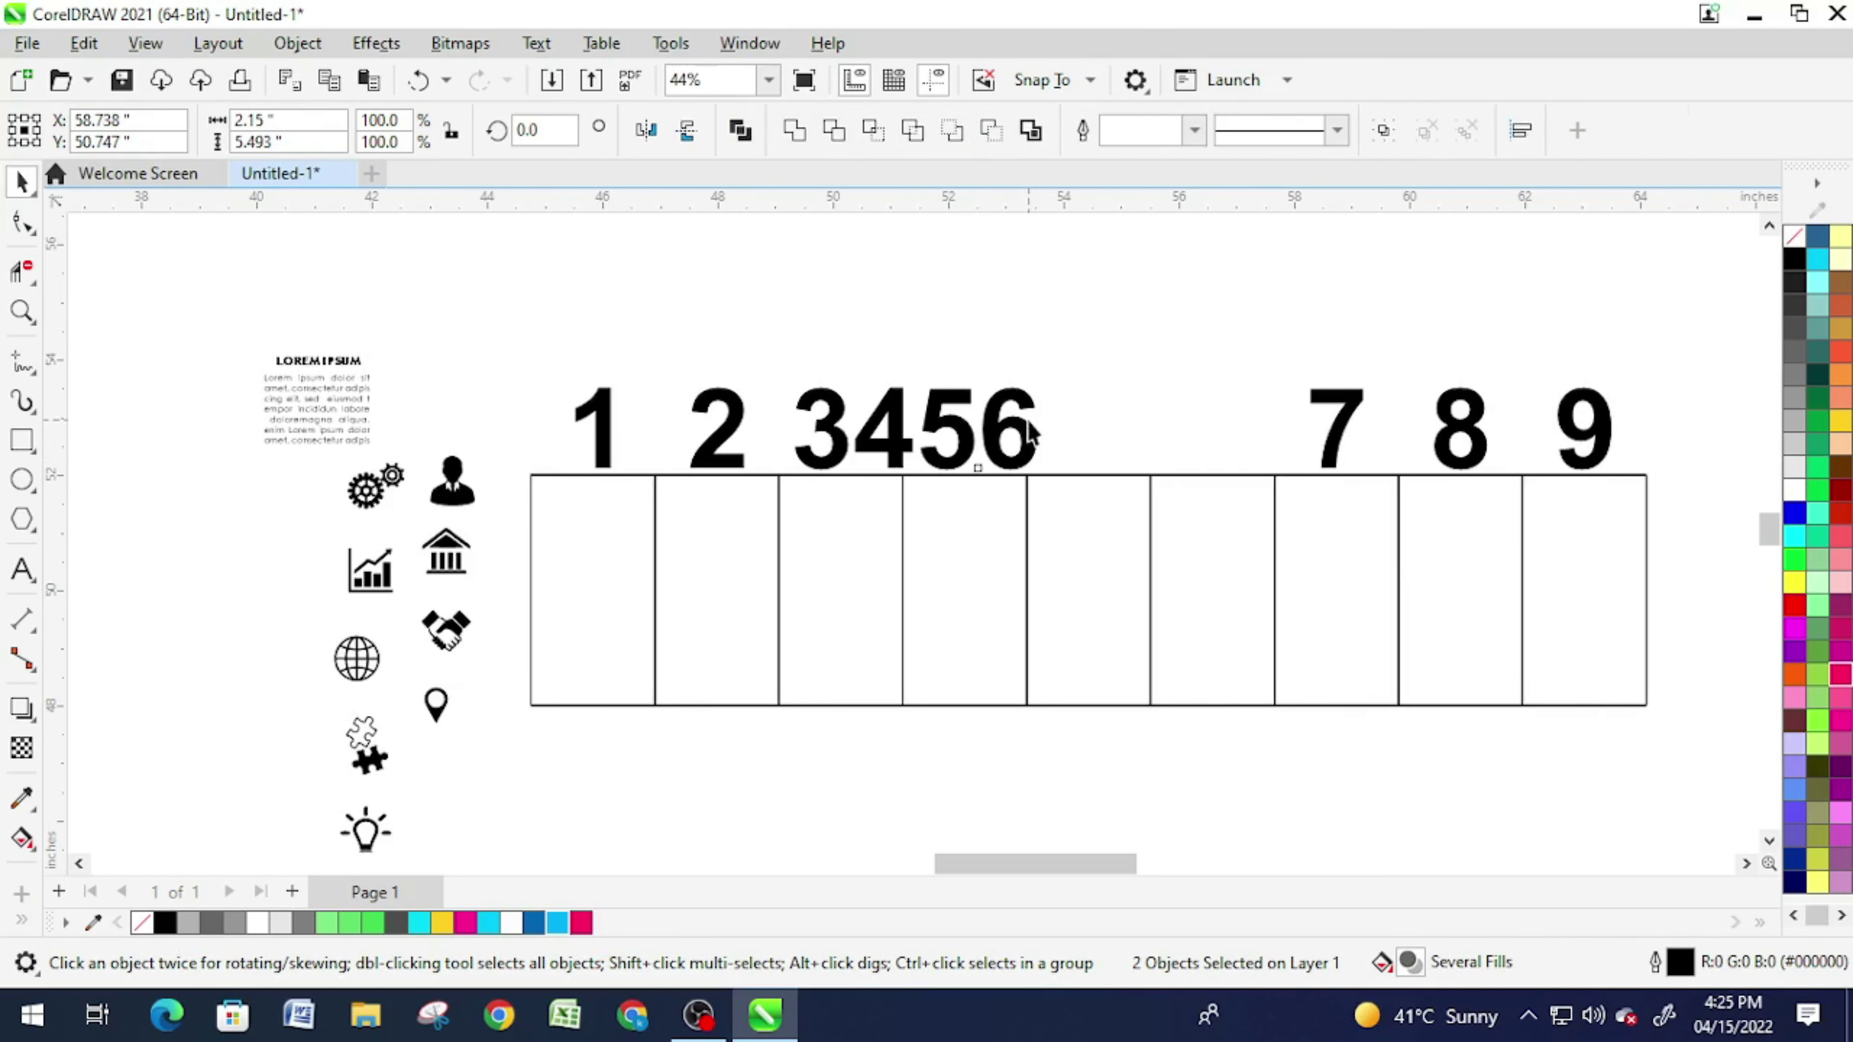
{"action": "left_click", "coordinate": [1025, 437]}
{"action": "key", "text": "c"}
{"action": "left_click", "coordinate": [971, 431]}
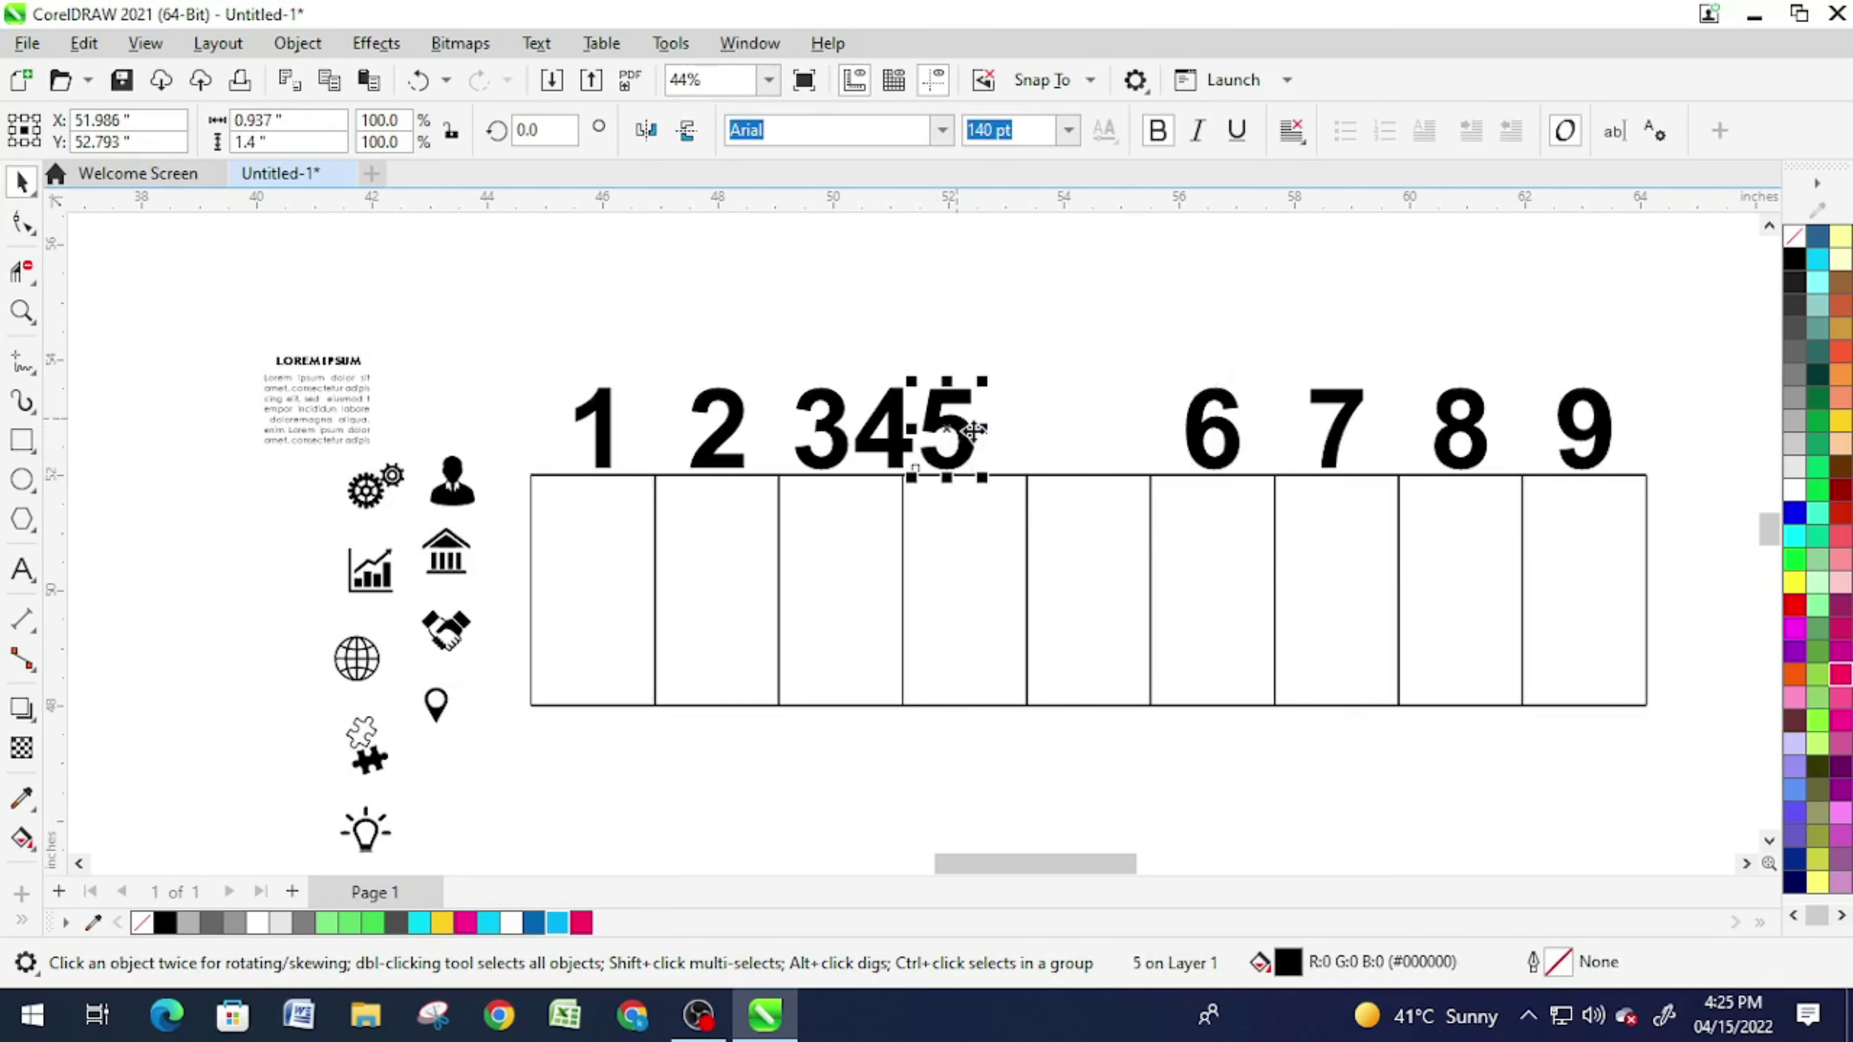
{"action": "left_click", "coordinate": [1098, 537], "text": "shift"}
{"action": "key", "text": "c"}
{"action": "left_click", "coordinate": [886, 438]}
{"action": "left_click", "coordinate": [962, 521], "text": "shift"}
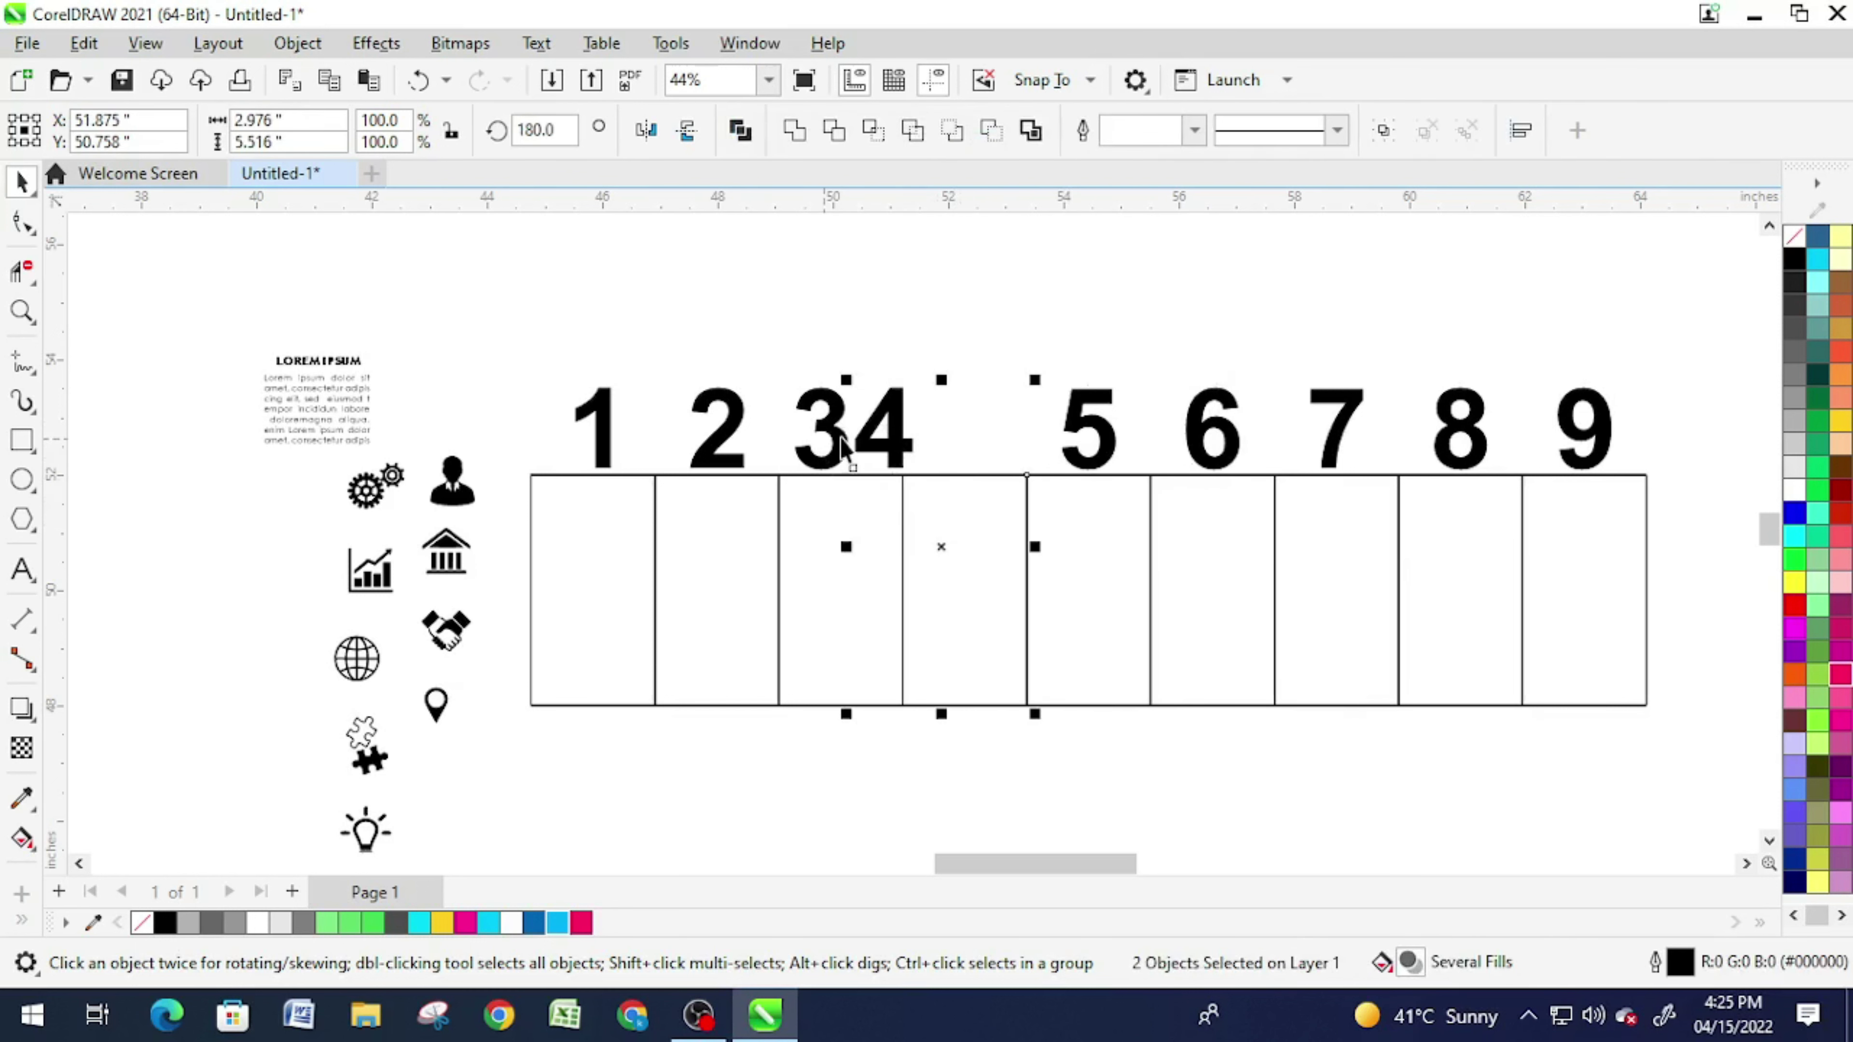
{"action": "key", "text": "c"}
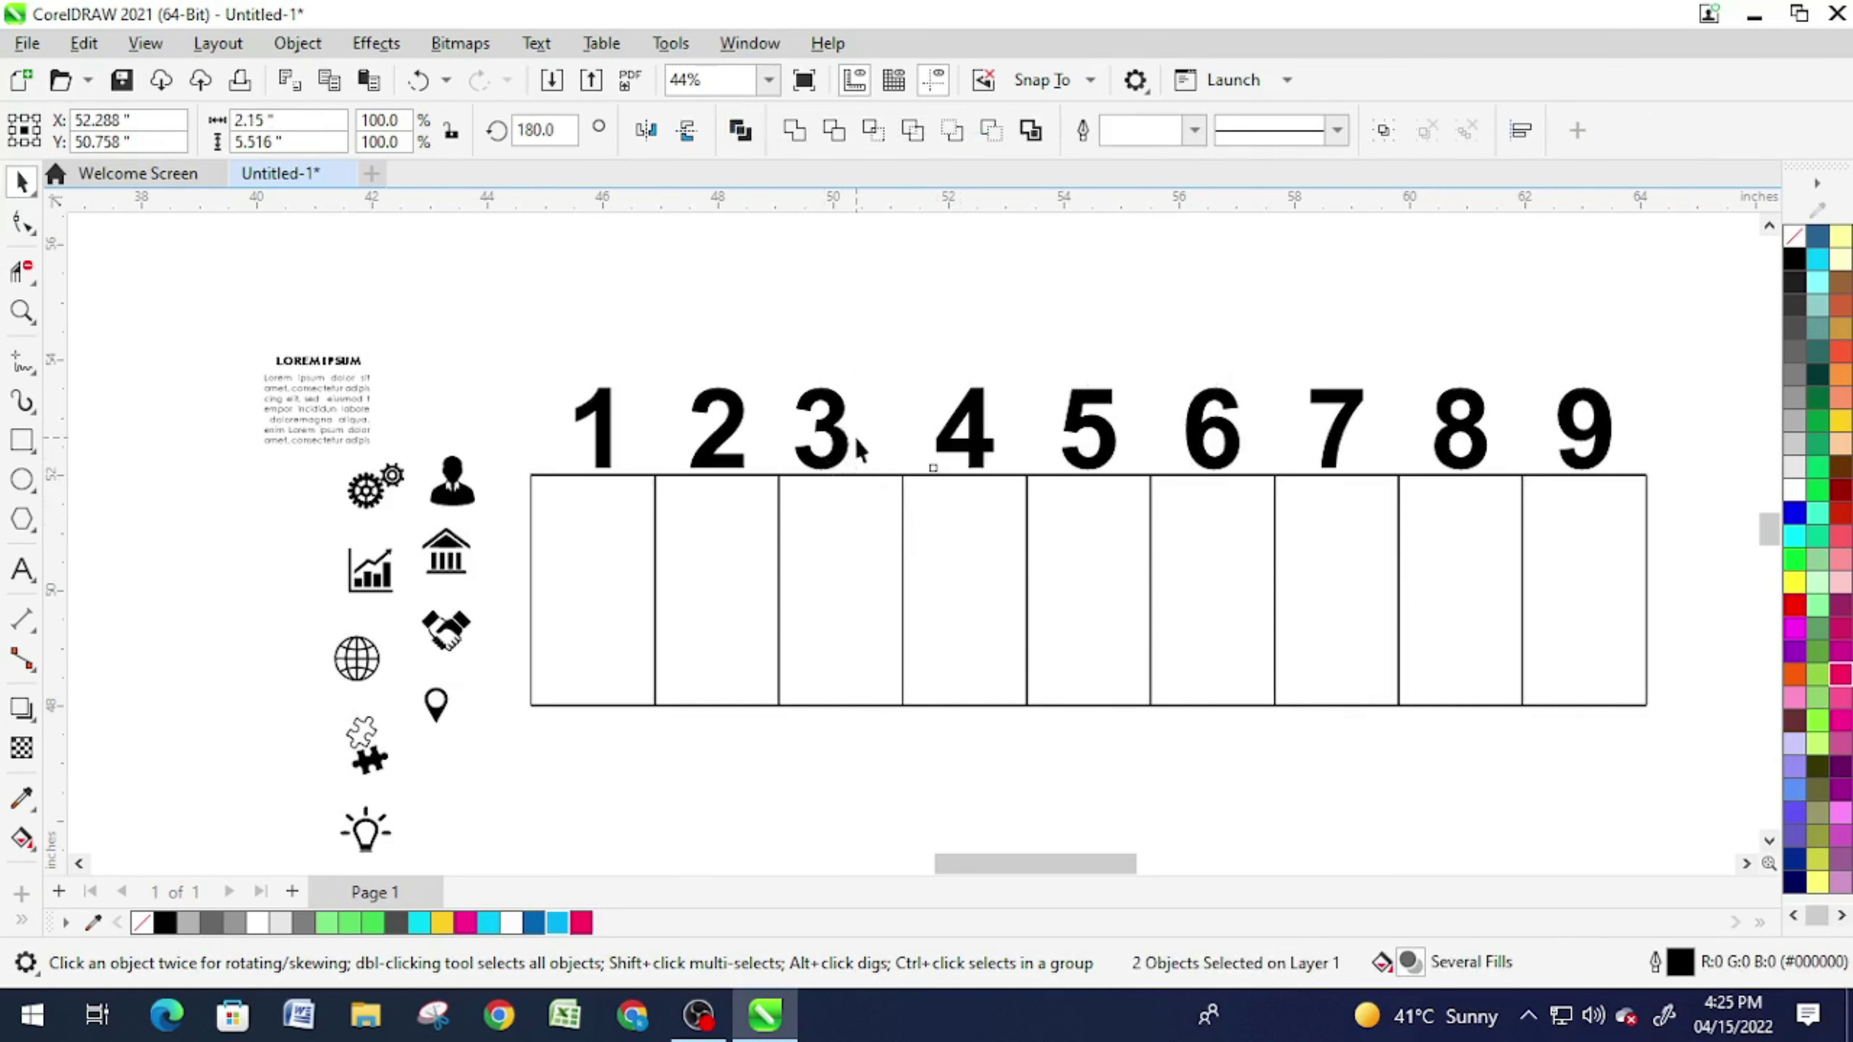
{"action": "left_click", "coordinate": [824, 431]}
{"action": "left_click", "coordinate": [834, 551], "text": "shift"}
{"action": "key", "text": "c"}
{"action": "left_click", "coordinate": [722, 460]}
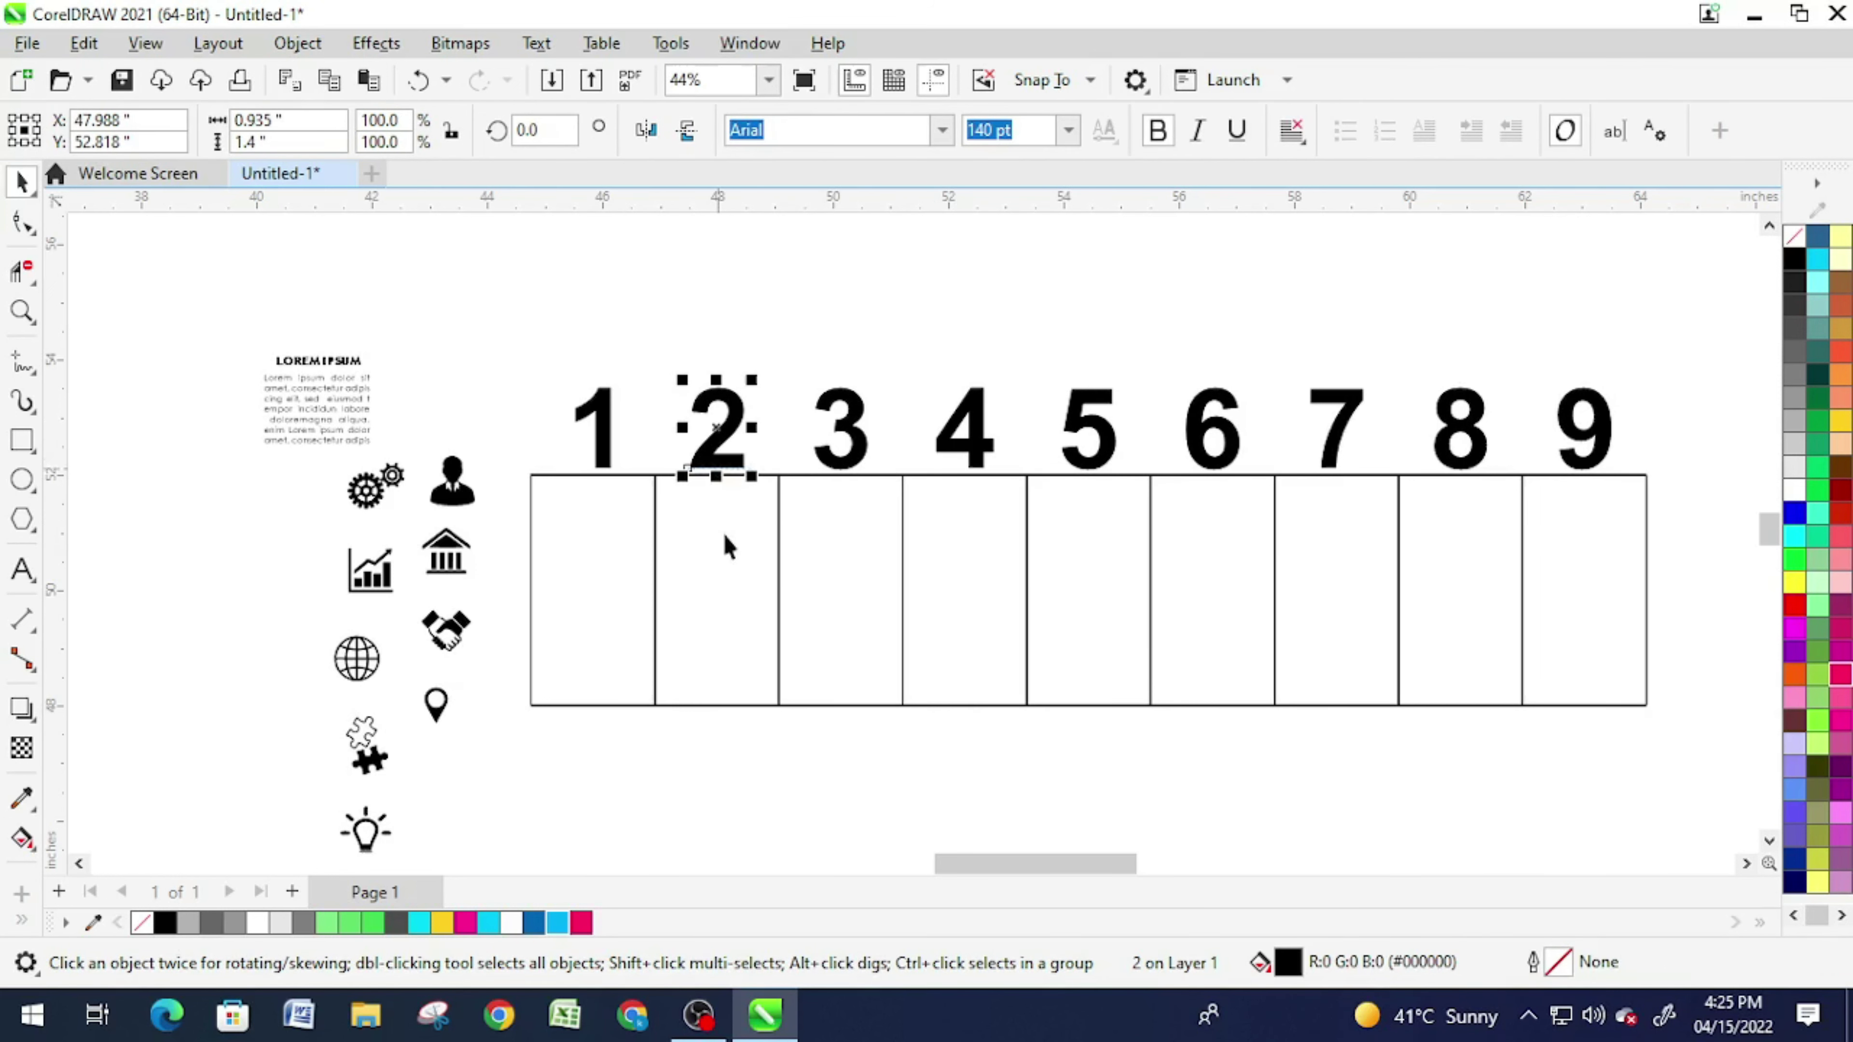
{"action": "left_click", "coordinate": [724, 538], "text": "shift"}
{"action": "left_click", "coordinate": [858, 324]}
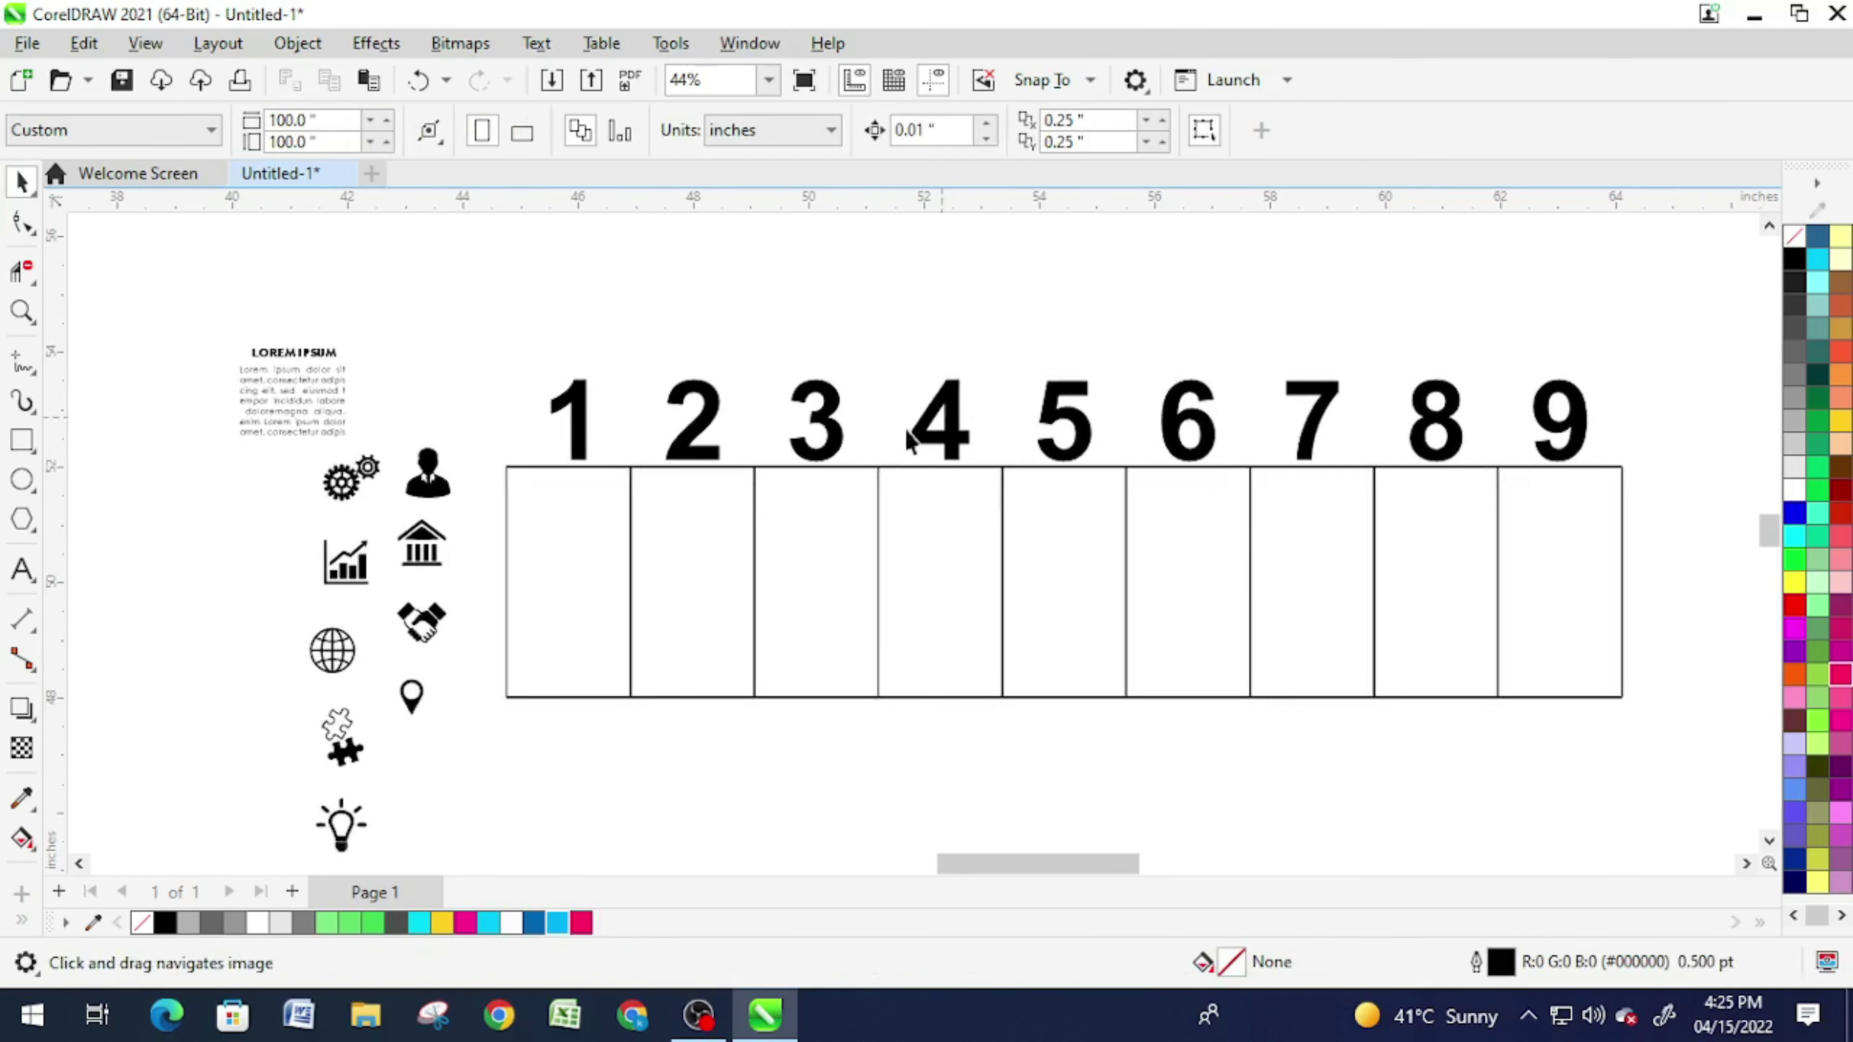
Step: Nudge the nine digits down and make them unfilled with black outlines
{"action": "left_click", "coordinate": [312, 397]}
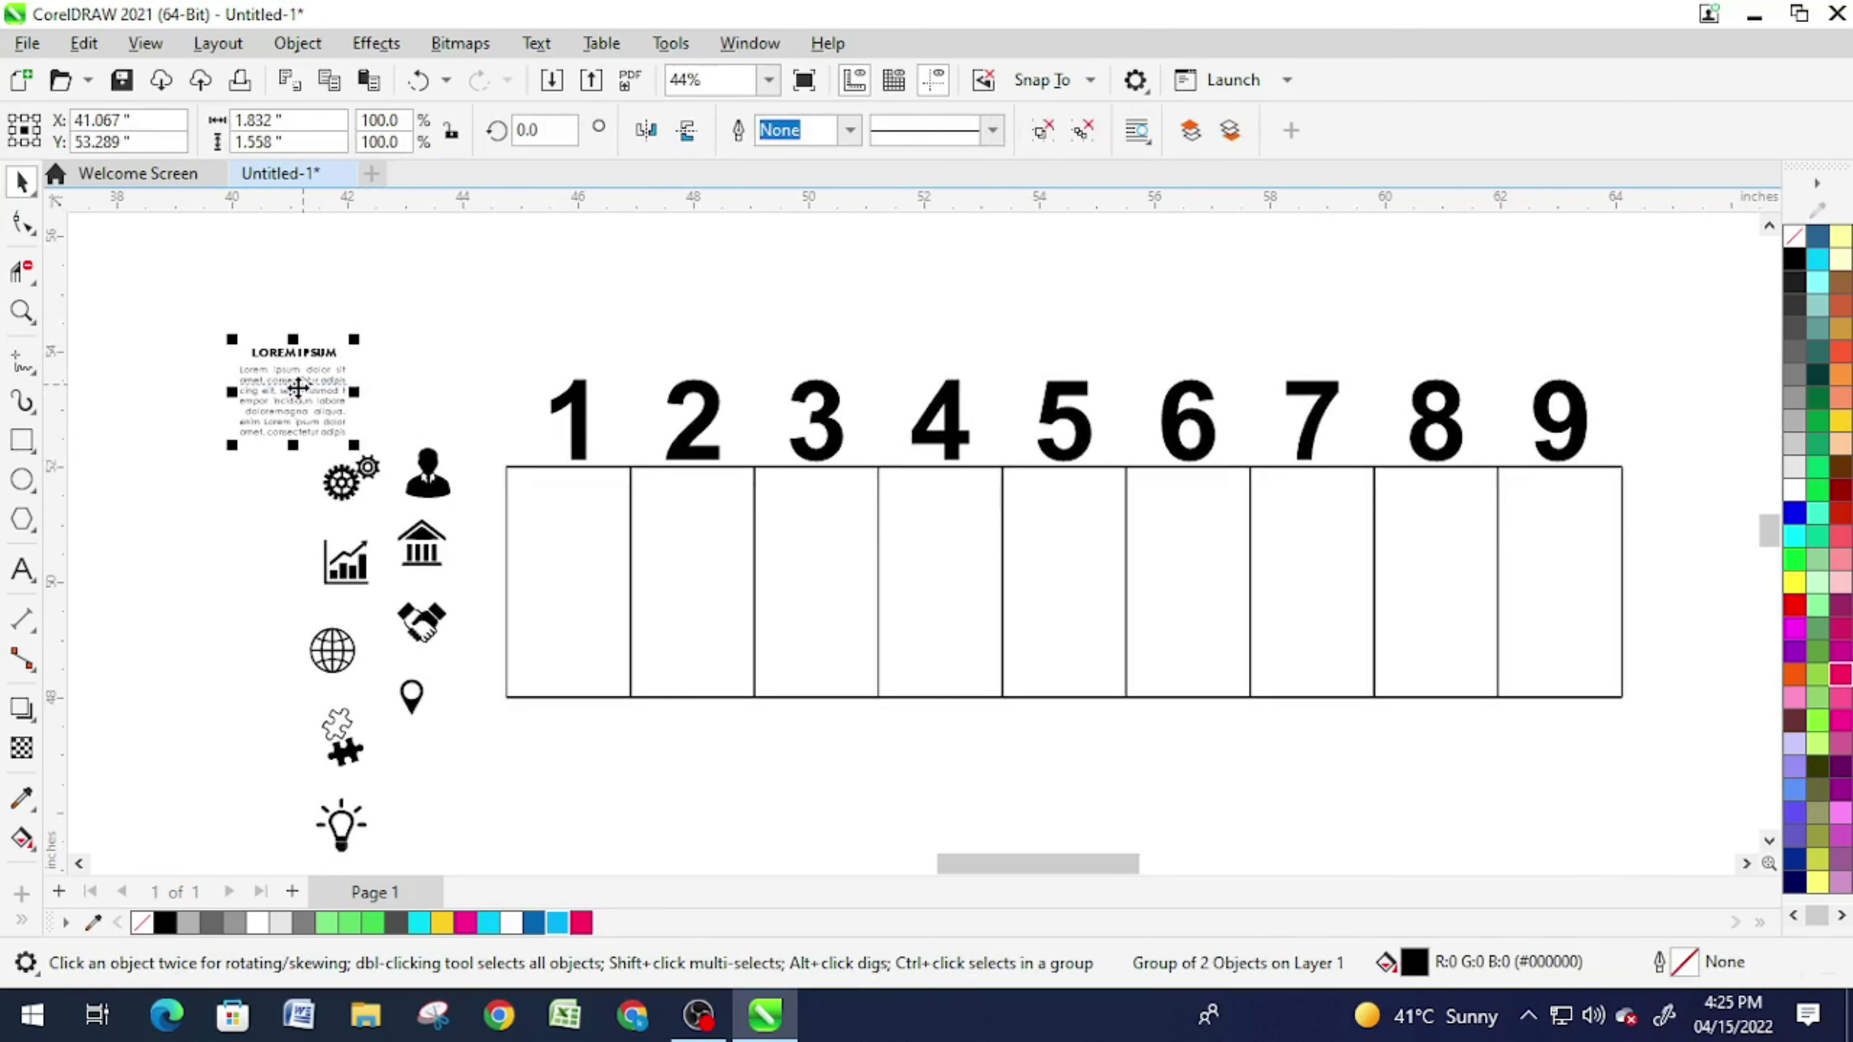
{"action": "left_click_drag", "start_coordinate": [485, 334], "coordinate": [1625, 511]}
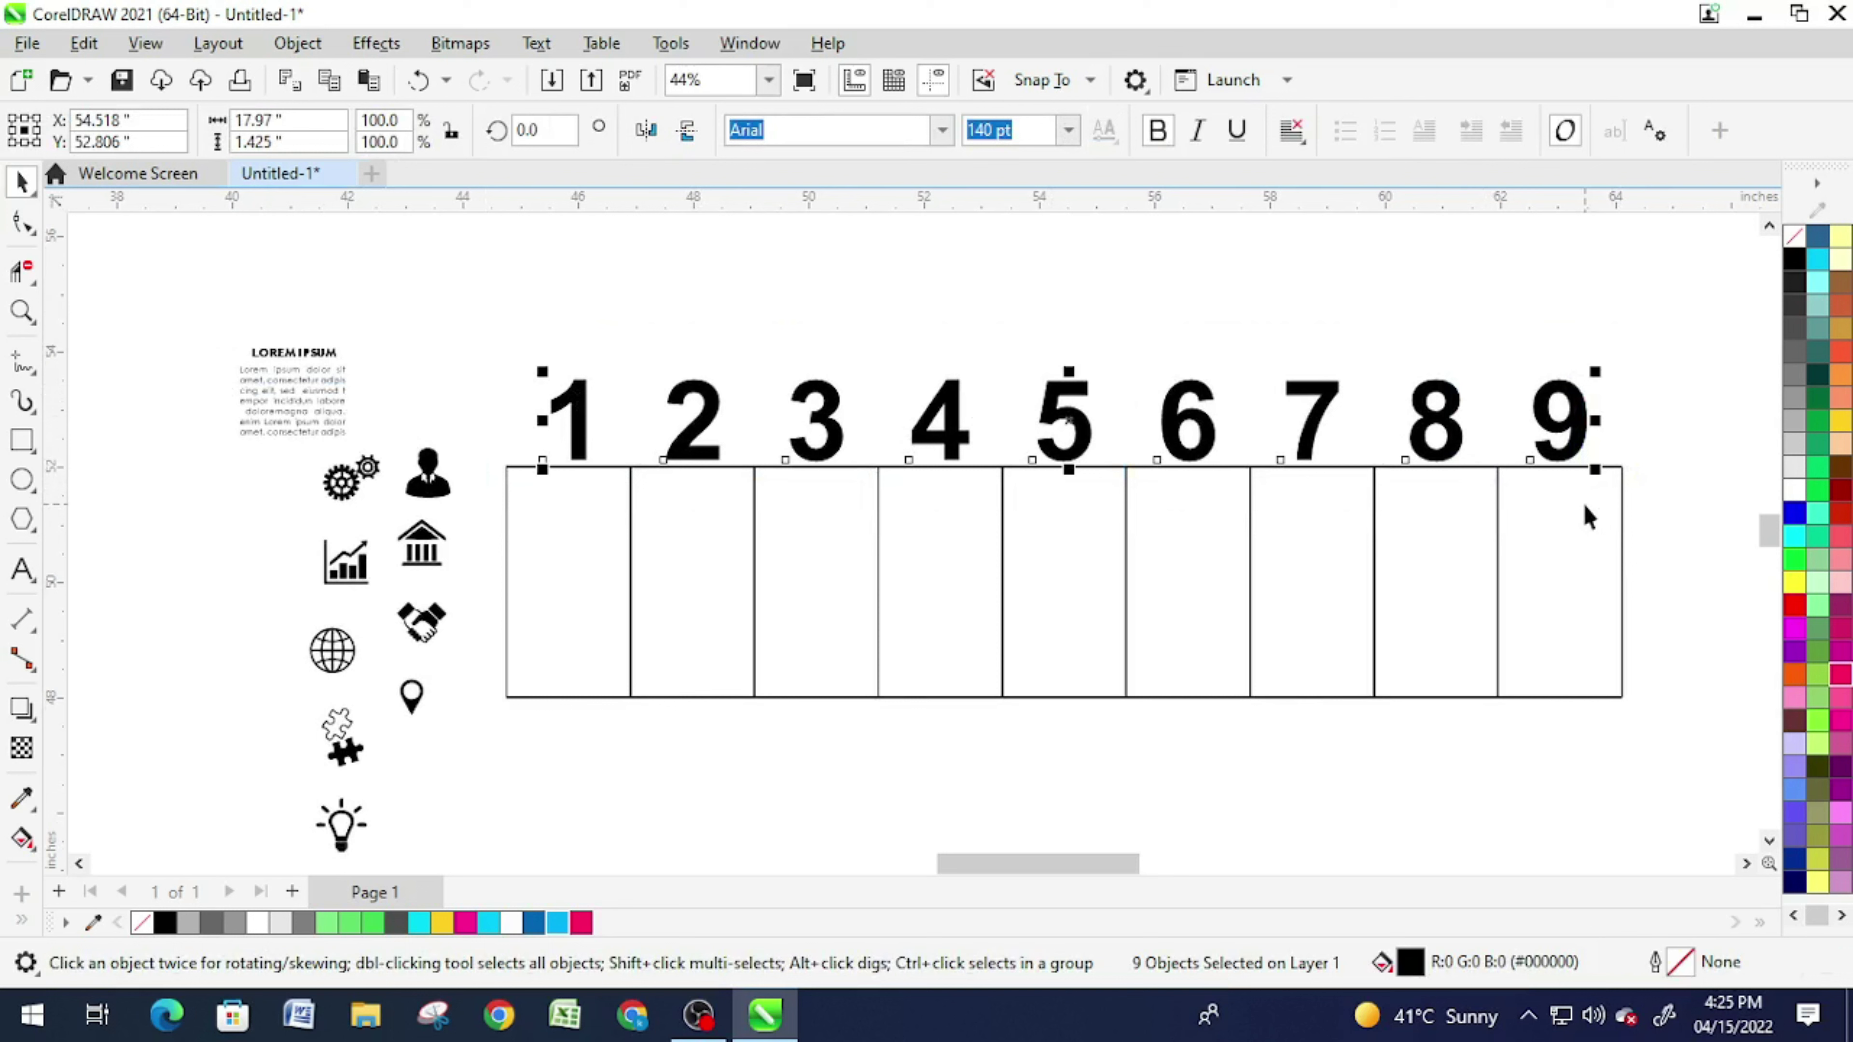
{"action": "key", "text": "Down"}
{"action": "key", "text": "Down"}
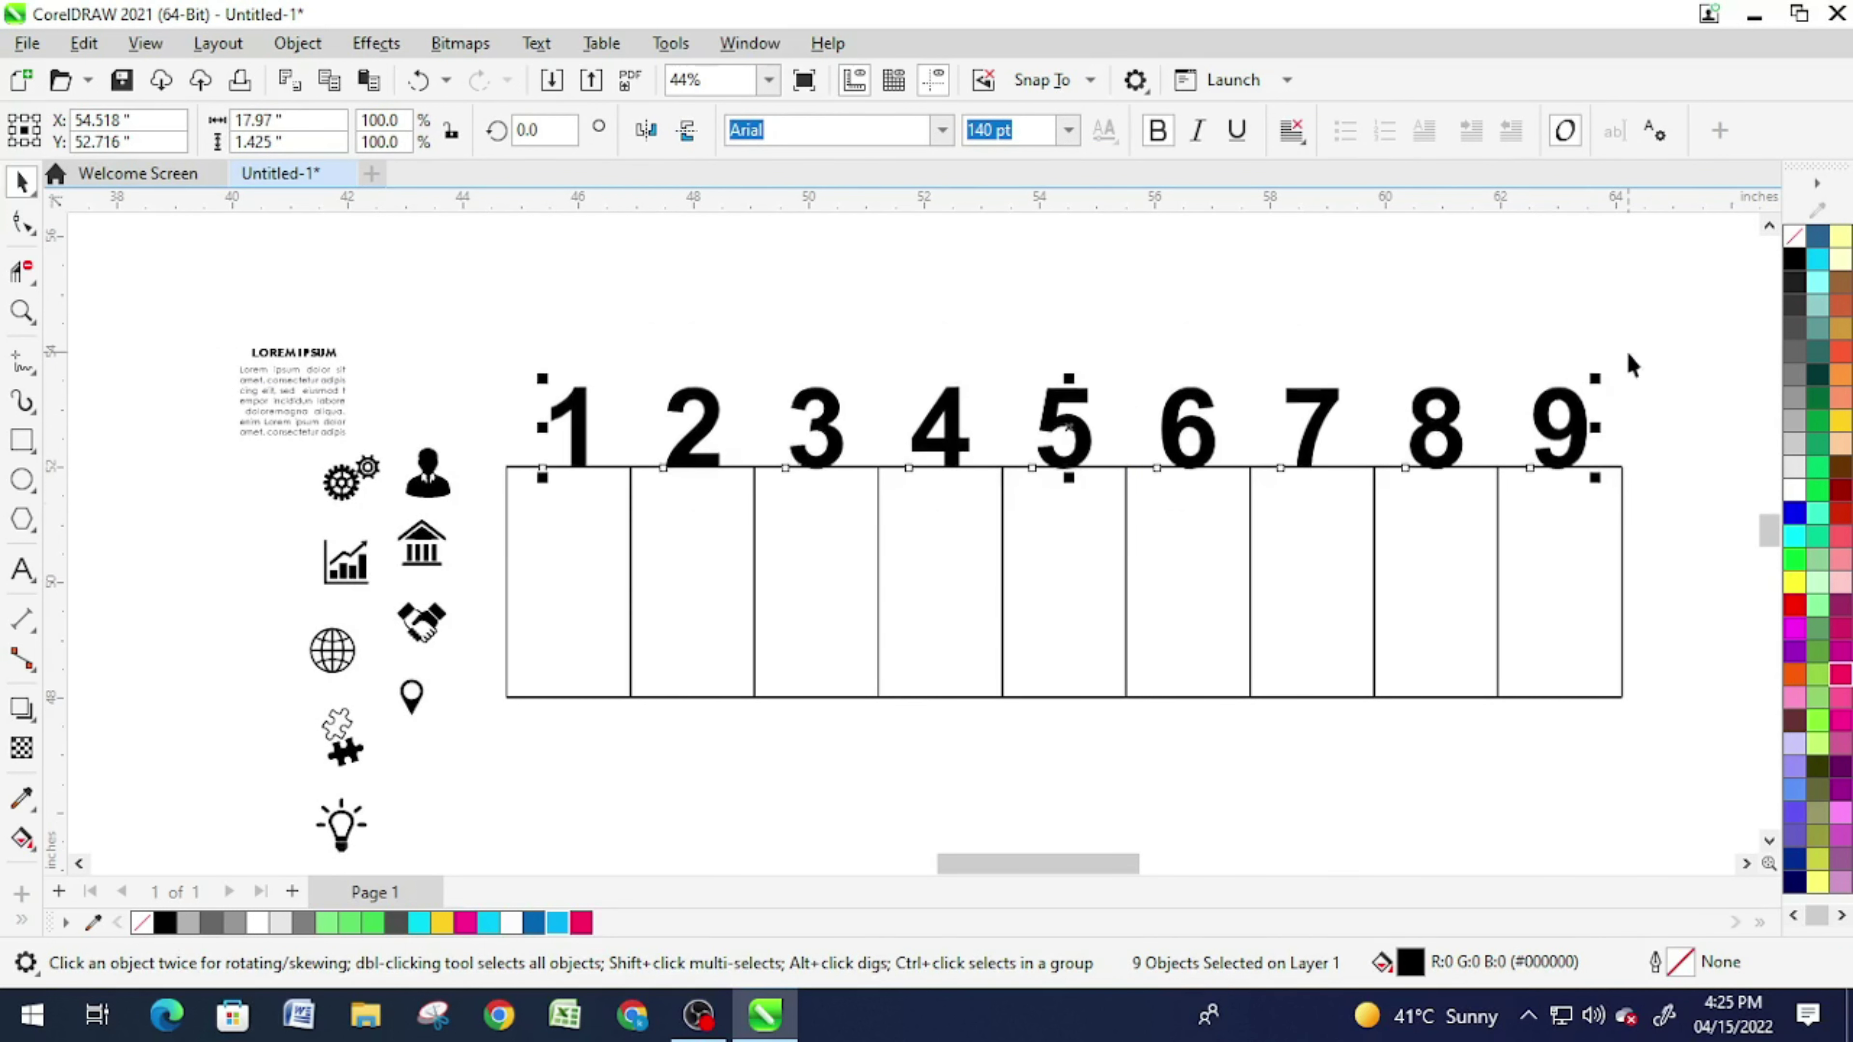
{"action": "key", "text": "Down"}
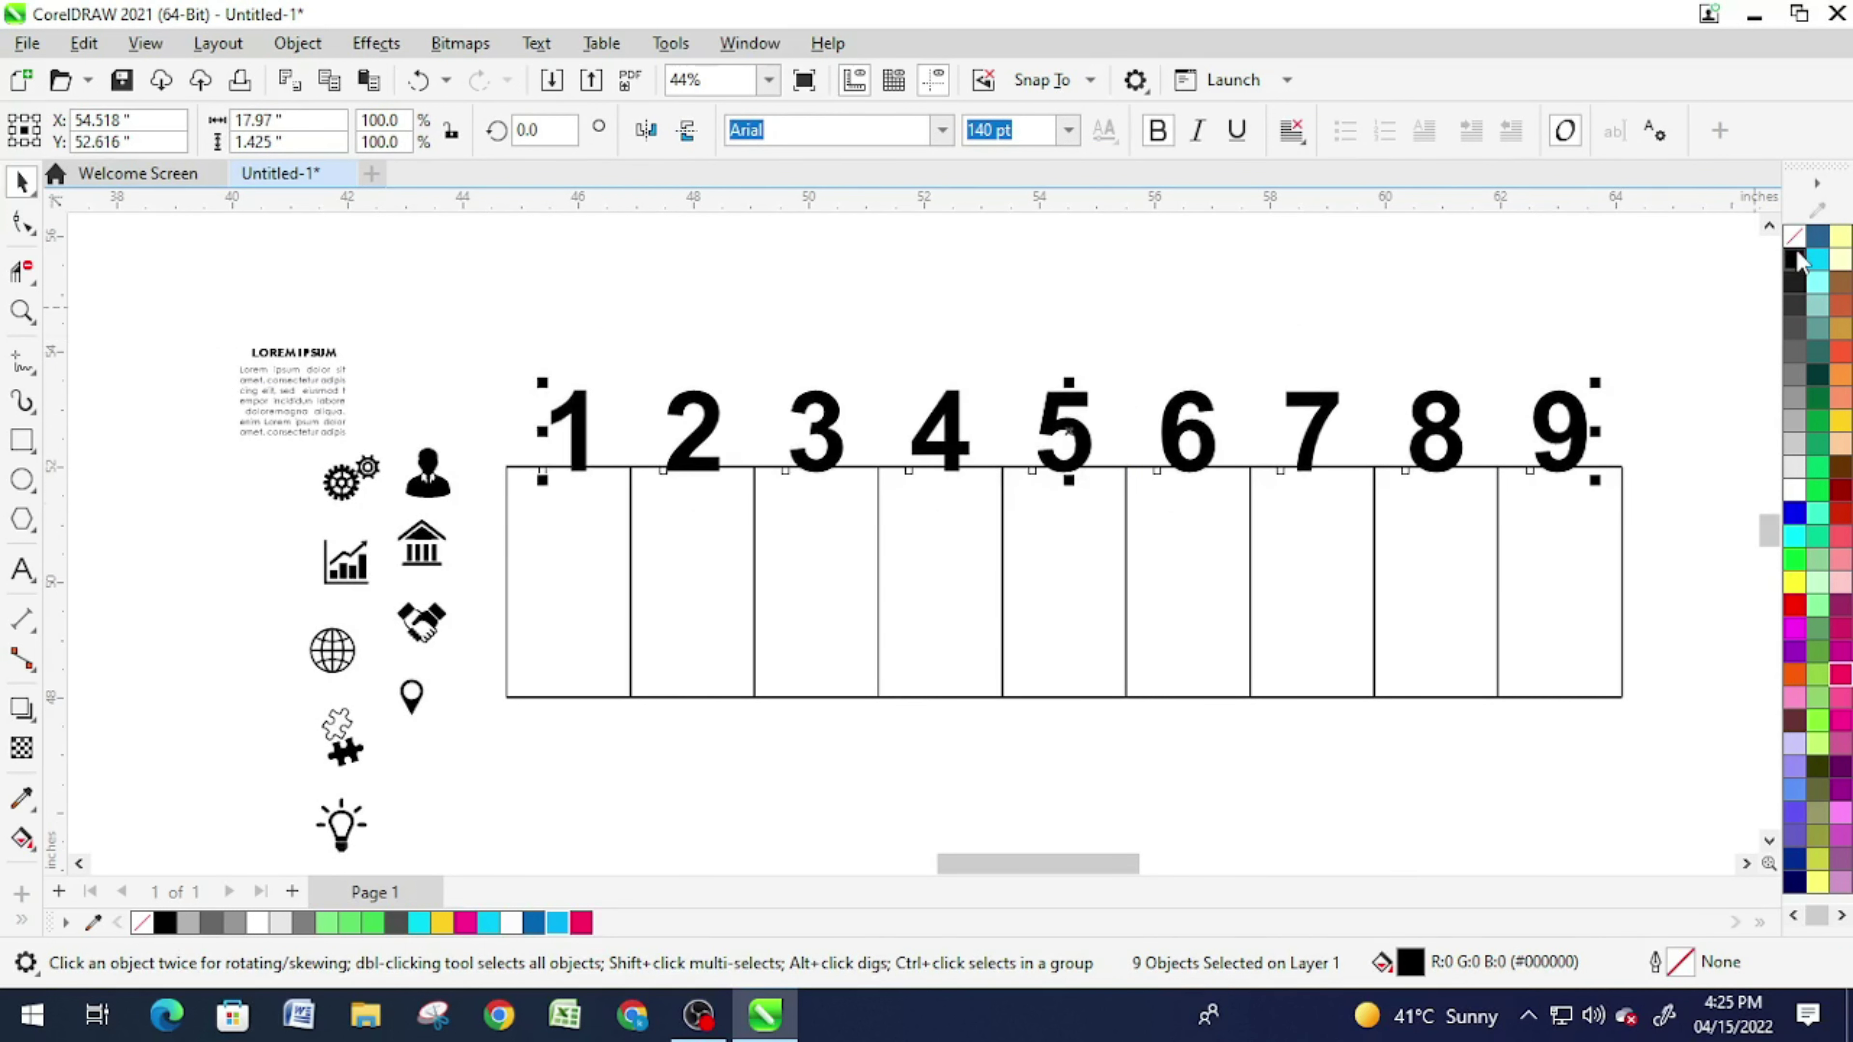
{"action": "left_click", "coordinate": [1795, 235]}
{"action": "right_click", "coordinate": [1782, 257]}
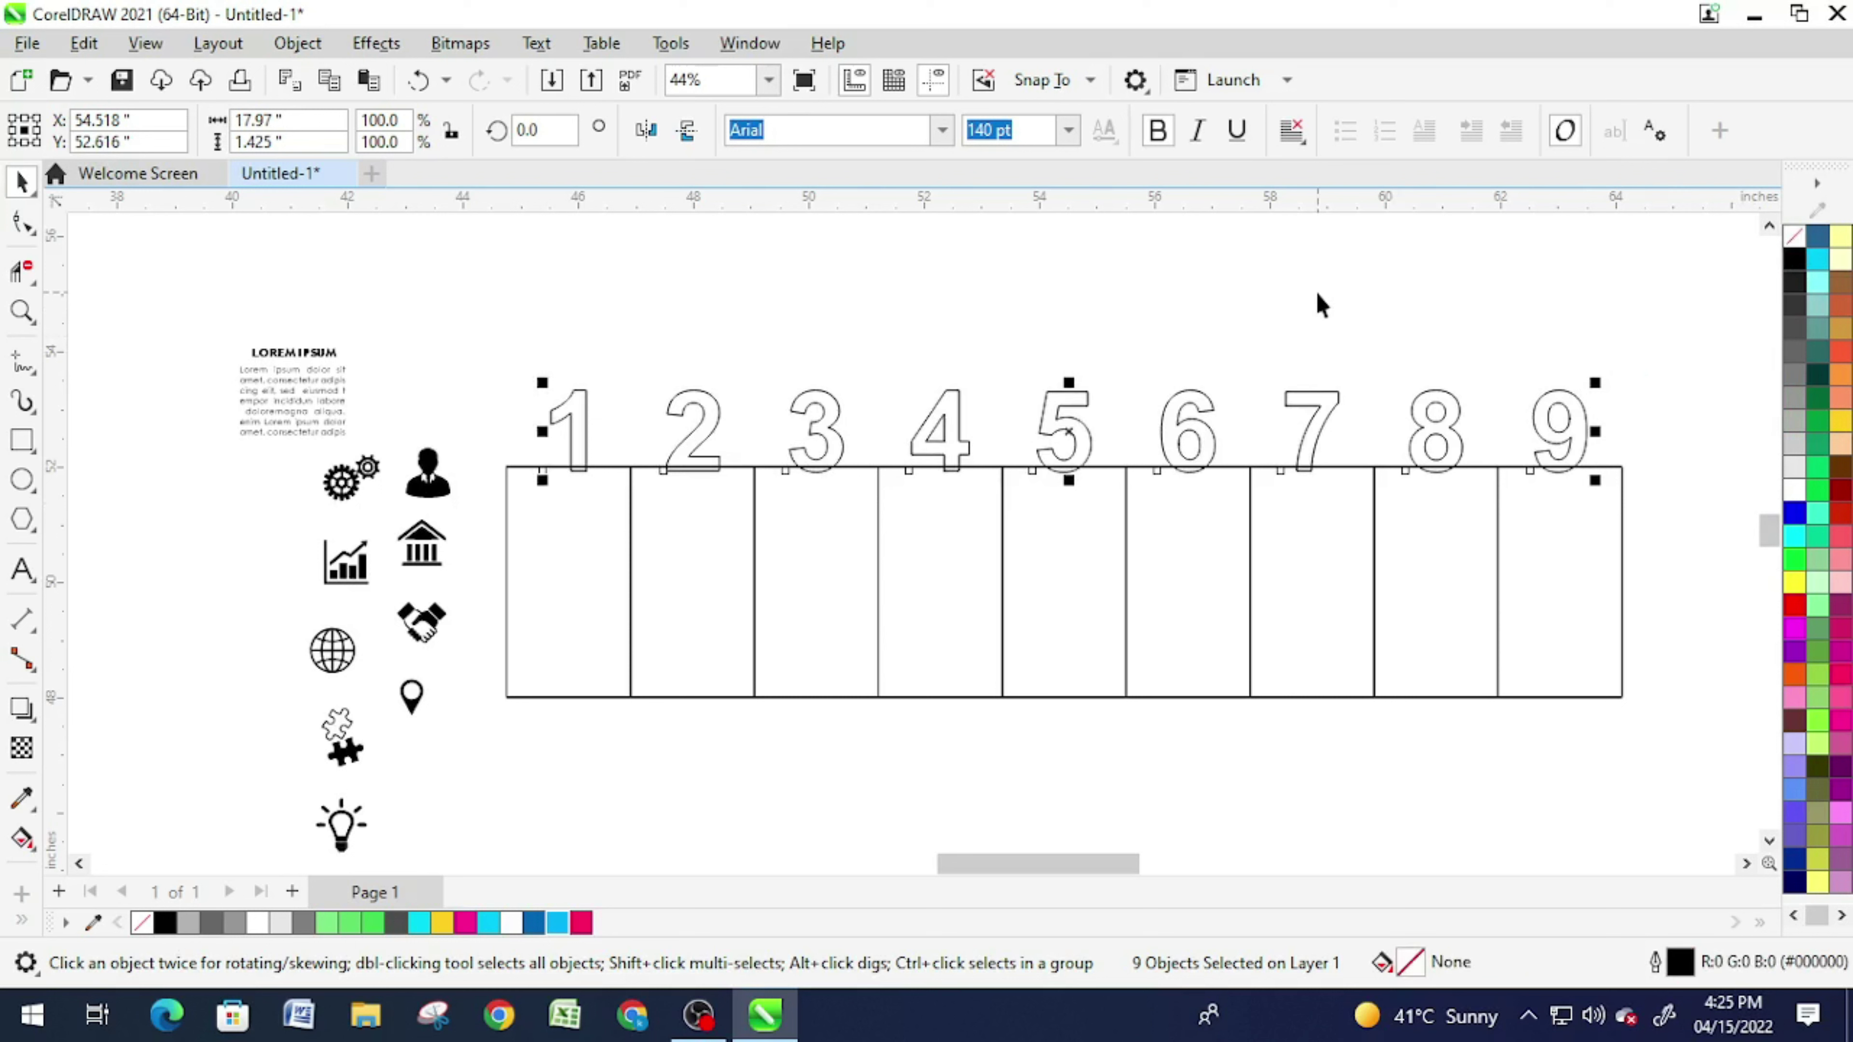
Step: Combine the digits and the row of boxes into a single curve
{"action": "left_click", "coordinate": [535, 533]}
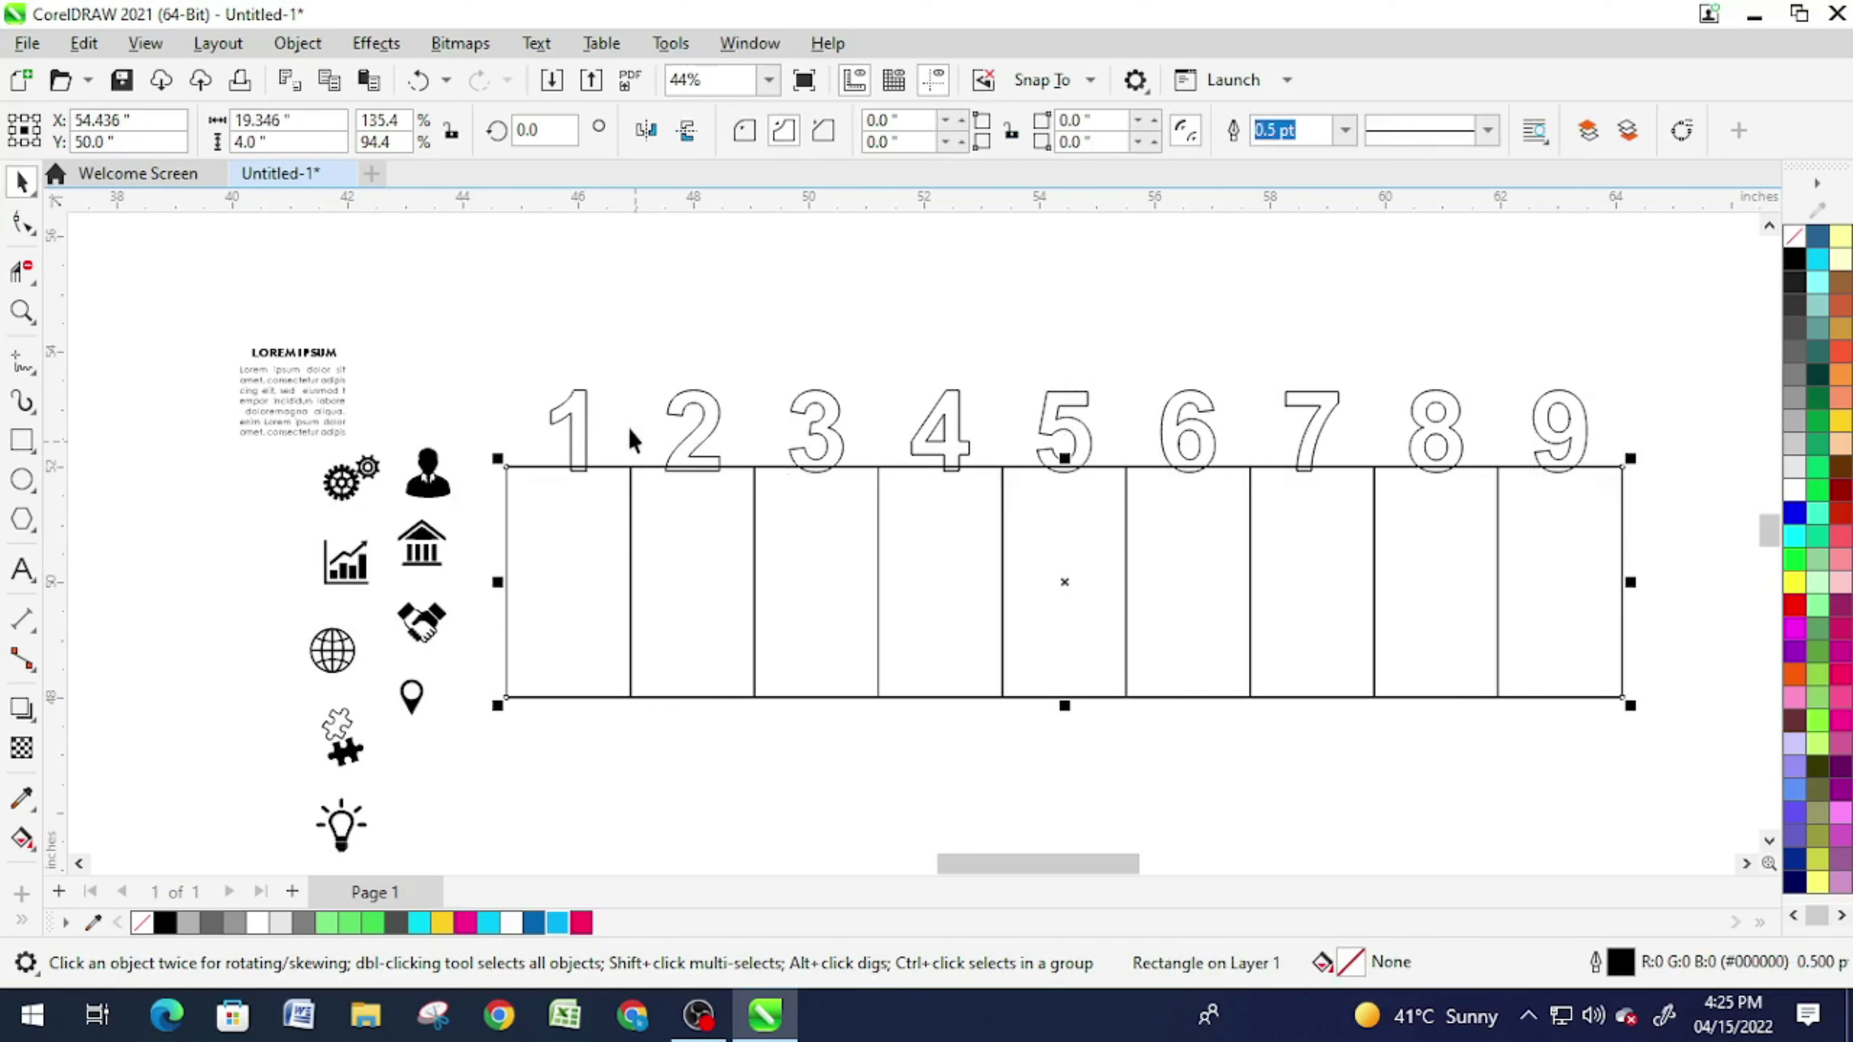
{"action": "left_click_drag", "start_coordinate": [539, 351], "coordinate": [1598, 504]}
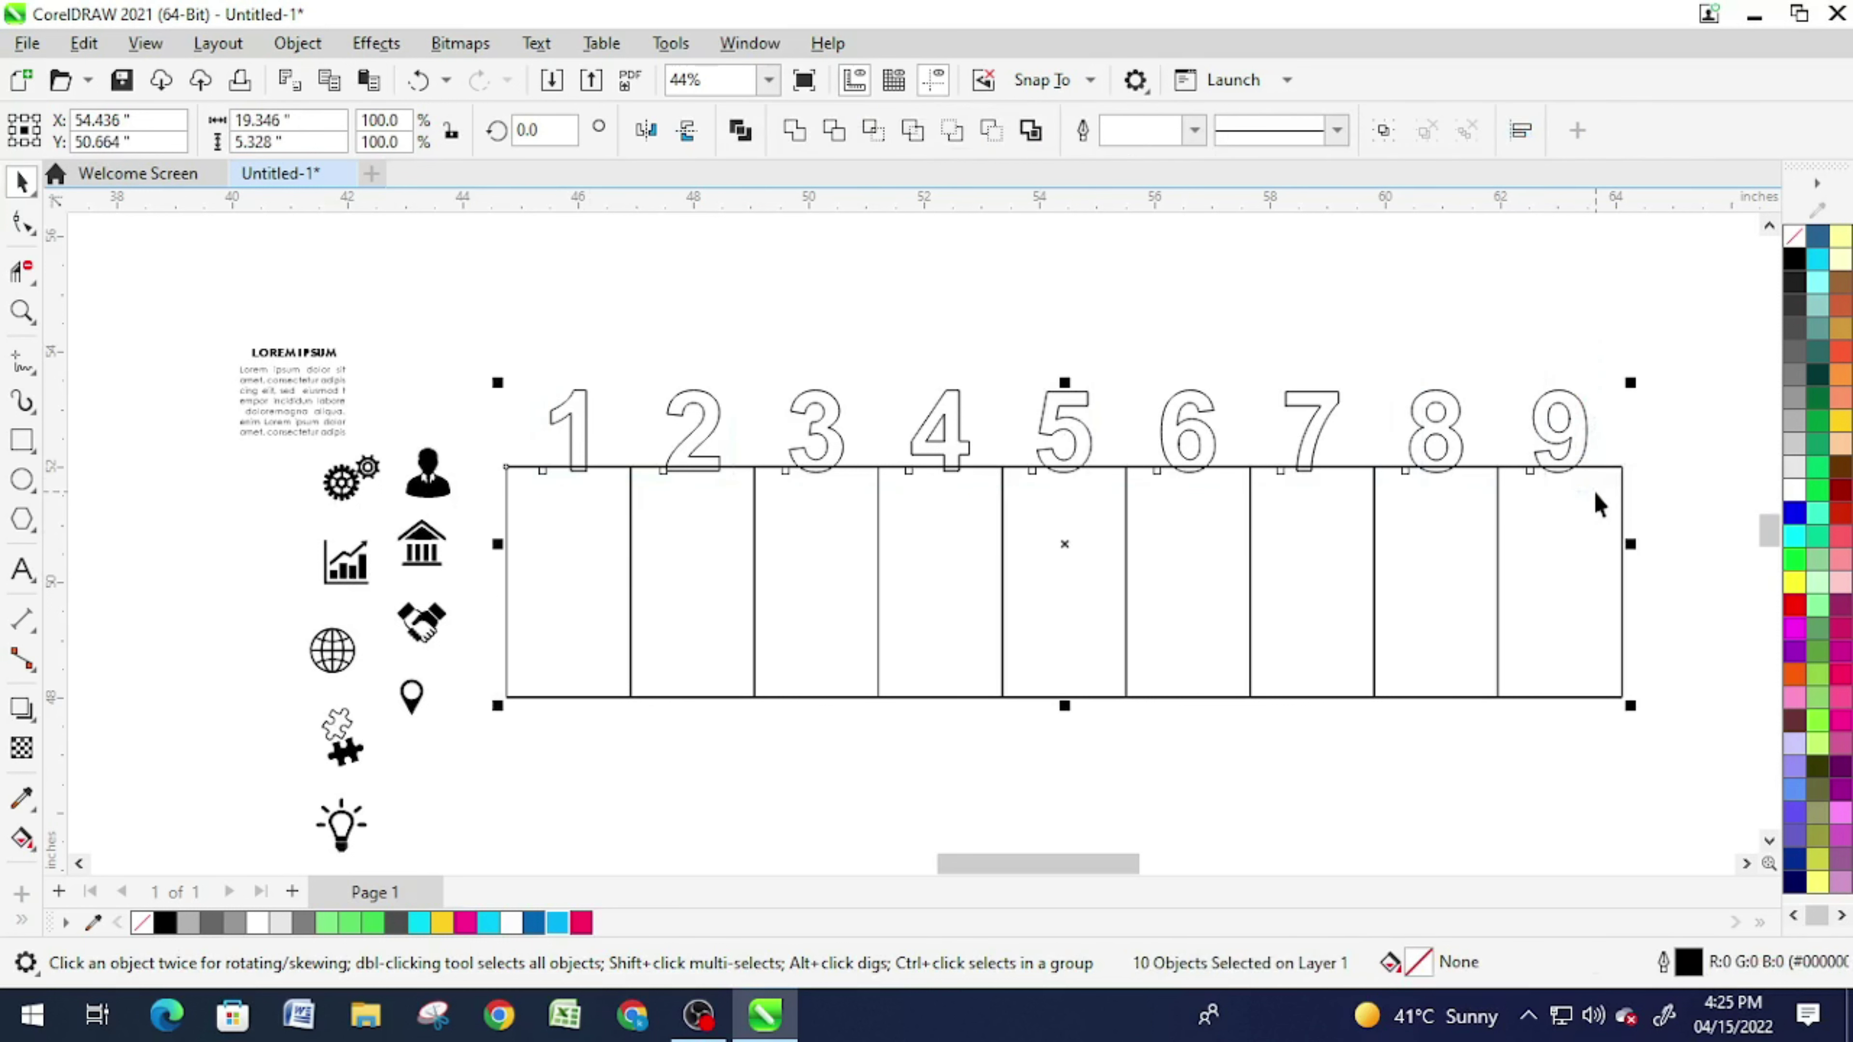
{"action": "left_click", "coordinate": [797, 131]}
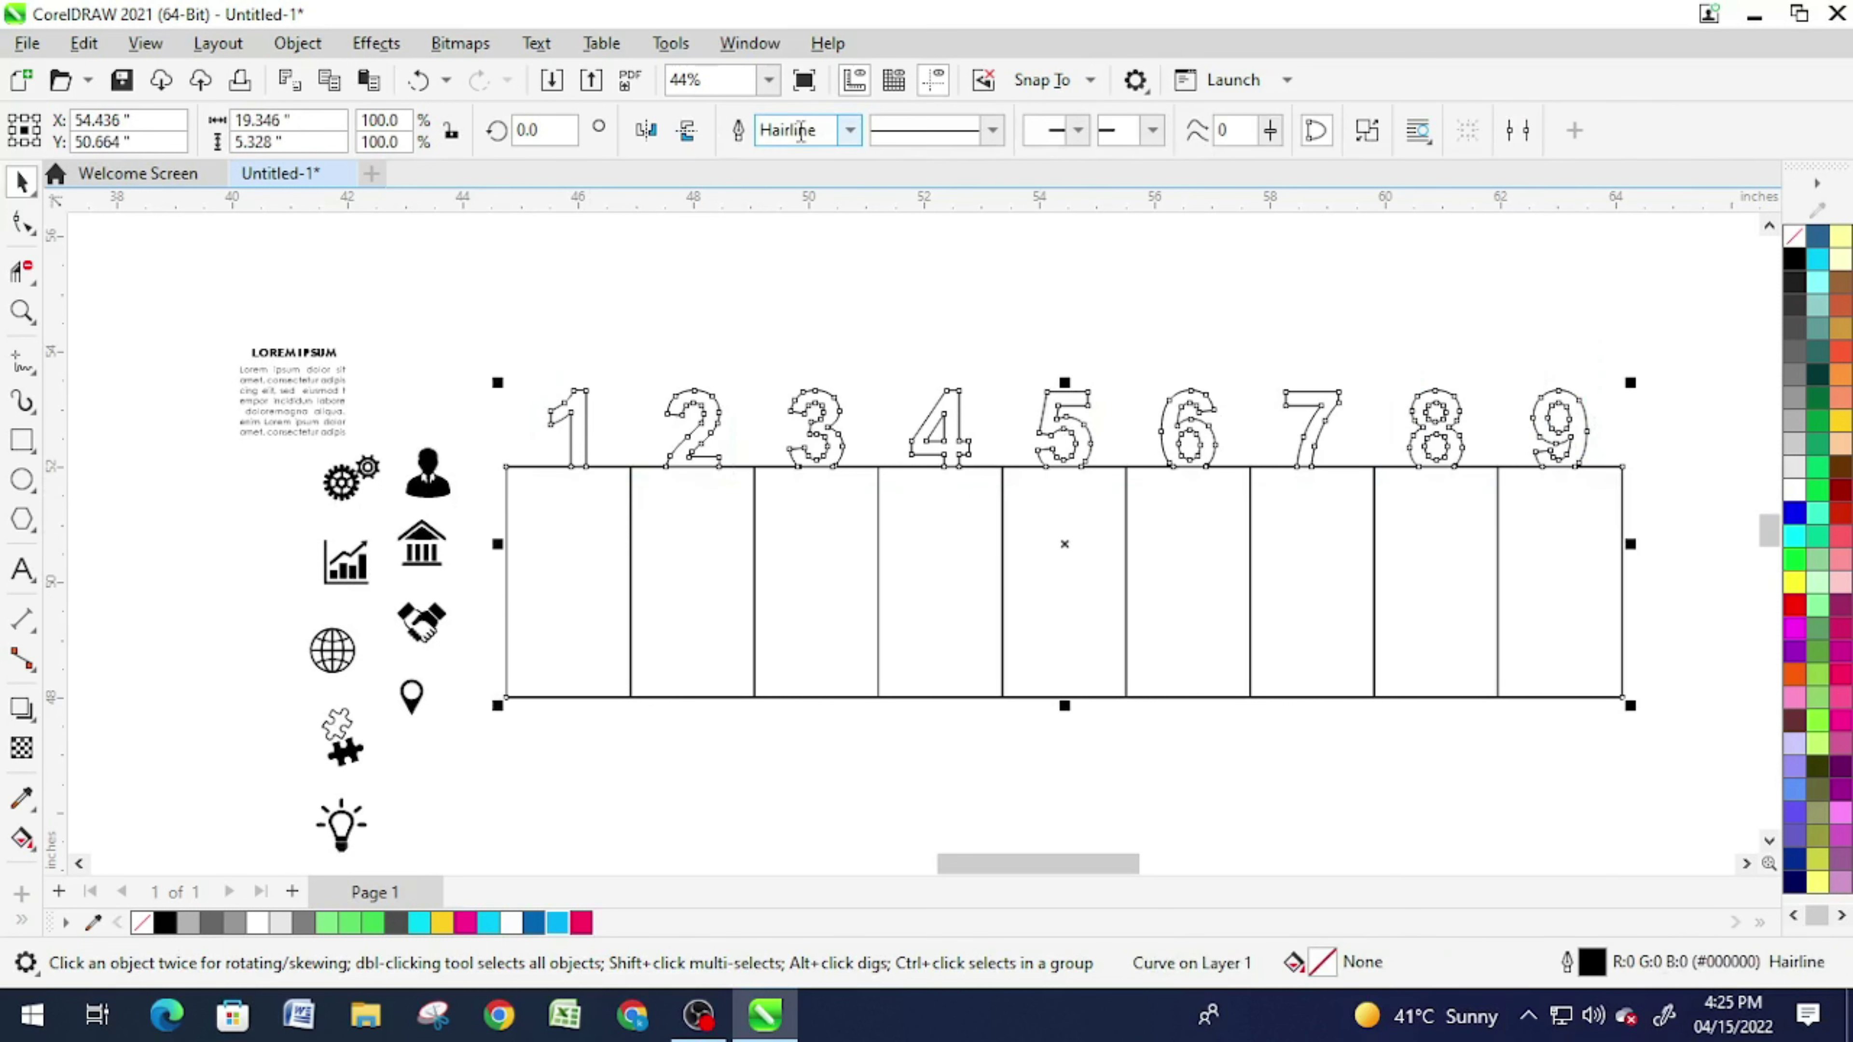
{"action": "left_click", "coordinate": [672, 315]}
{"action": "left_click", "coordinate": [22, 270]}
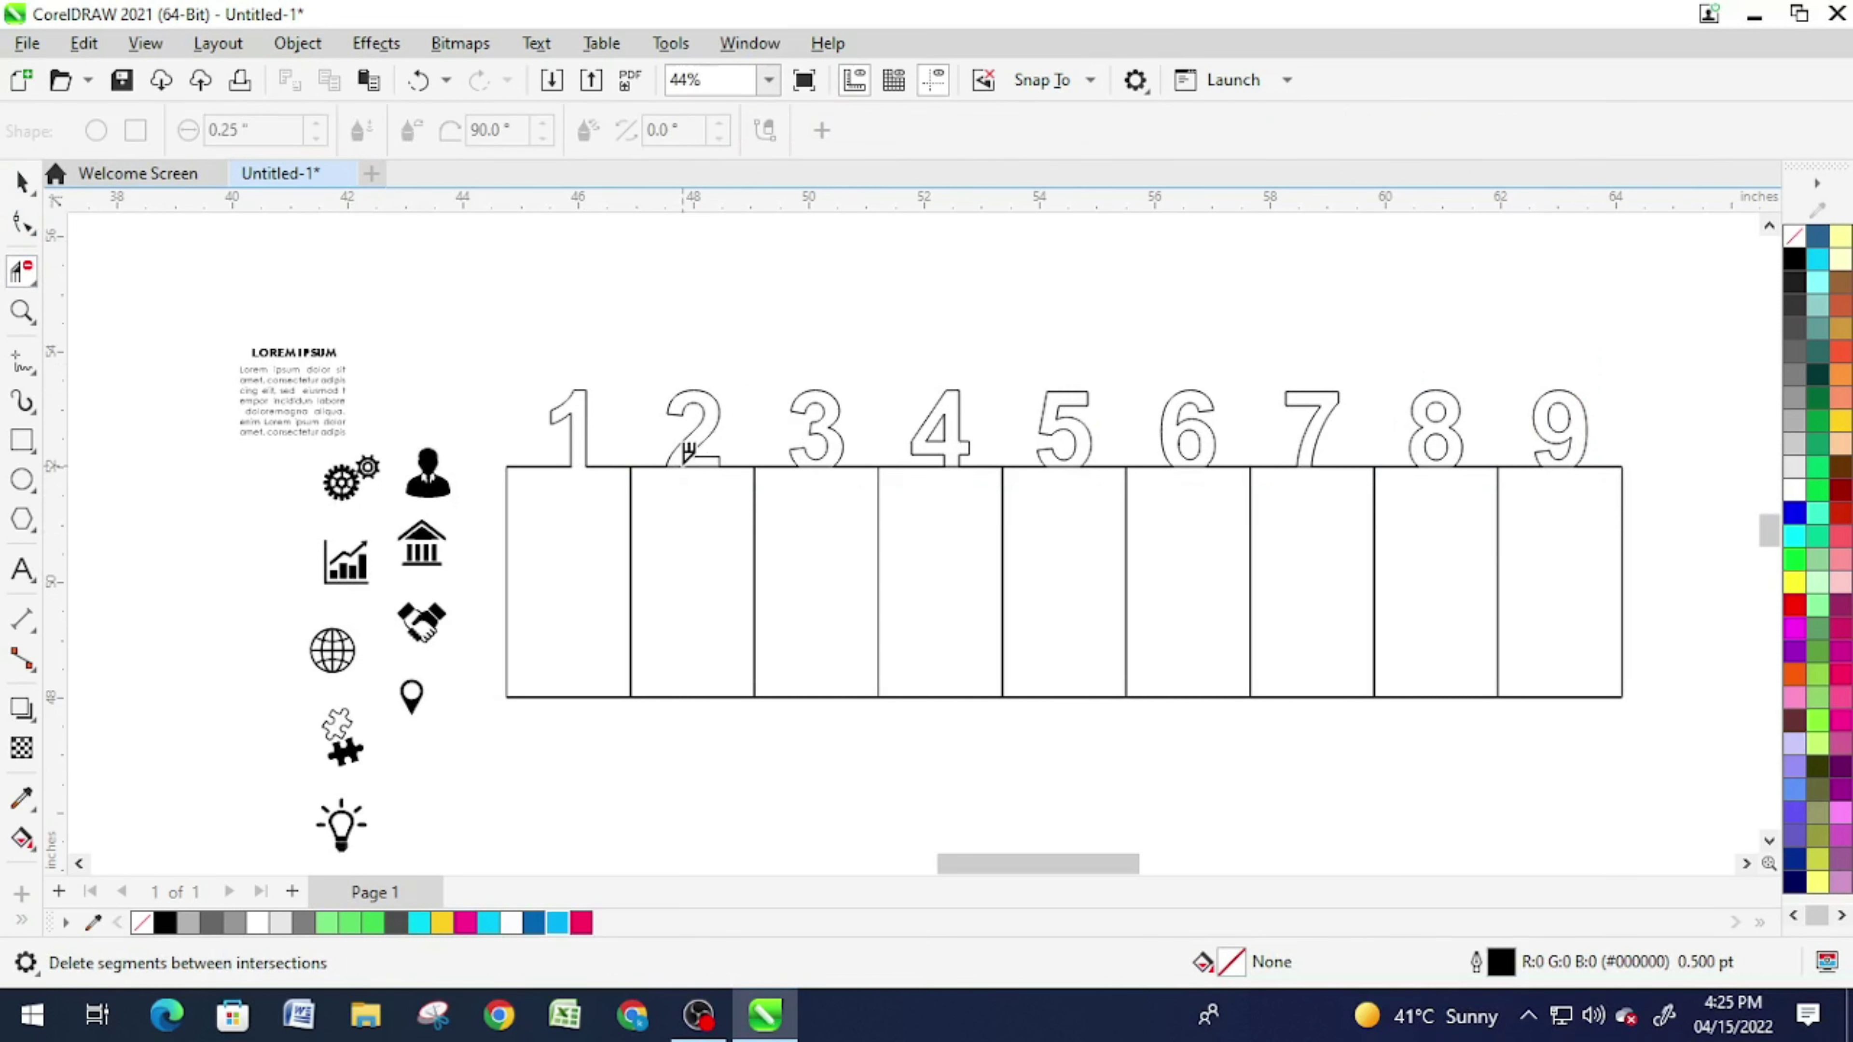
Step: Trim away the box edges under digits 2, 3, 5, 6 and 8 to form tabs
{"action": "left_click", "coordinate": [685, 456]}
{"action": "left_click", "coordinate": [824, 459]}
{"action": "left_click", "coordinate": [1065, 464]}
{"action": "left_click", "coordinate": [1195, 459]}
{"action": "left_click", "coordinate": [1437, 462]}
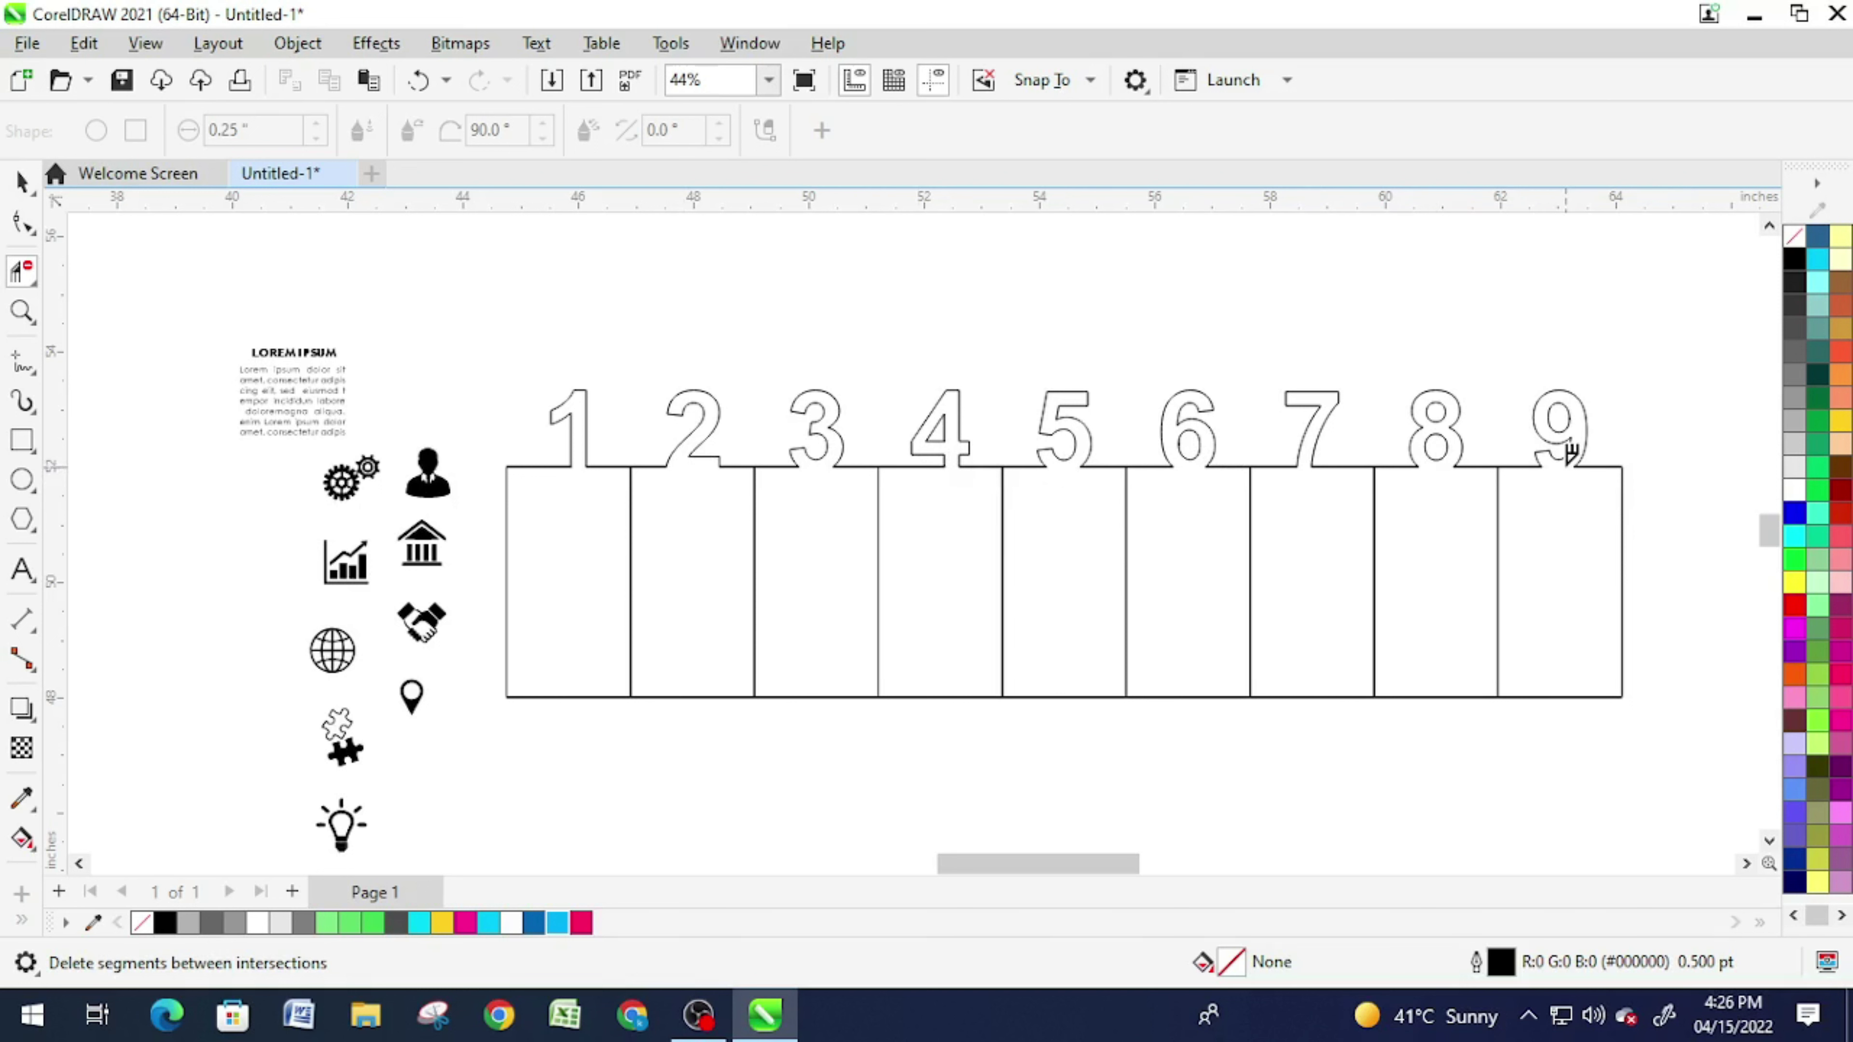
Step: Give the numbered frame a 6 pt outline and drag the LOREM IPSUM block toward box 1
{"action": "left_click", "coordinate": [21, 180]}
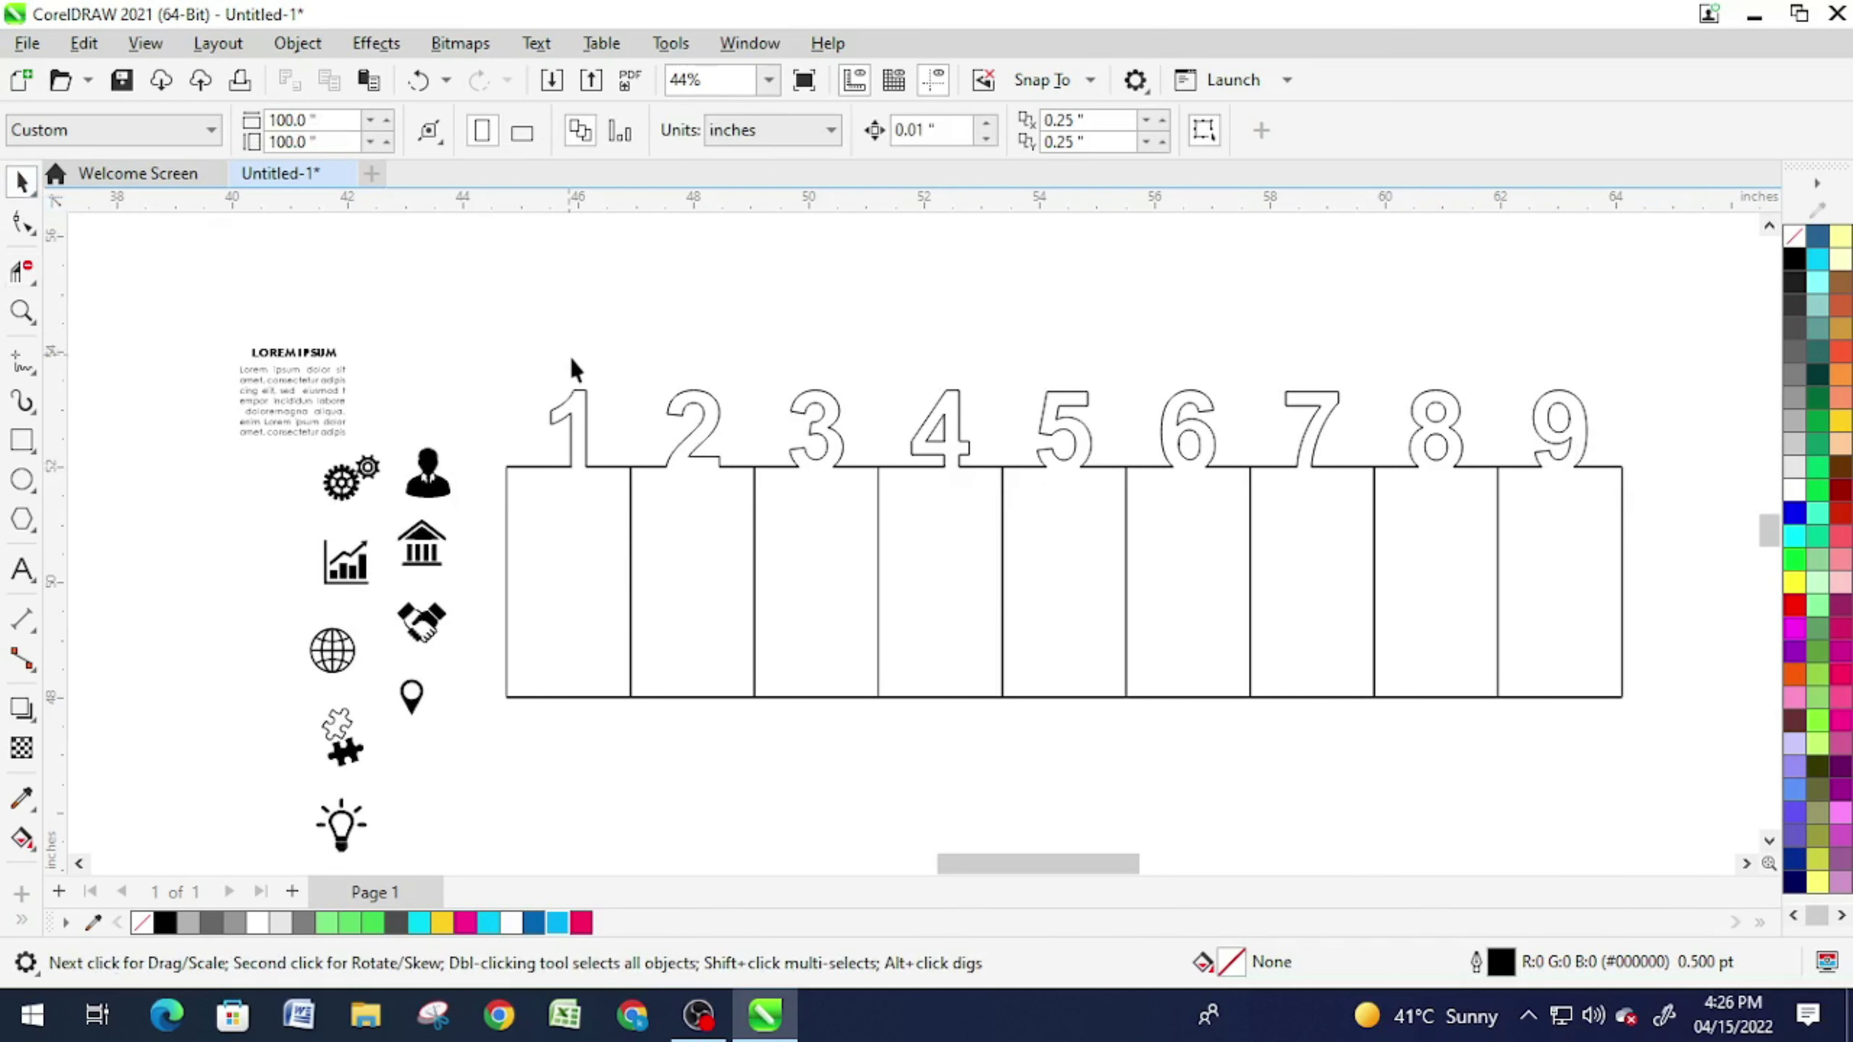
{"action": "left_click", "coordinate": [582, 393]}
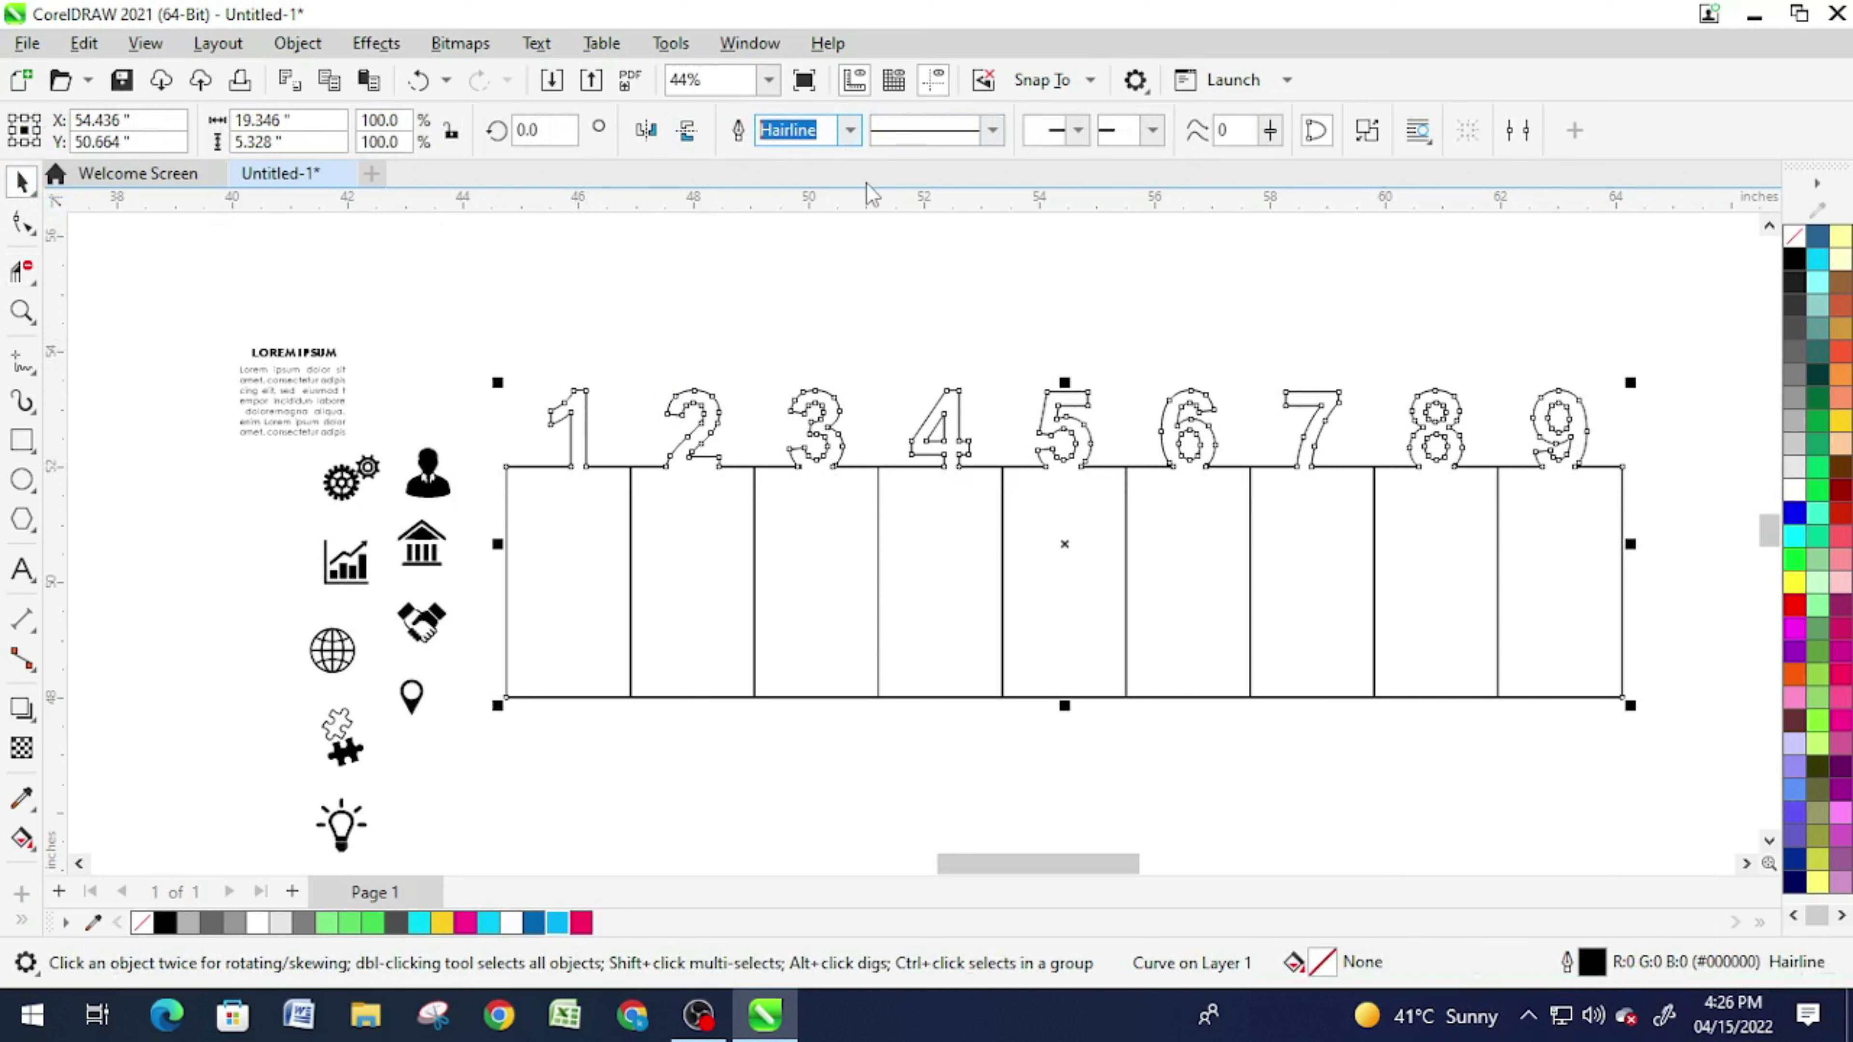
{"action": "type", "text": "6"}
{"action": "key", "text": "Return"}
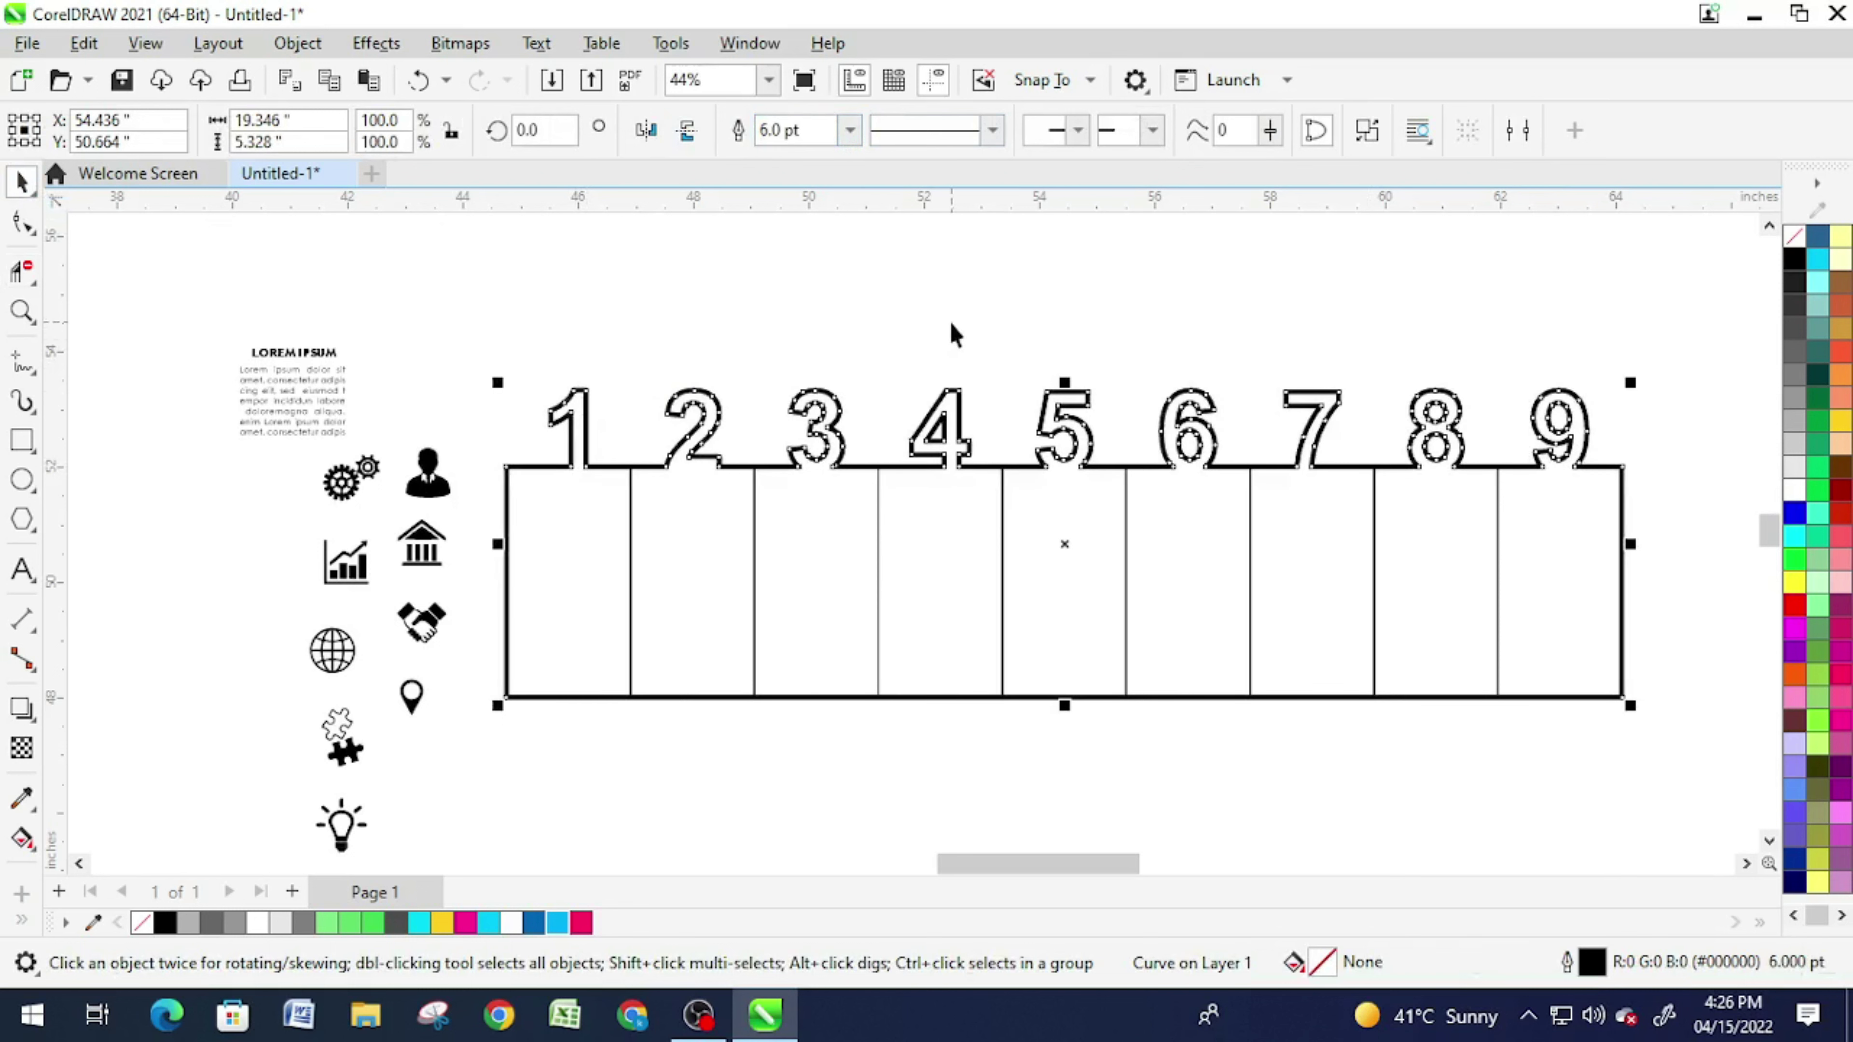
{"action": "left_click", "coordinate": [954, 335]}
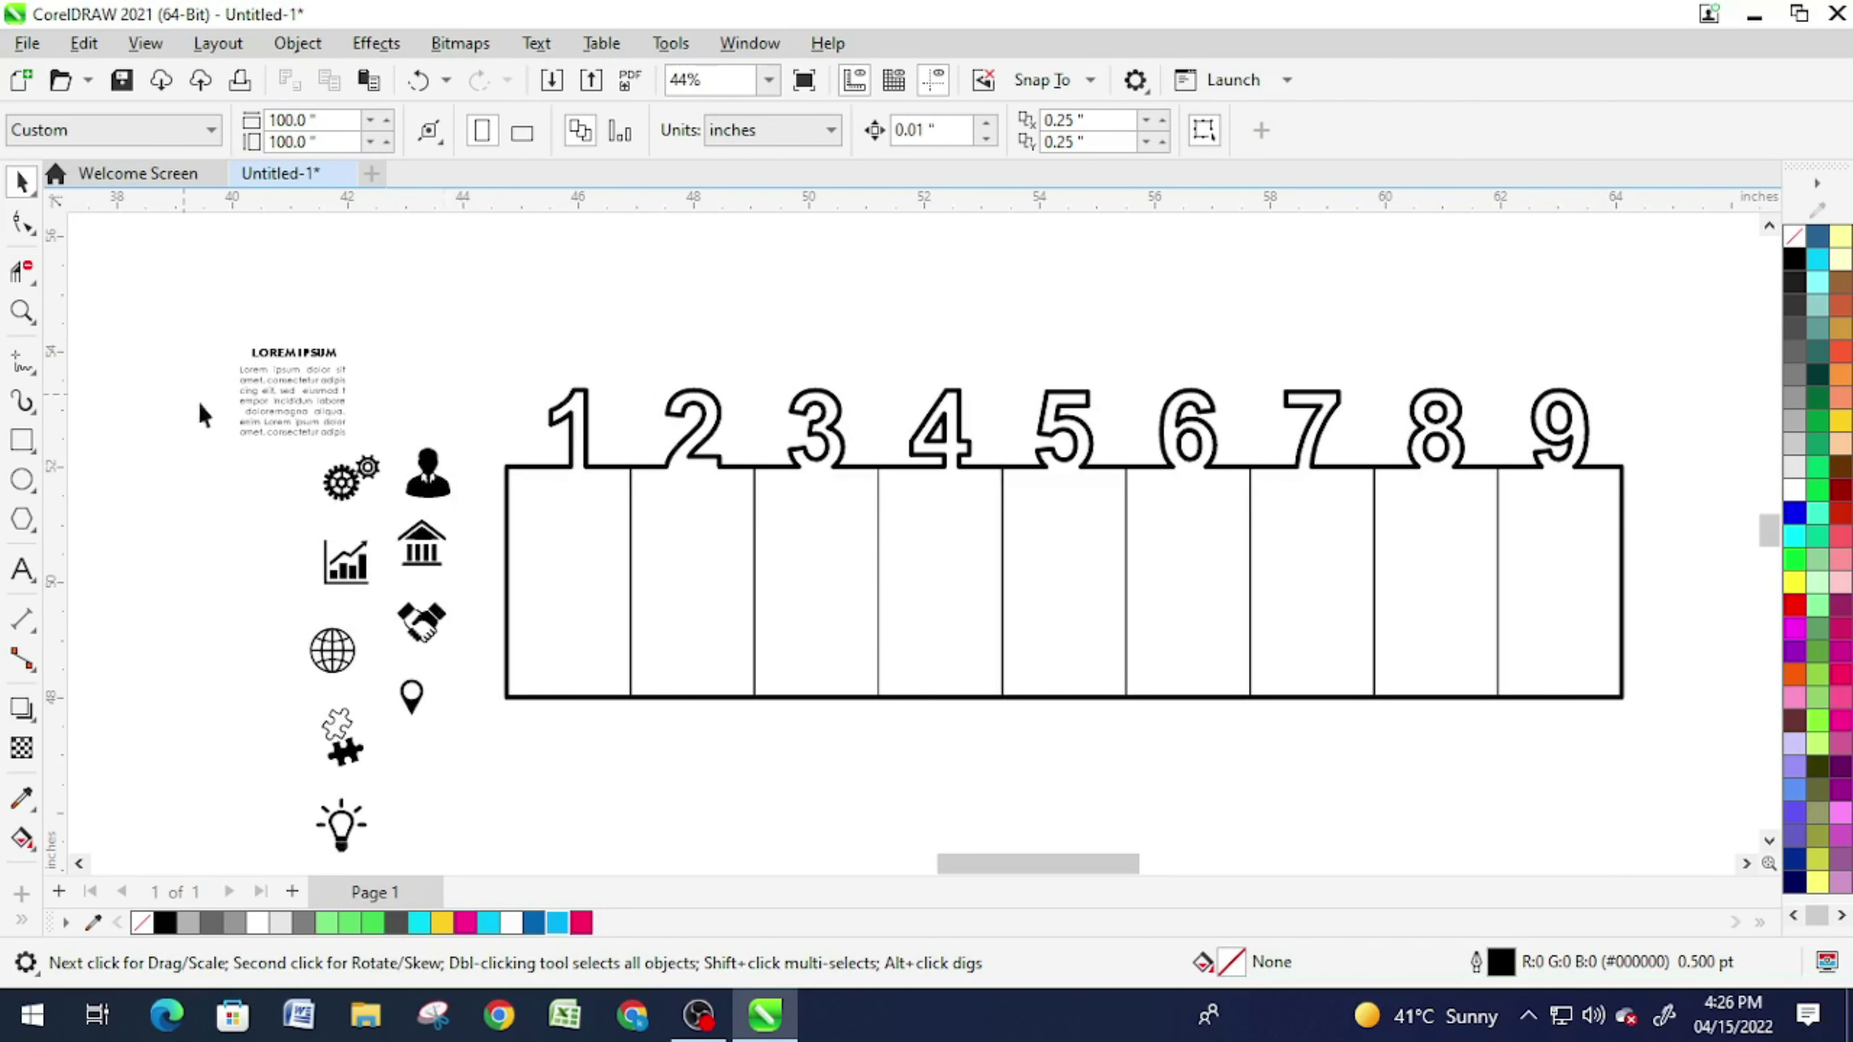
{"action": "left_click_drag", "start_coordinate": [301, 409], "coordinate": [570, 613]}
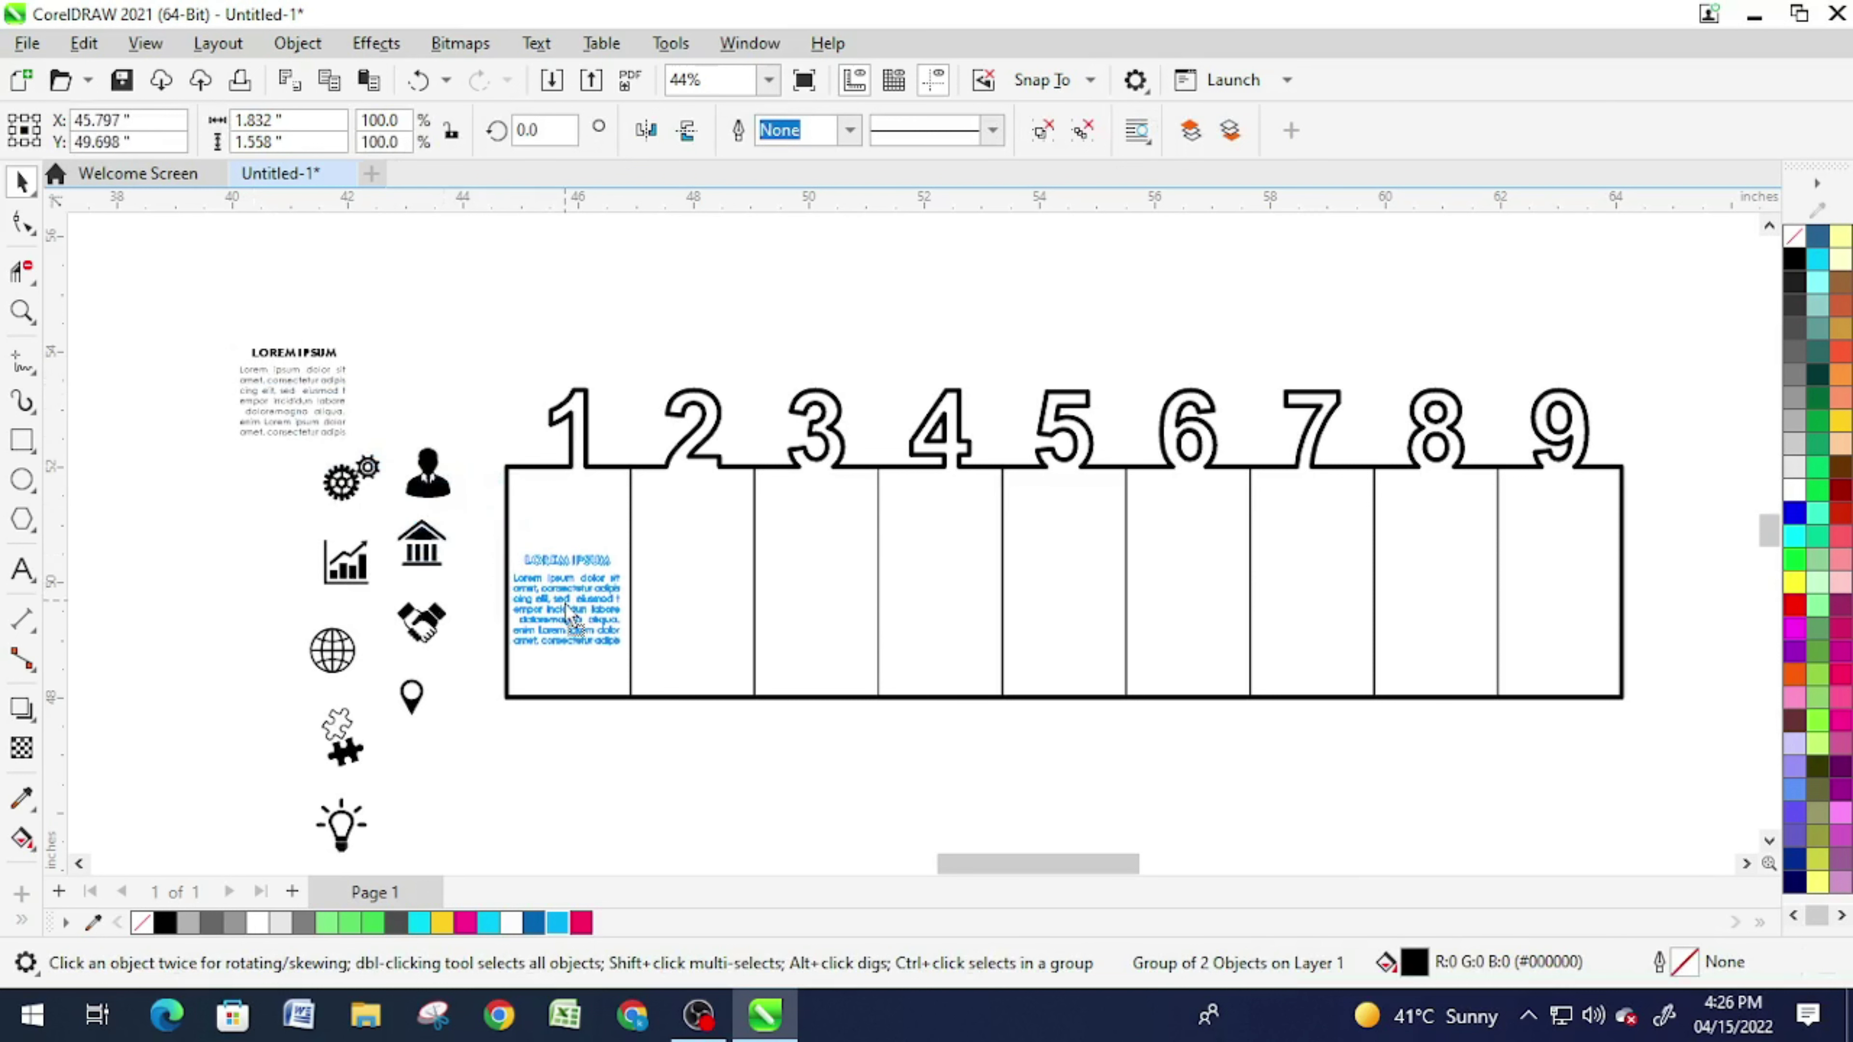
Step: Drop the LOREM IPSUM block into box 1, undoing a mistaken centring on the whole frame
{"action": "left_click_drag", "start_coordinate": [570, 614], "coordinate": [573, 633]}
{"action": "left_click", "coordinate": [563, 534], "text": "shift"}
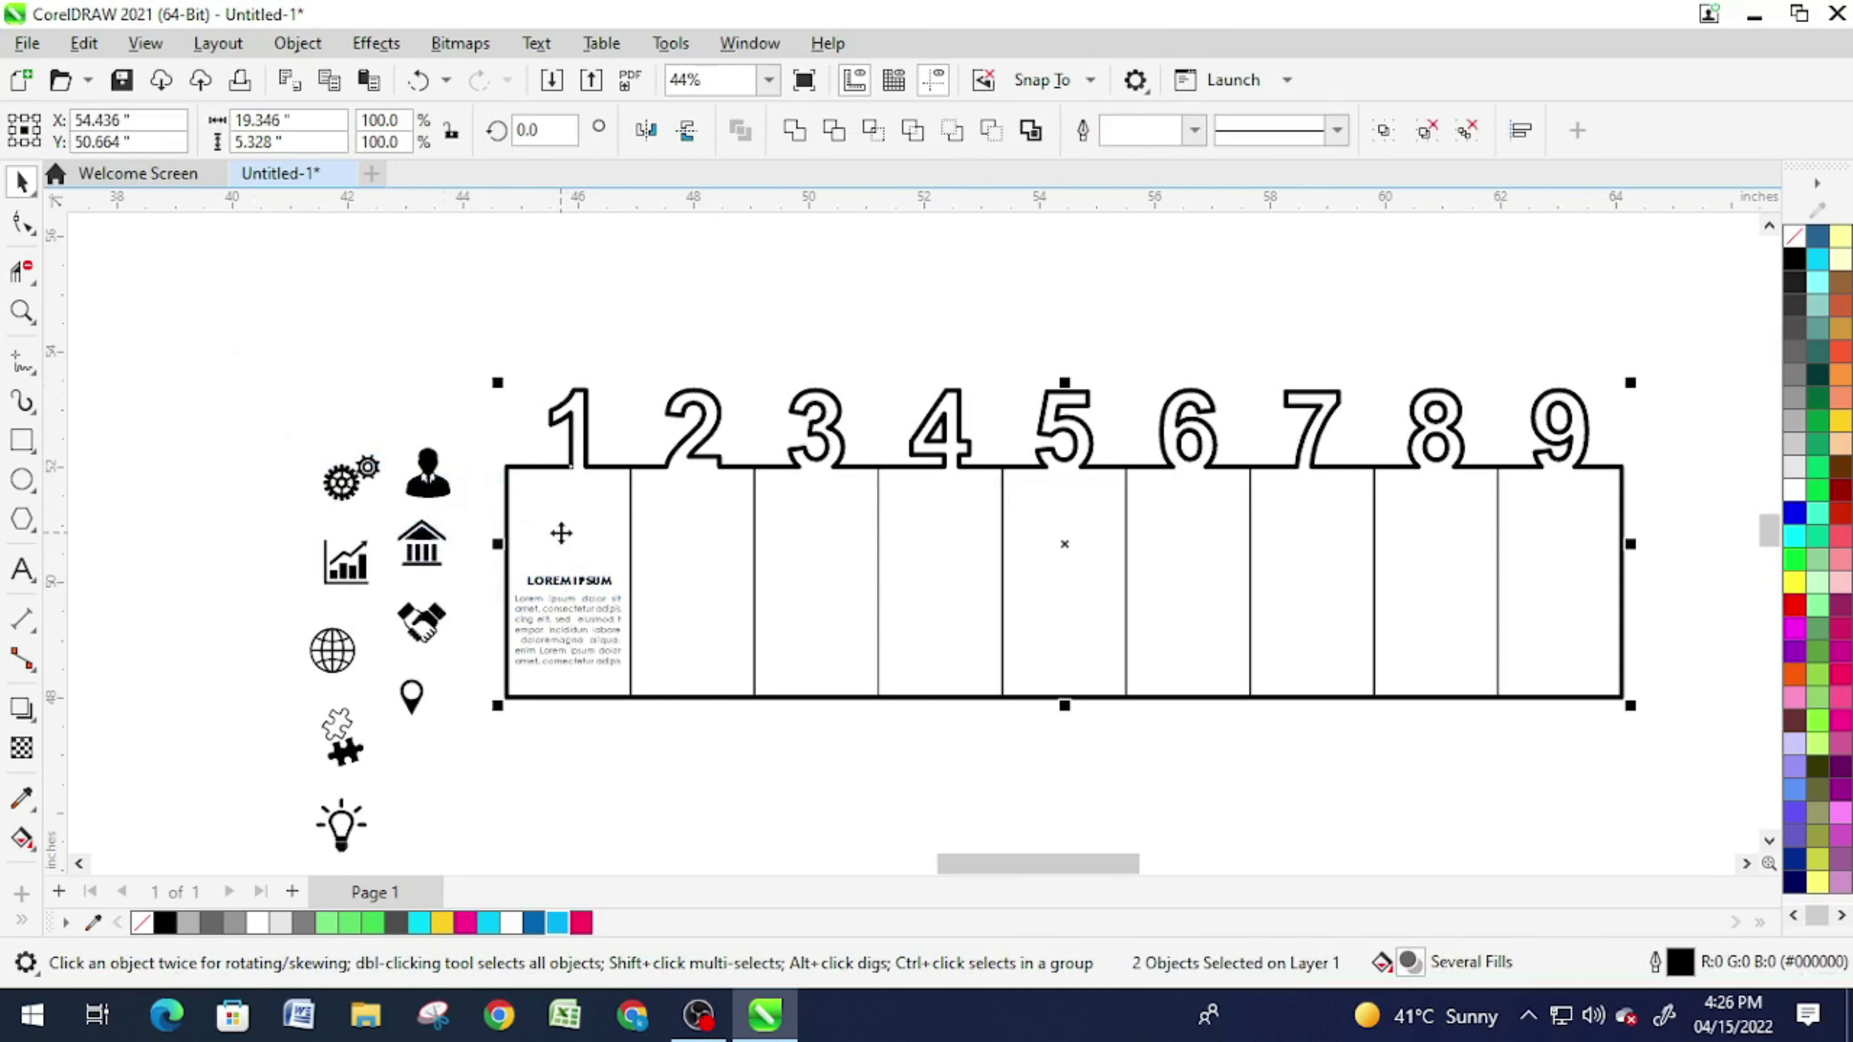
{"action": "key", "text": "c"}
{"action": "key", "text": "e"}
{"action": "key", "text": "ctrl+z"}
{"action": "key", "text": "ctrl+z"}
Step: Centre the text block on box 1 and right-drag a copy into box 2
{"action": "left_click", "coordinate": [579, 547]}
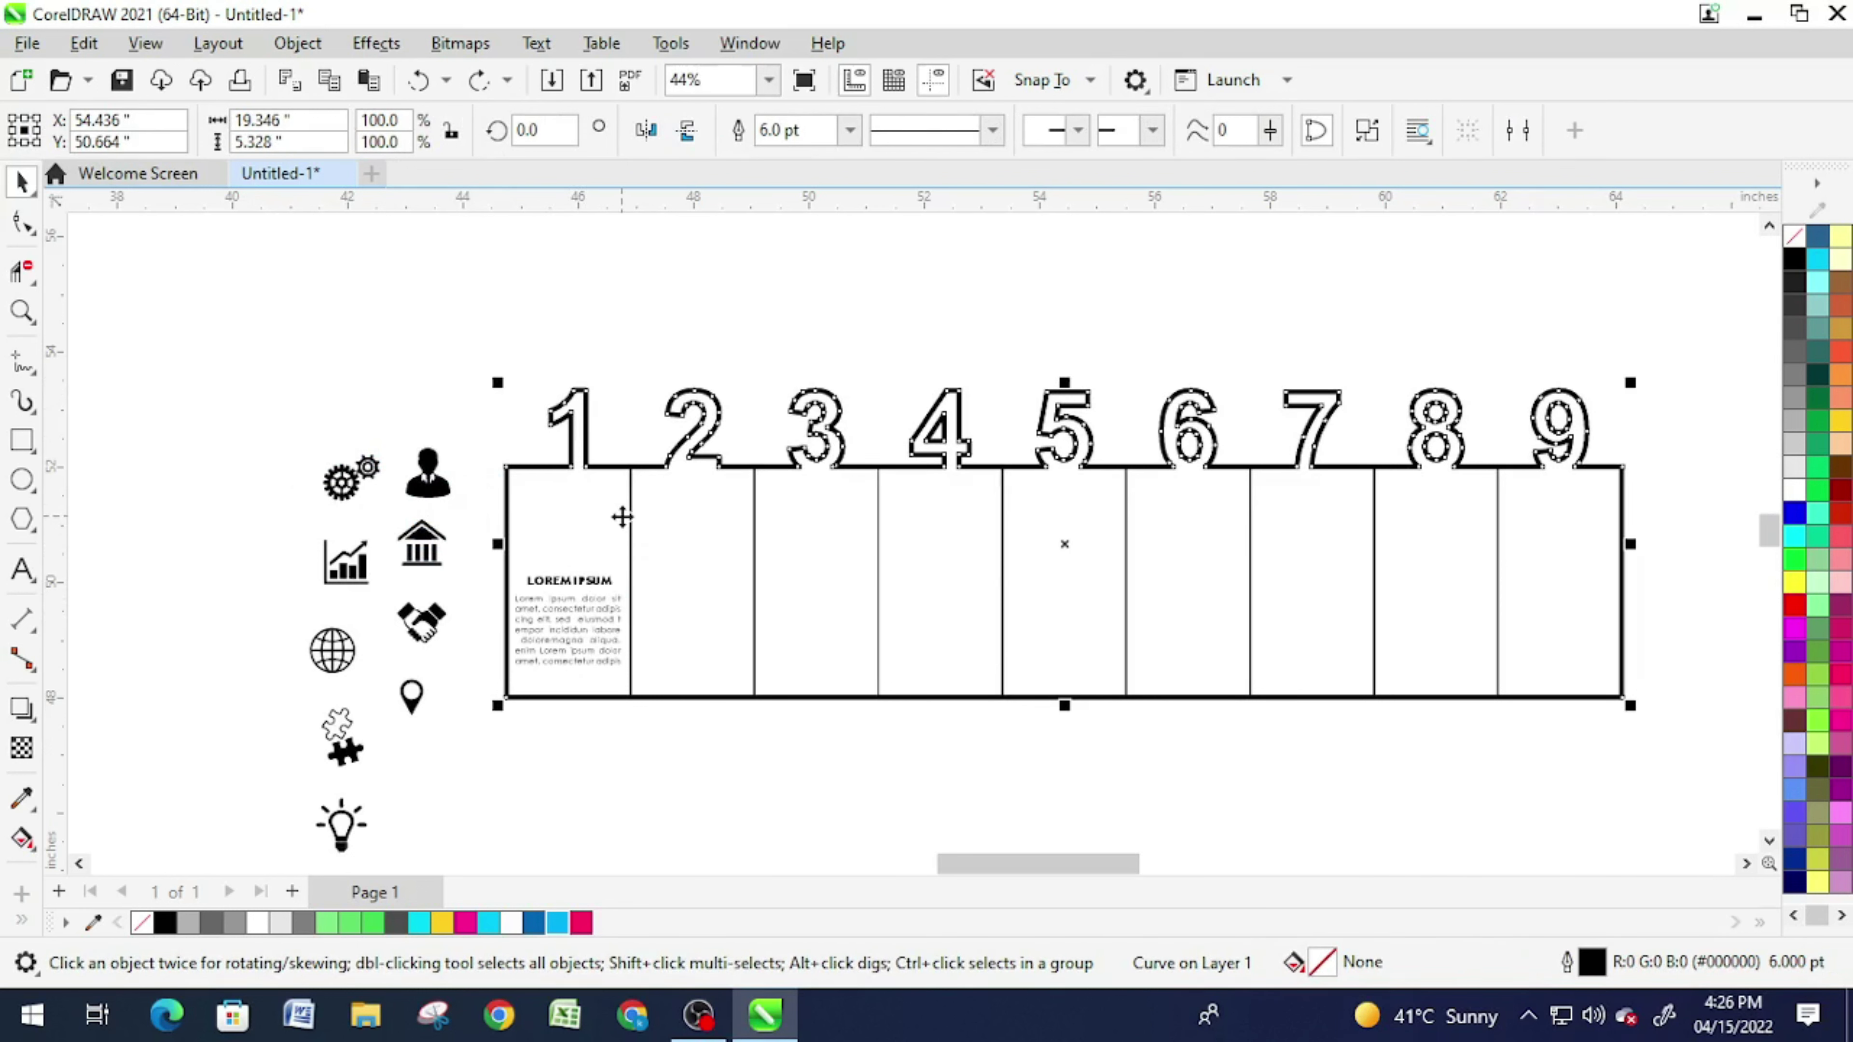
{"action": "left_click", "coordinate": [597, 517]}
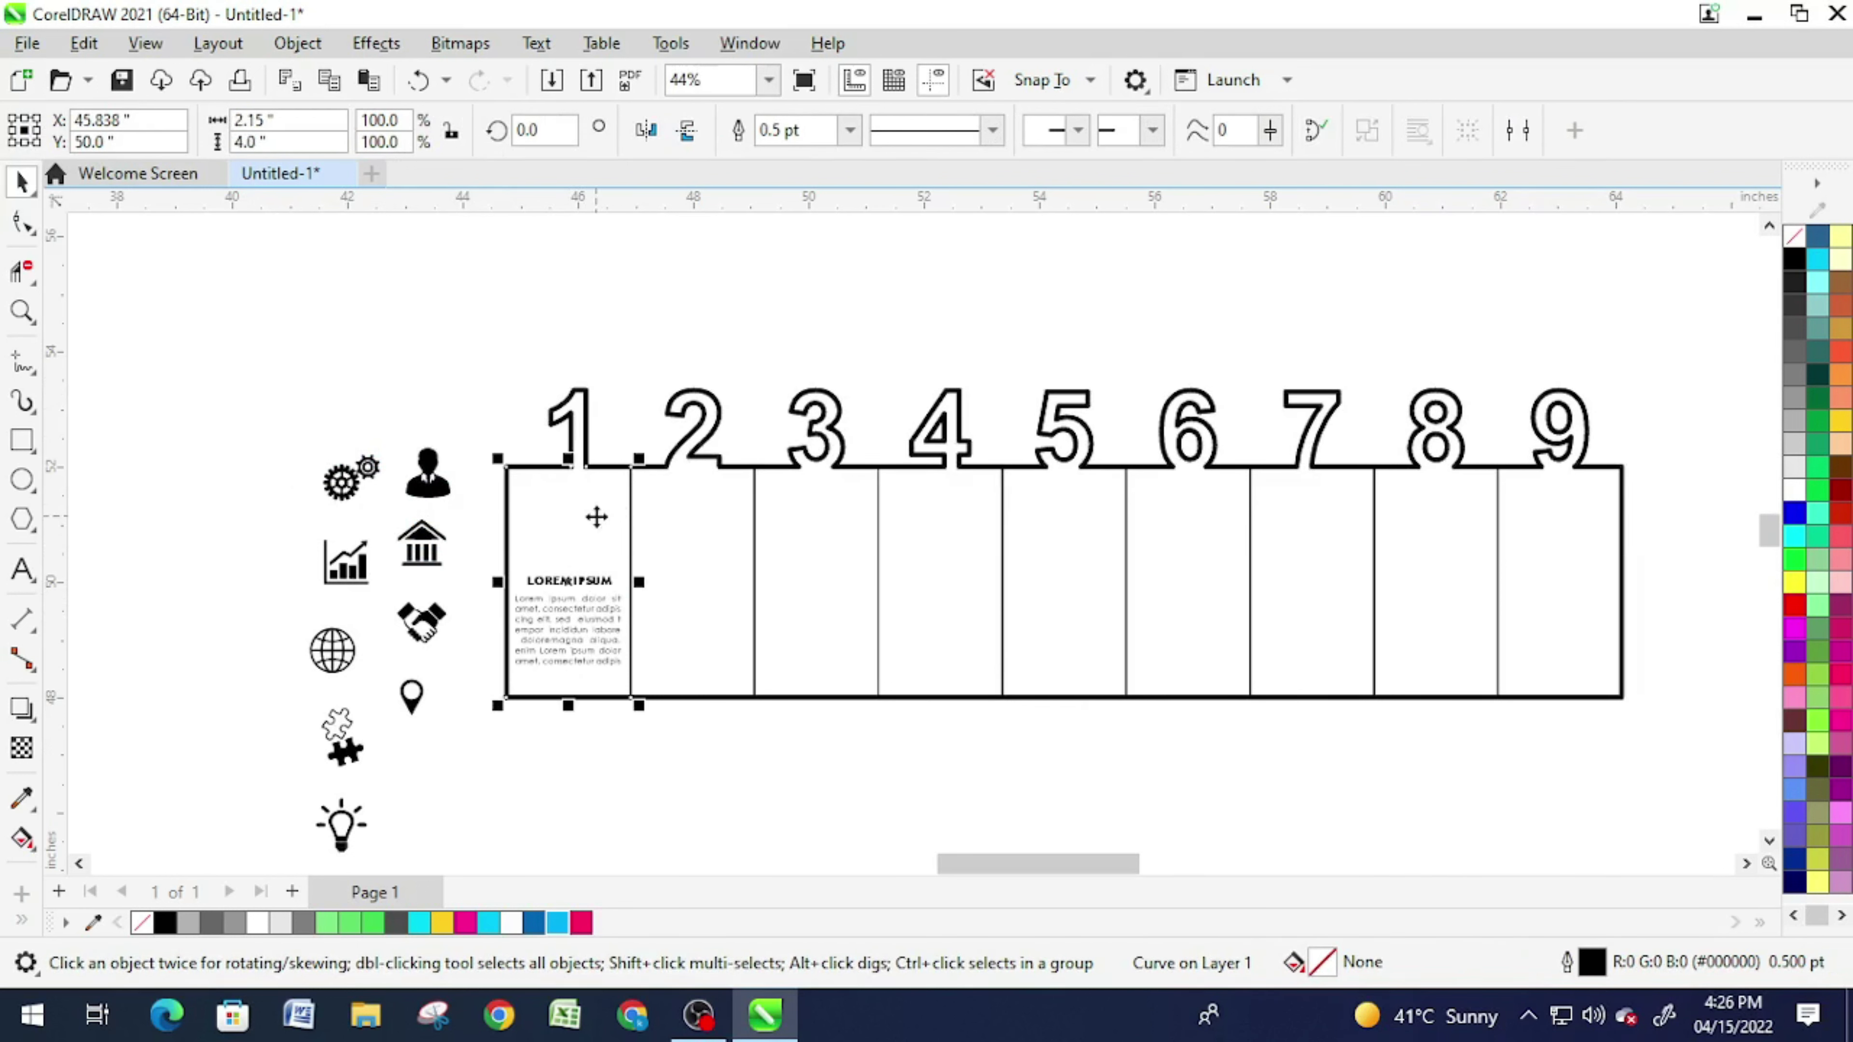
{"action": "left_click", "coordinate": [570, 645], "text": "shift"}
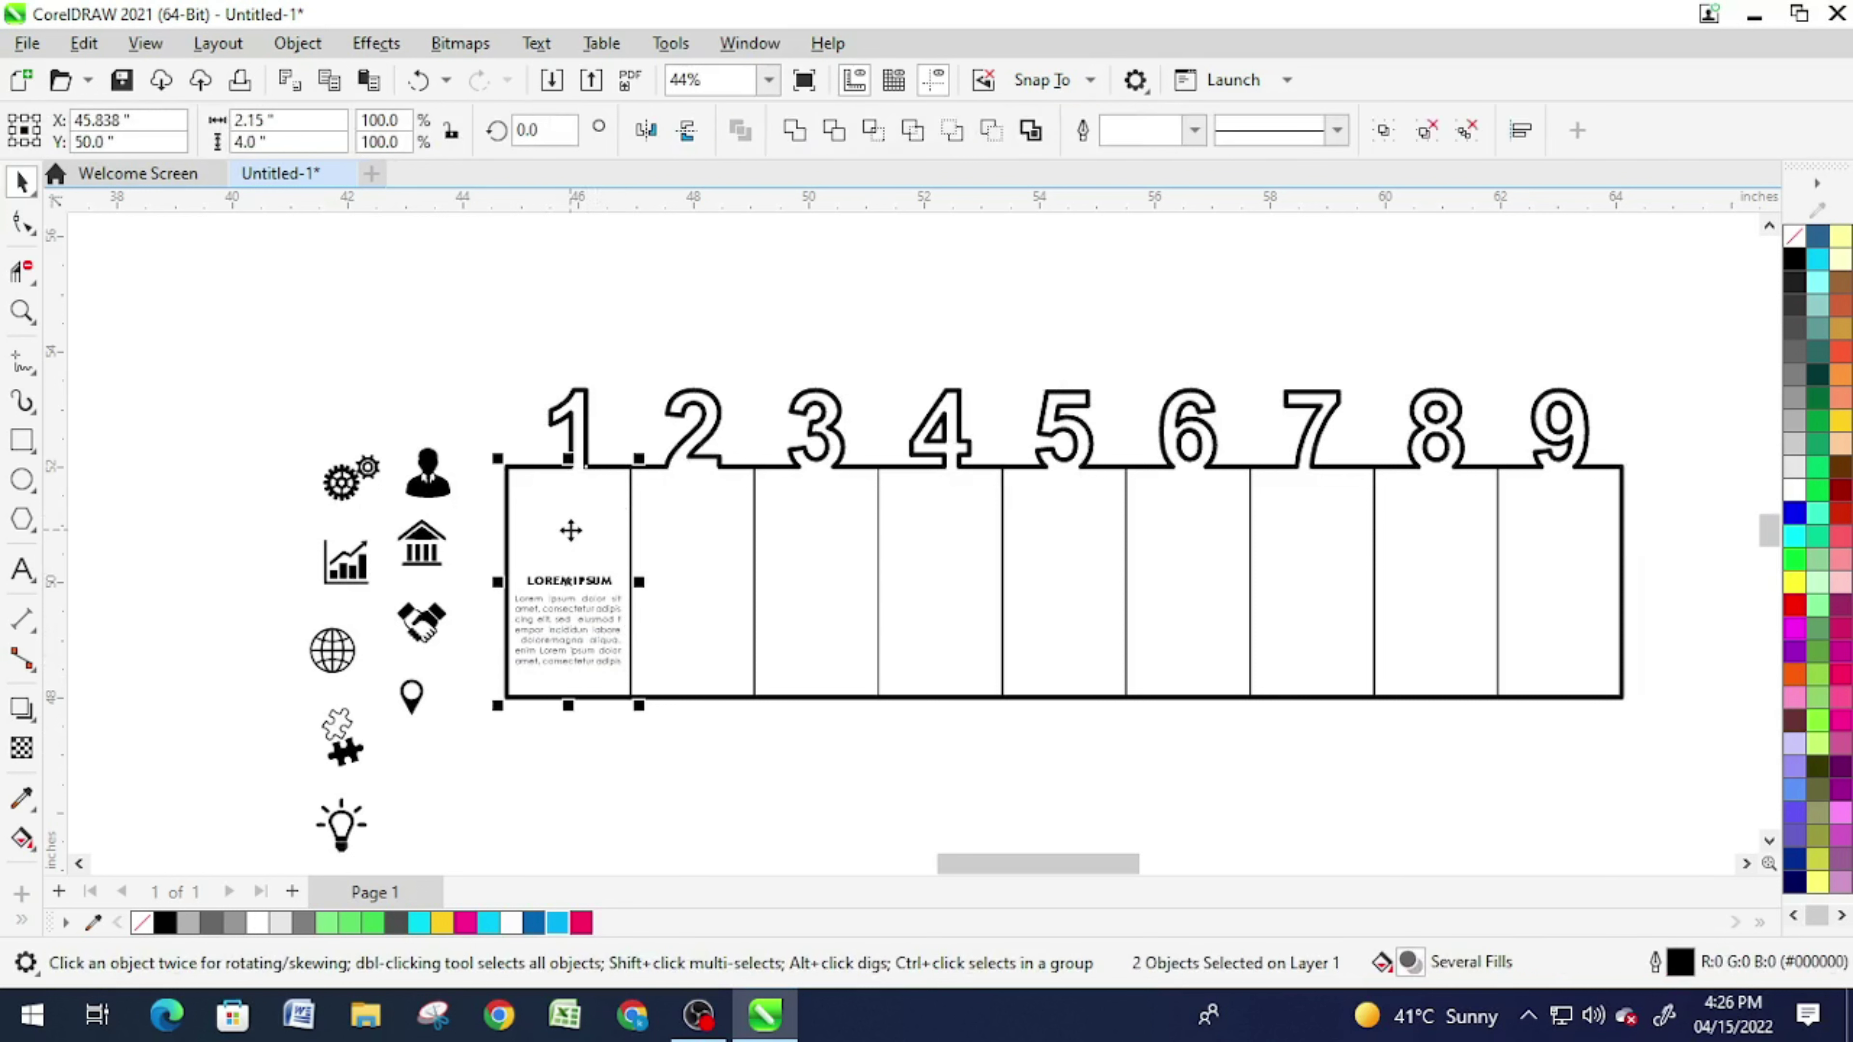
{"action": "left_click", "coordinate": [579, 736]}
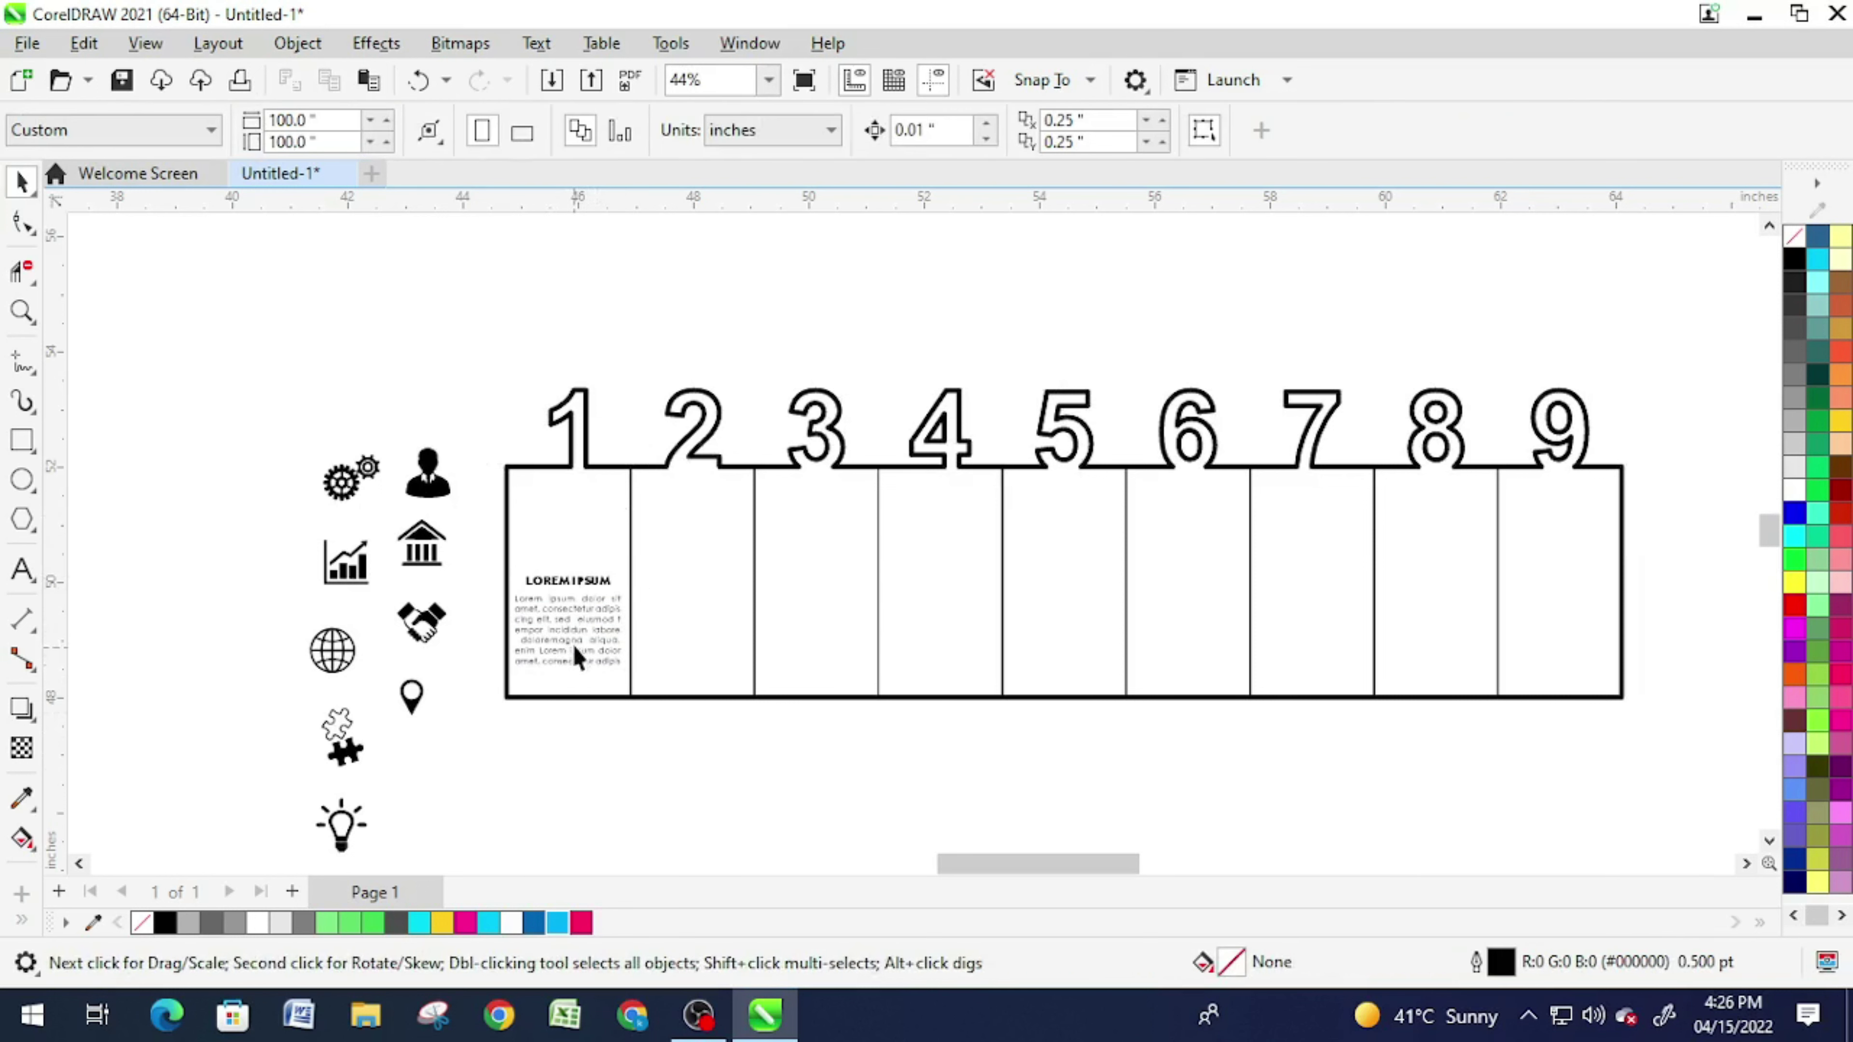
{"action": "left_click_drag", "start_coordinate": [579, 654], "coordinate": [815, 624]}
Step: Copy the text block into the following boxes, repeating with Ctrl+R
{"action": "left_click", "coordinate": [691, 744]}
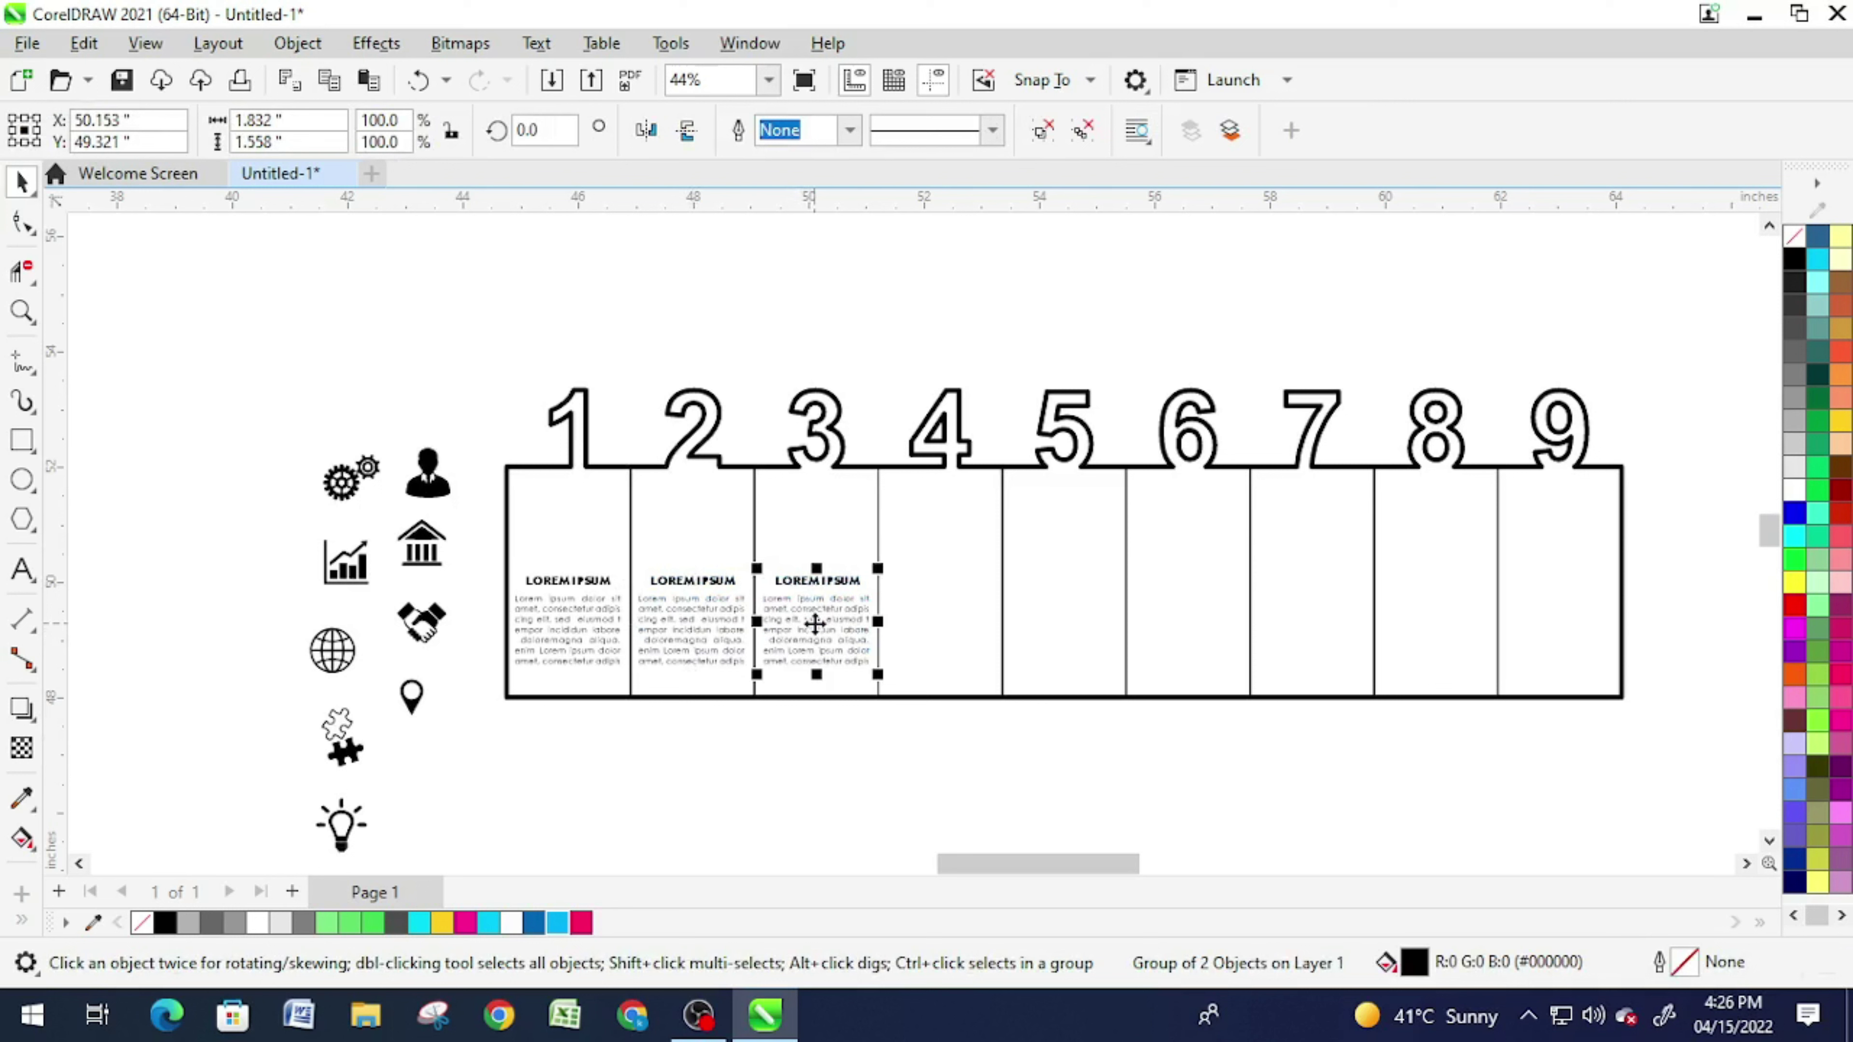
{"action": "key", "text": "ctrl+r"}
{"action": "key", "text": "ctrl+r"}
{"action": "key", "text": "ctrl+r"}
{"action": "key", "text": "ctrl+r"}
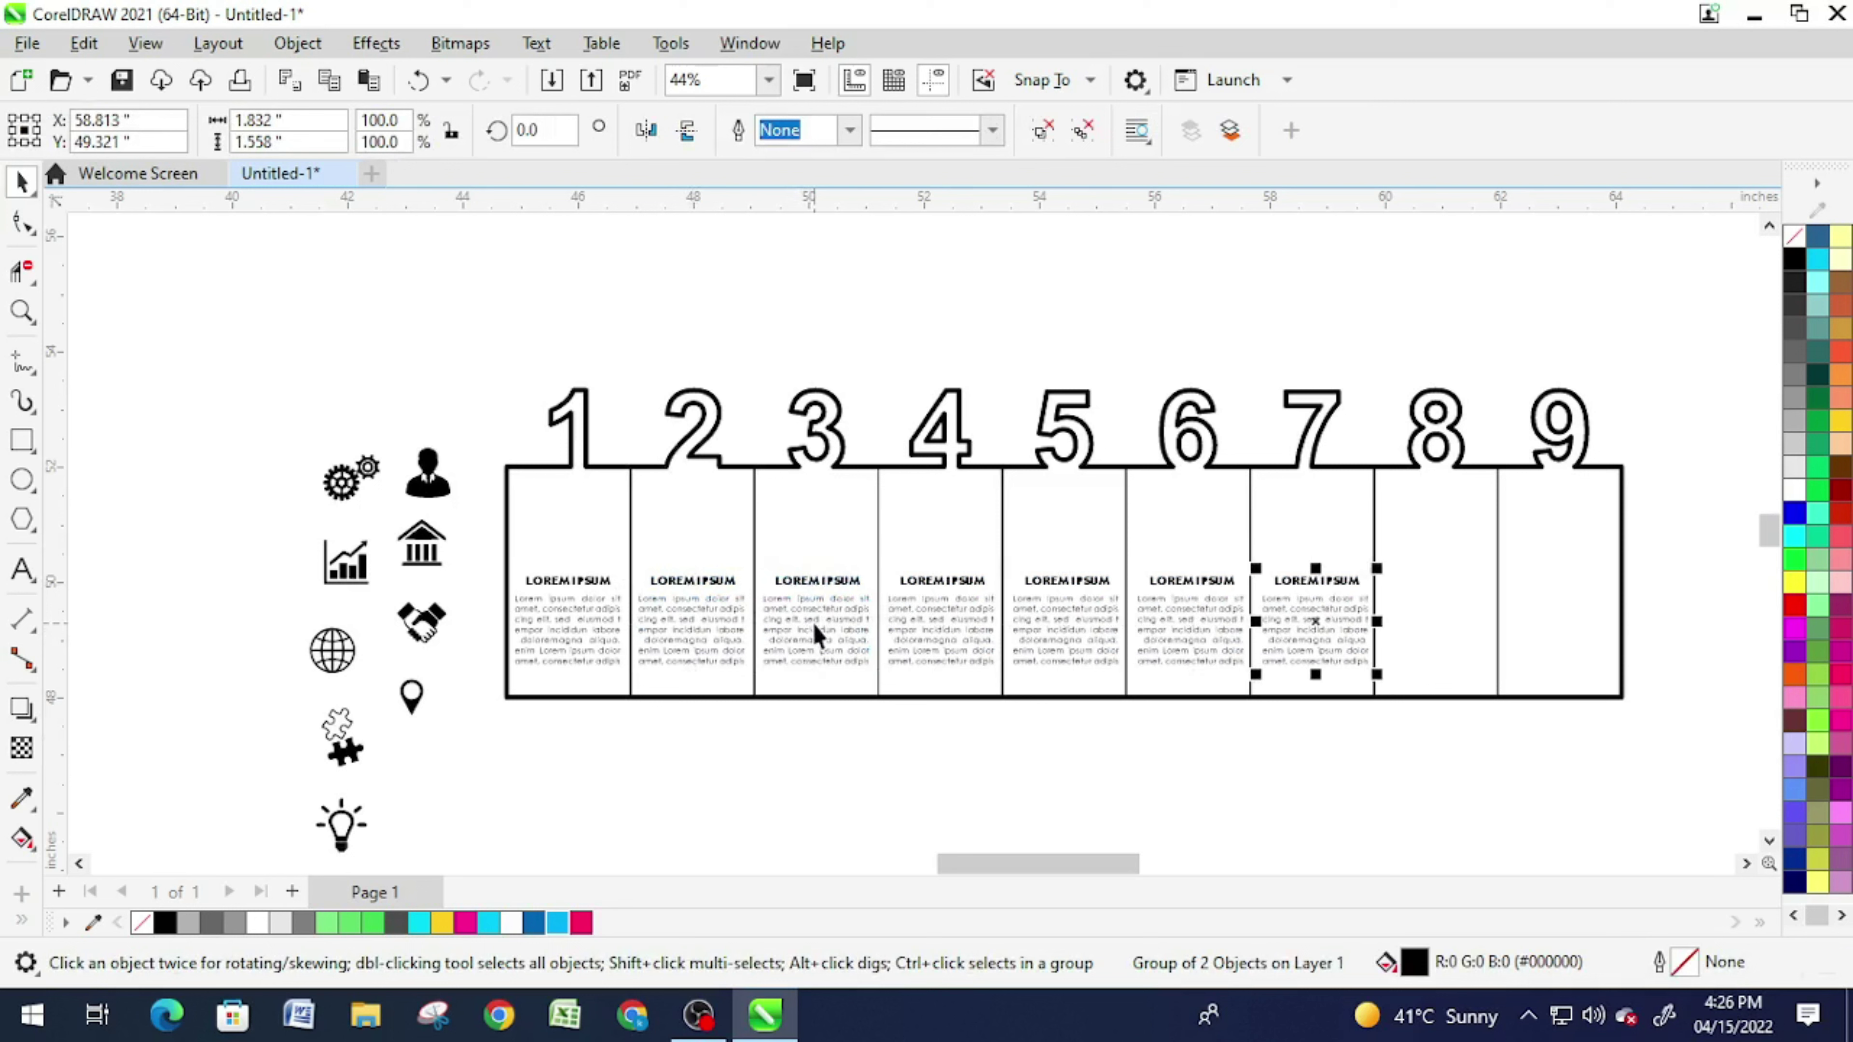
{"action": "key", "text": "ctrl+r"}
{"action": "key", "text": "ctrl+r"}
Step: Centre the LOREM IPSUM blocks in boxes 3 through 6
{"action": "left_click", "coordinate": [824, 699]}
{"action": "left_click", "coordinate": [785, 530], "text": "shift"}
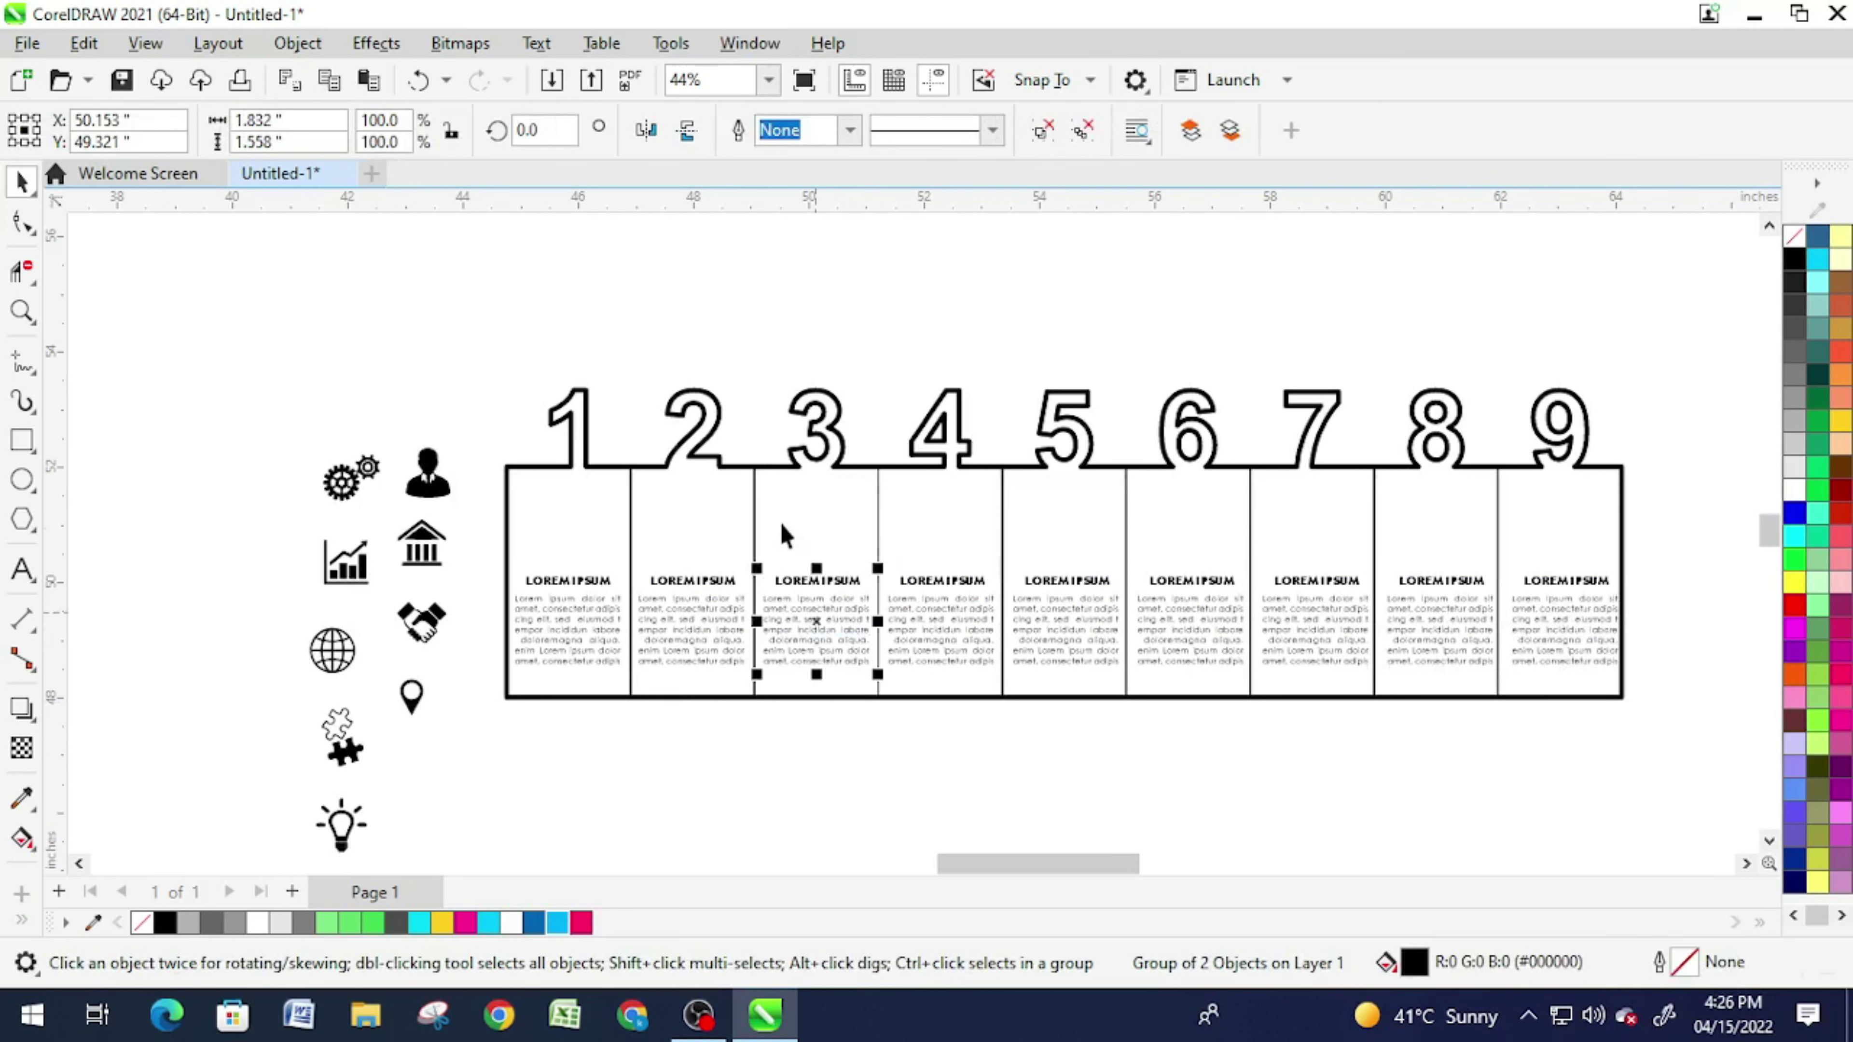
{"action": "left_click", "coordinate": [912, 606]}
{"action": "left_click", "coordinate": [927, 540], "text": "shift"}
{"action": "left_click", "coordinate": [1067, 616]}
{"action": "left_click", "coordinate": [1067, 525], "text": "shift"}
{"action": "key", "text": "c"}
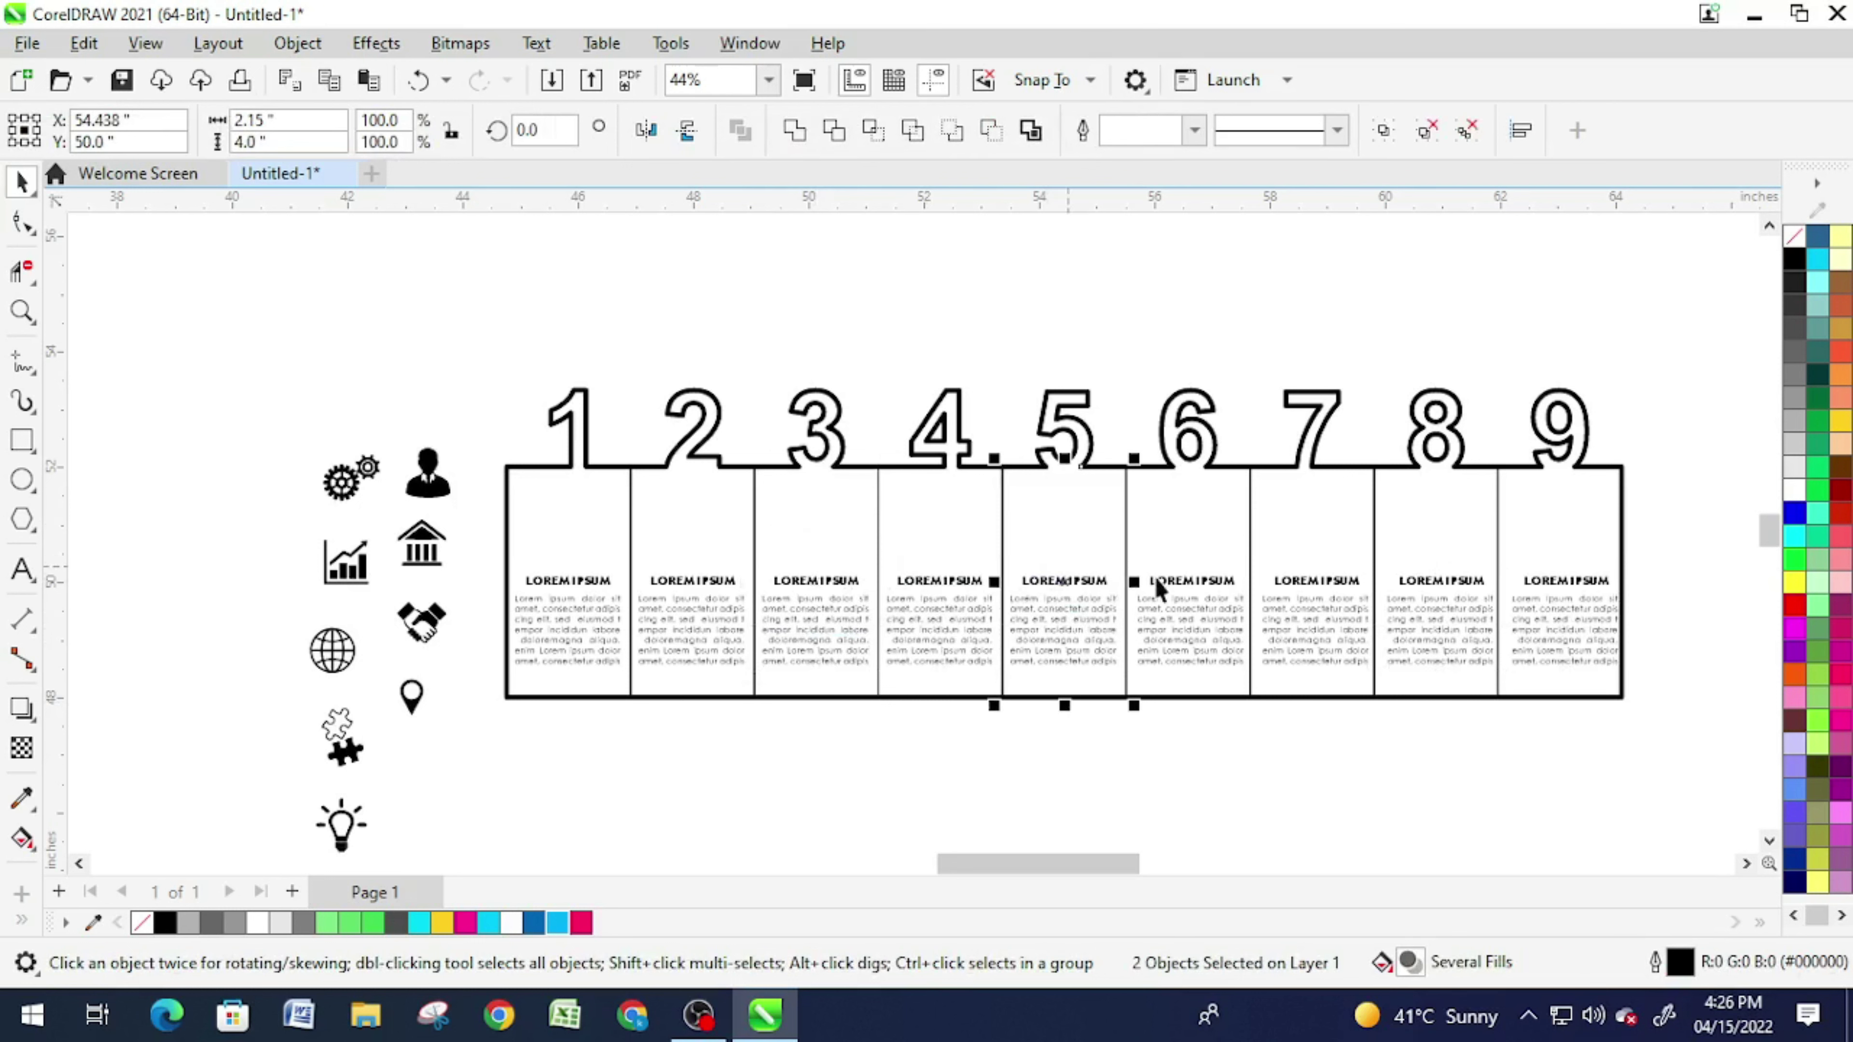
{"action": "left_click", "coordinate": [1192, 605]}
{"action": "left_click", "coordinate": [1189, 525], "text": "shift"}
{"action": "key", "text": "c"}
Step: Centre the LOREM IPSUM blocks in boxes 7, 8 and 9
{"action": "left_click", "coordinate": [1306, 620]}
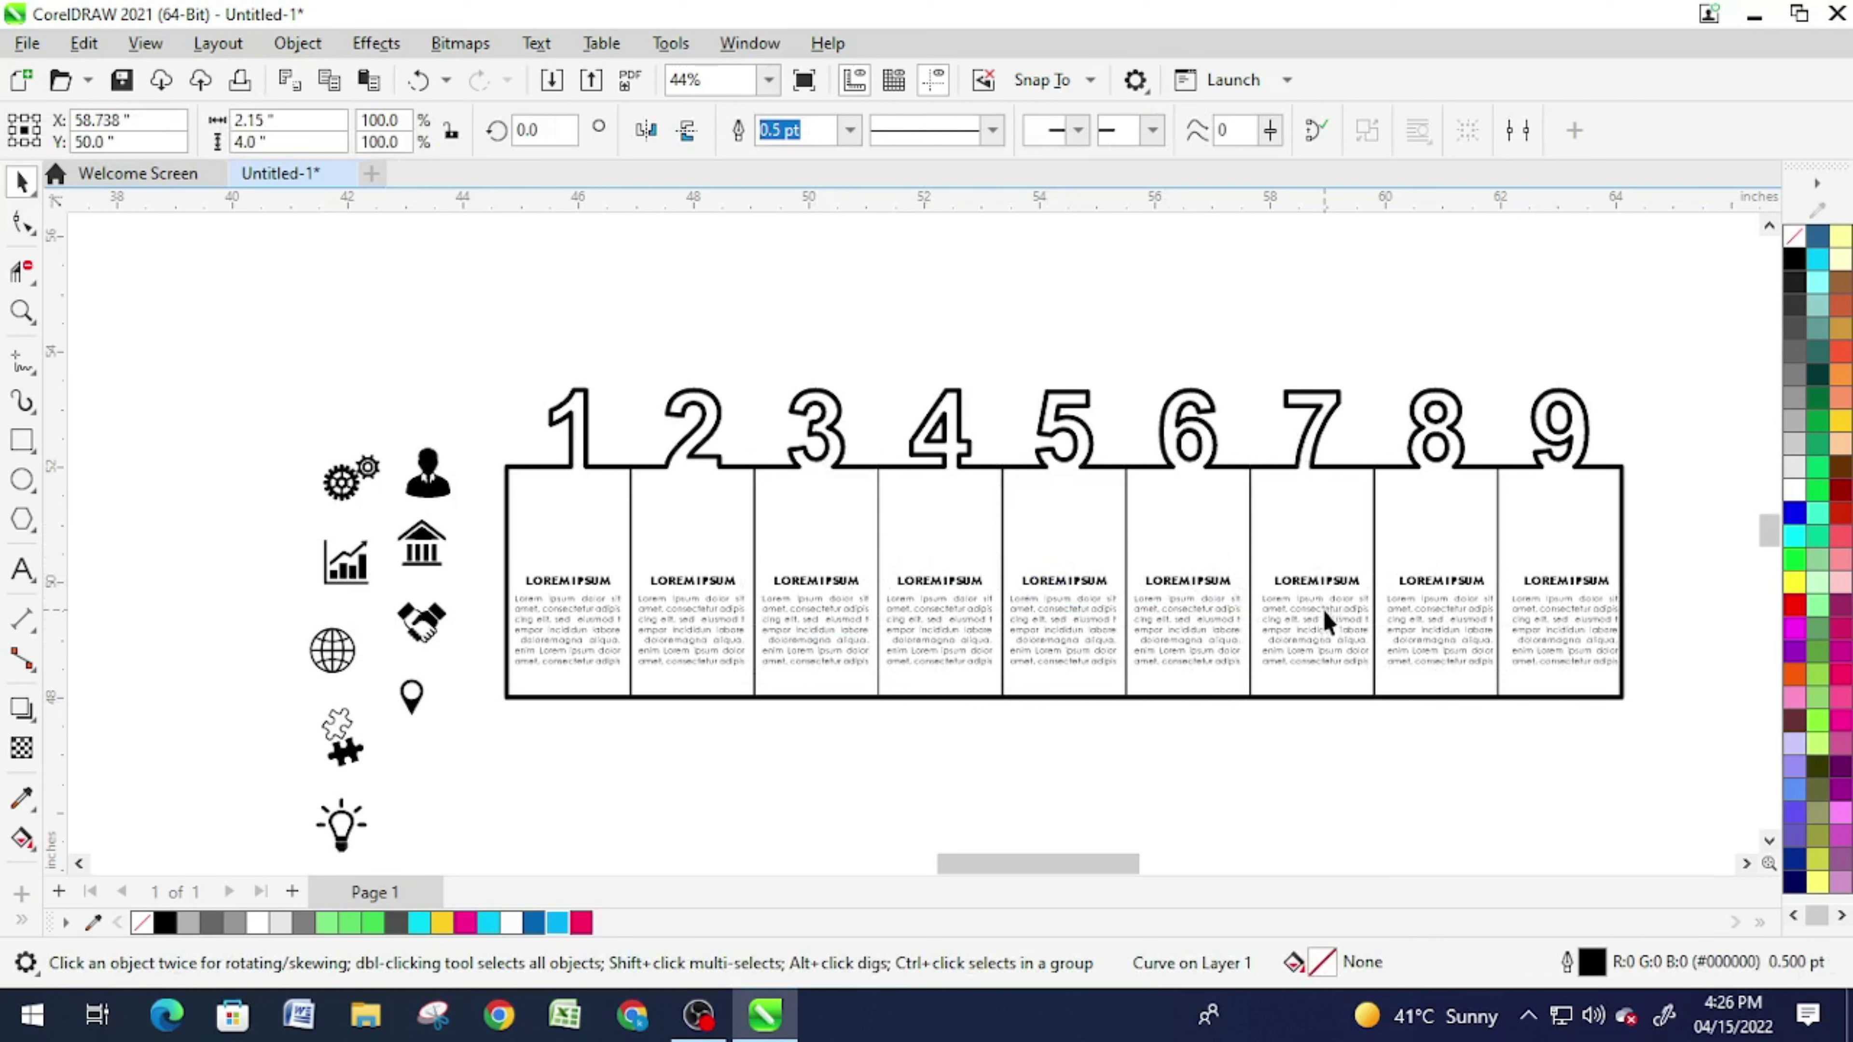
{"action": "left_click", "coordinate": [1299, 538]}
{"action": "left_click", "coordinate": [1375, 605], "text": "shift"}
{"action": "key", "text": "c"}
{"action": "left_click", "coordinate": [1429, 576]}
{"action": "left_click", "coordinate": [1498, 609], "text": "shift"}
{"action": "key", "text": "c"}
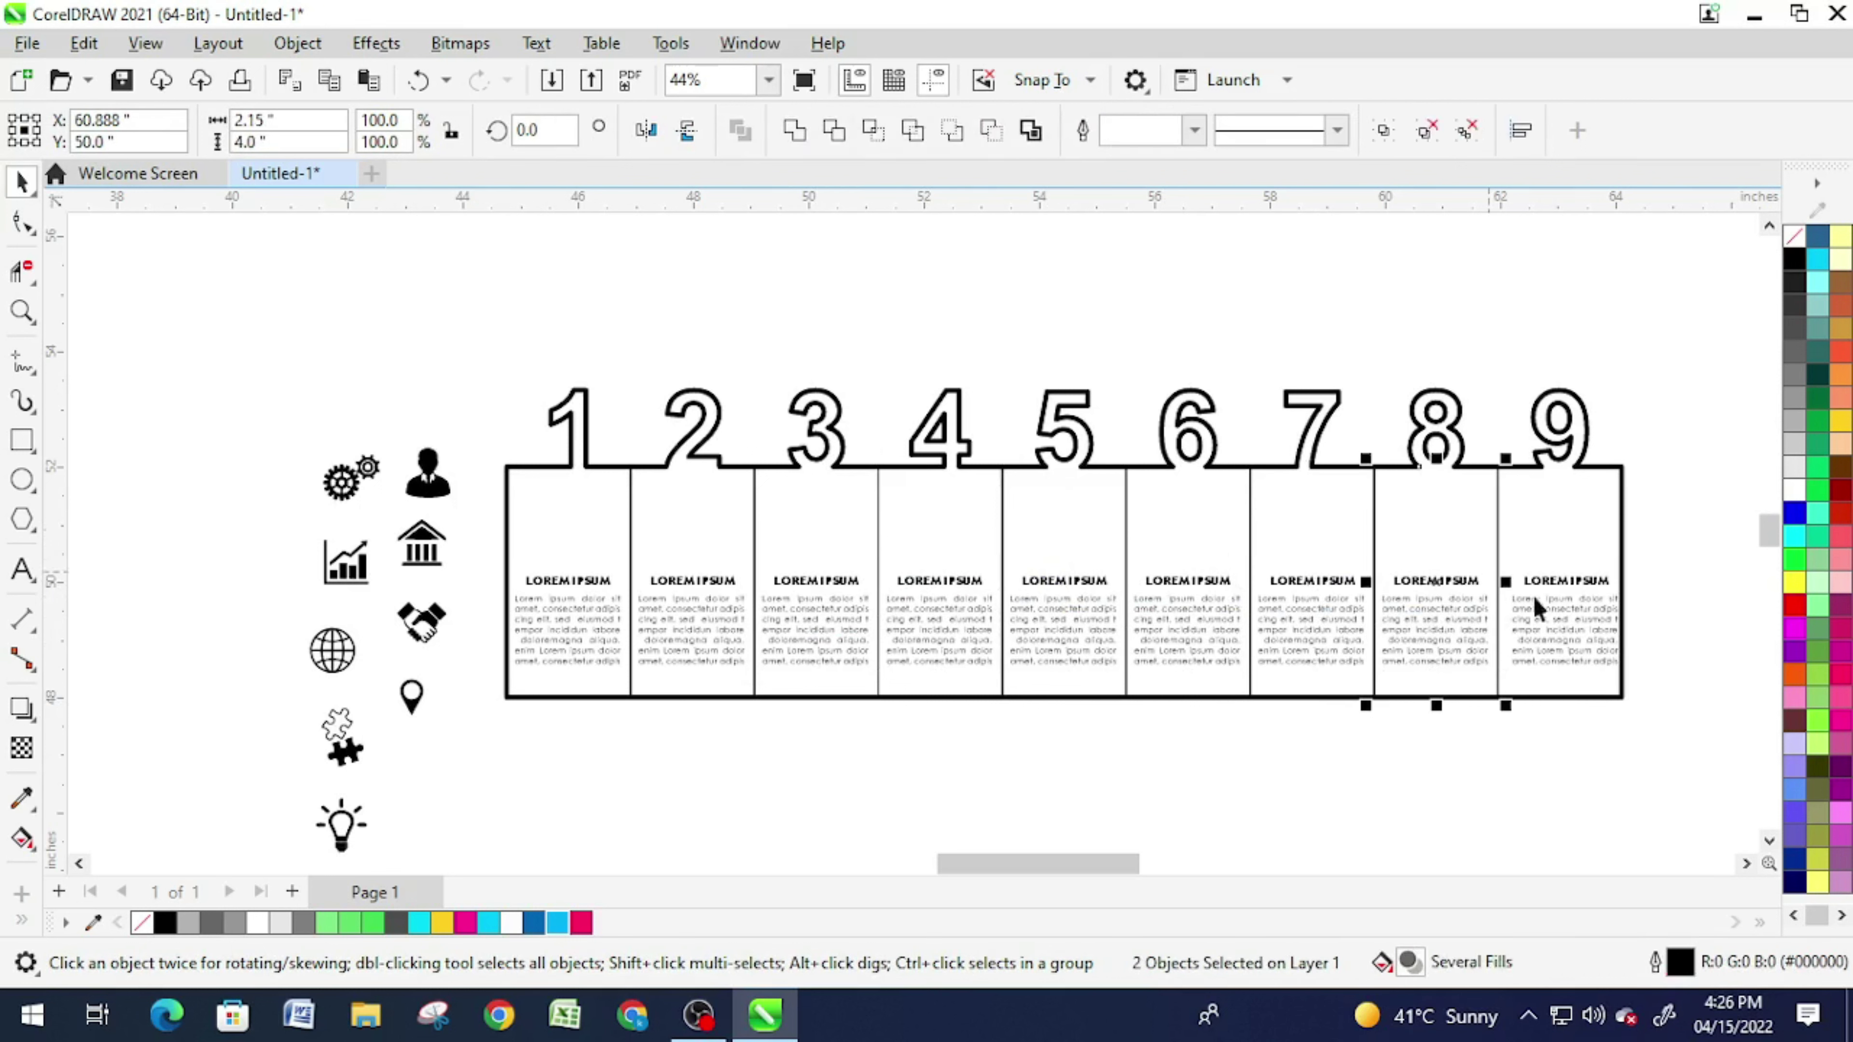
{"action": "left_click", "coordinate": [1561, 613]}
{"action": "left_click", "coordinate": [1562, 535], "text": "shift"}
{"action": "left_click", "coordinate": [941, 756]}
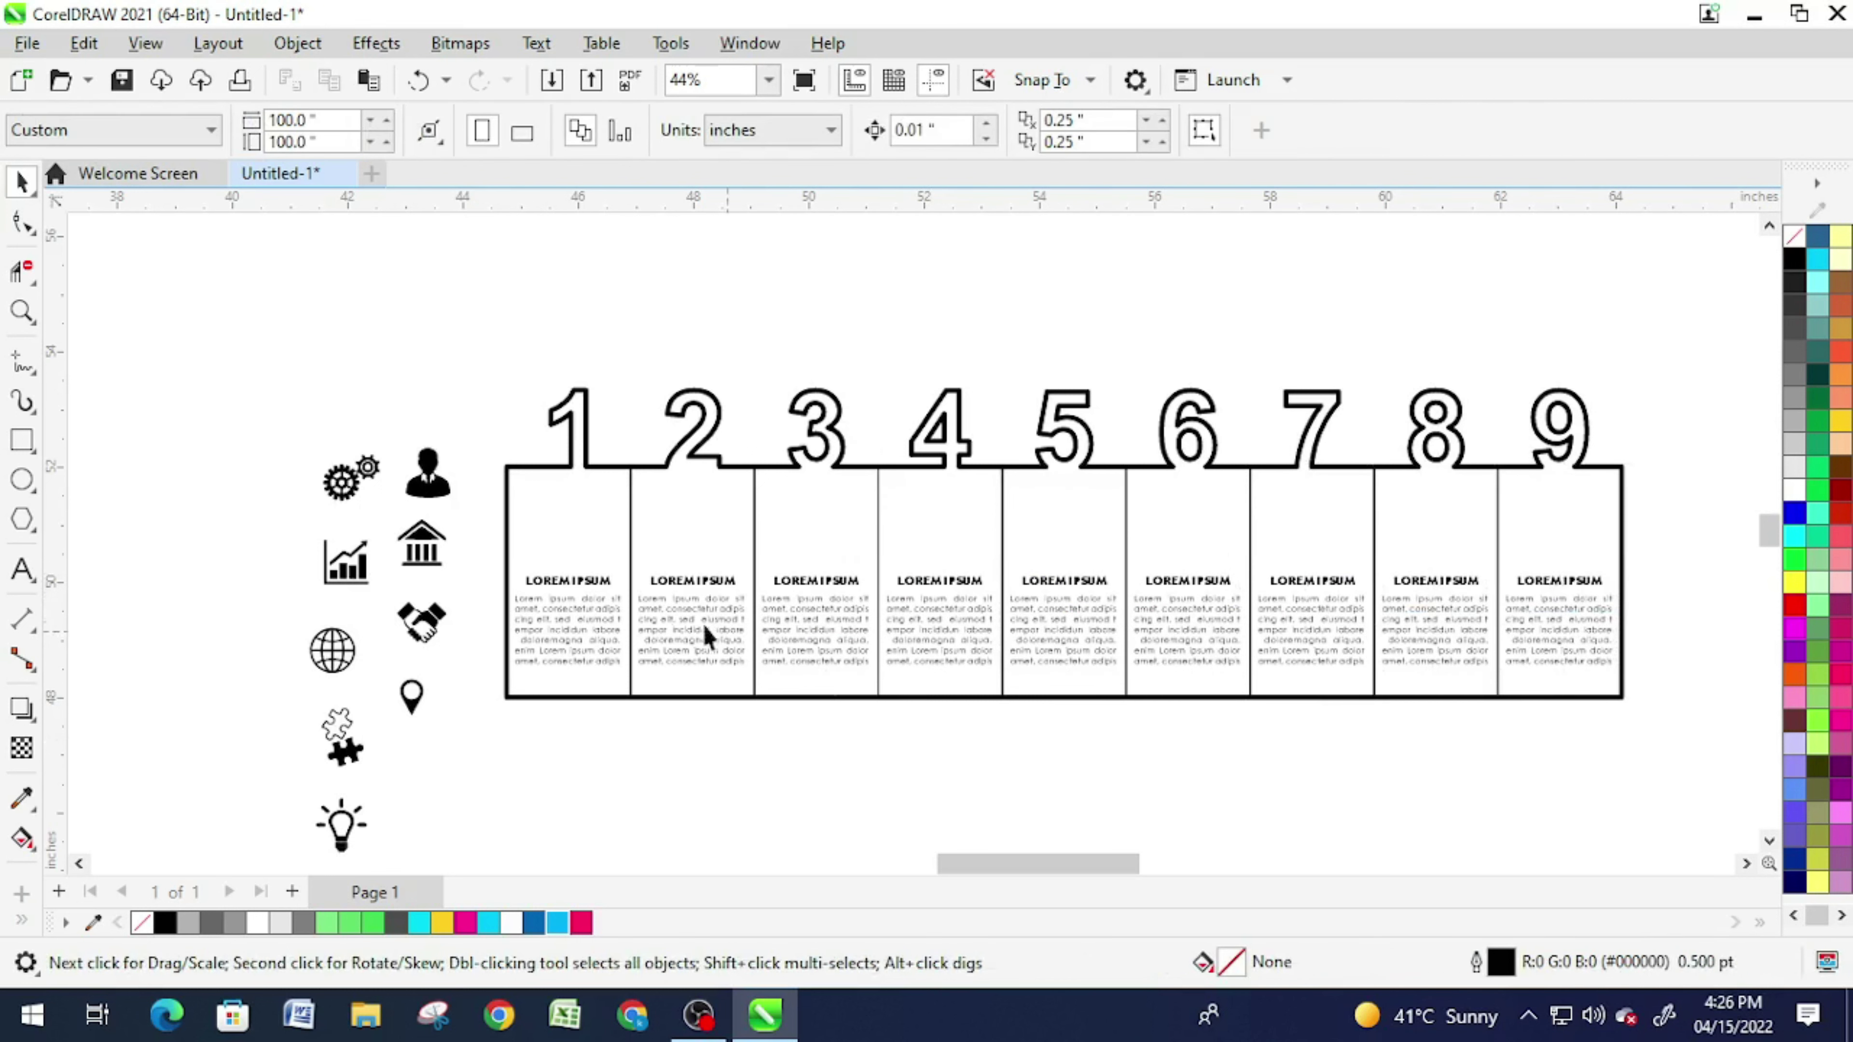
Step: Nudge the nine LOREM IPSUM blocks down two steps with the Down arrow
{"action": "left_click_drag", "start_coordinate": [978, 722], "coordinate": [1642, 727]}
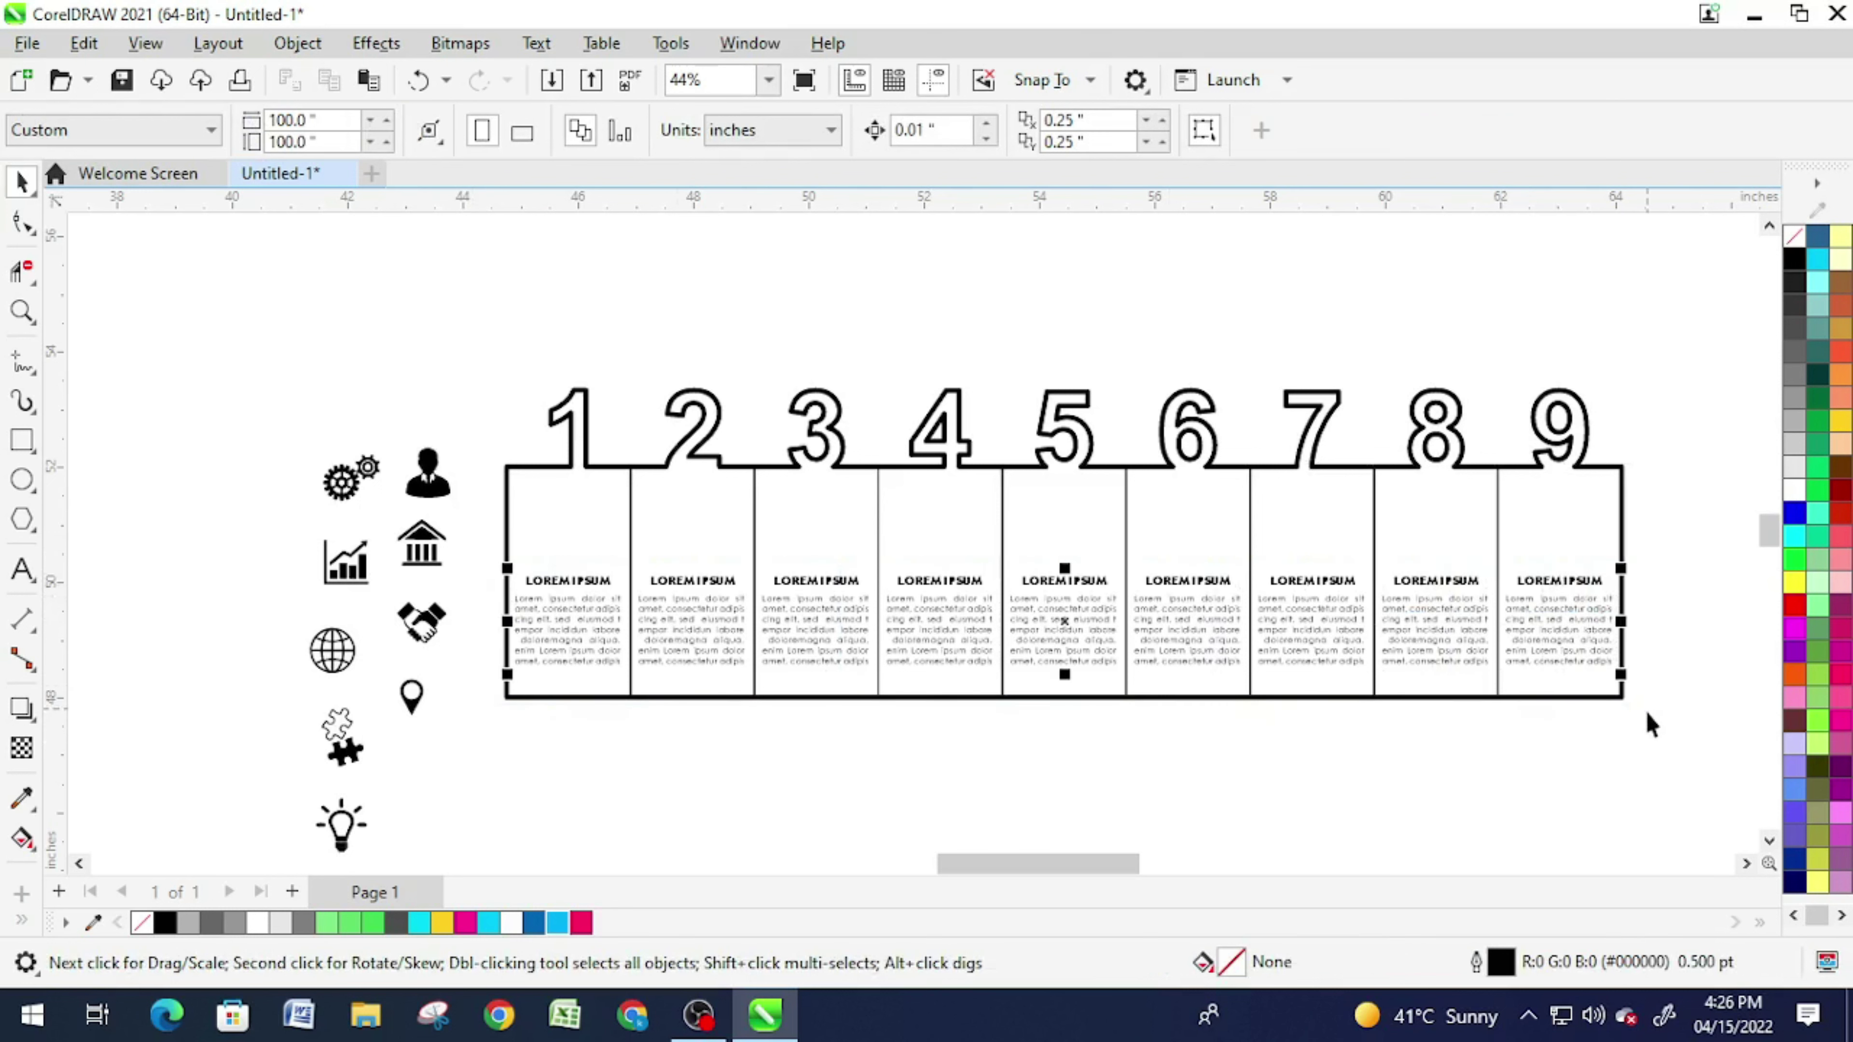
{"action": "key", "text": "Down"}
{"action": "key", "text": "Down"}
{"action": "key", "text": "Down"}
{"action": "key", "text": "Down"}
{"action": "key", "text": "Down"}
{"action": "key", "text": "Down"}
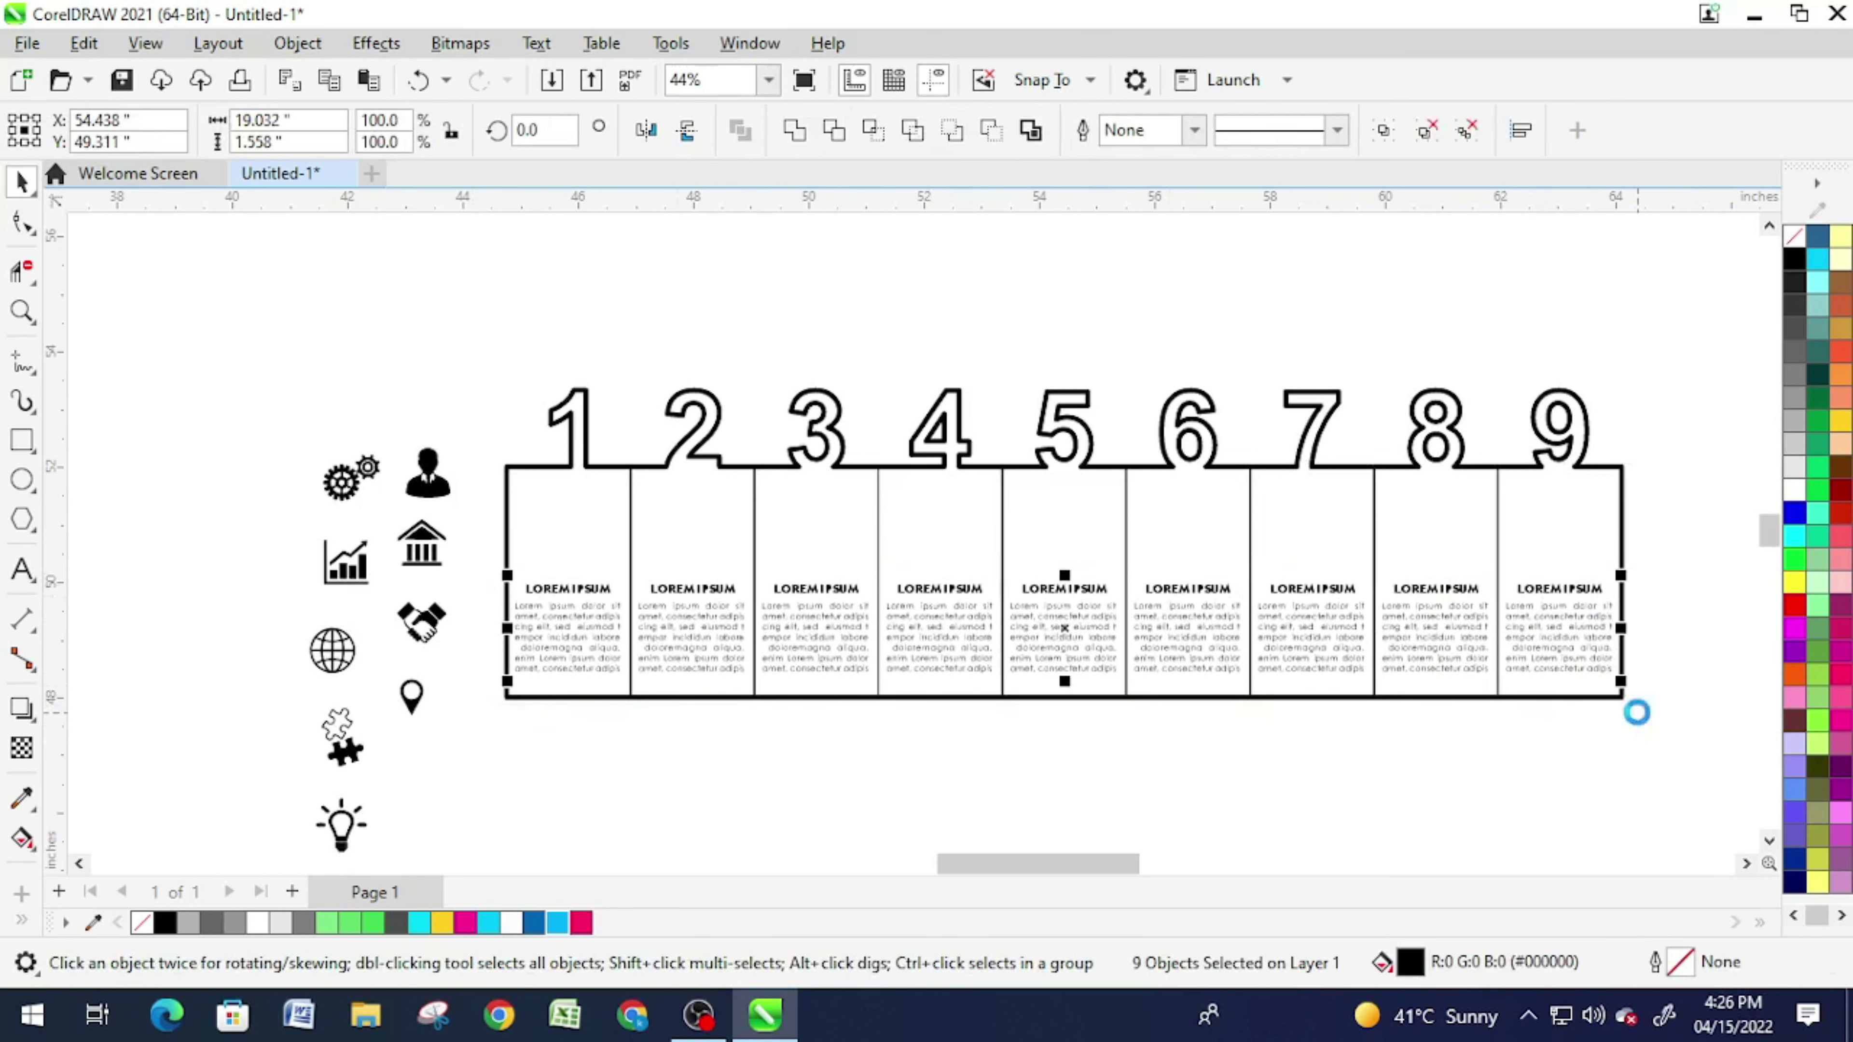
{"action": "key", "text": "Down"}
{"action": "key", "text": "Down"}
{"action": "key", "text": "Down"}
{"action": "key", "text": "Down"}
{"action": "key", "text": "Down"}
{"action": "key", "text": "Down"}
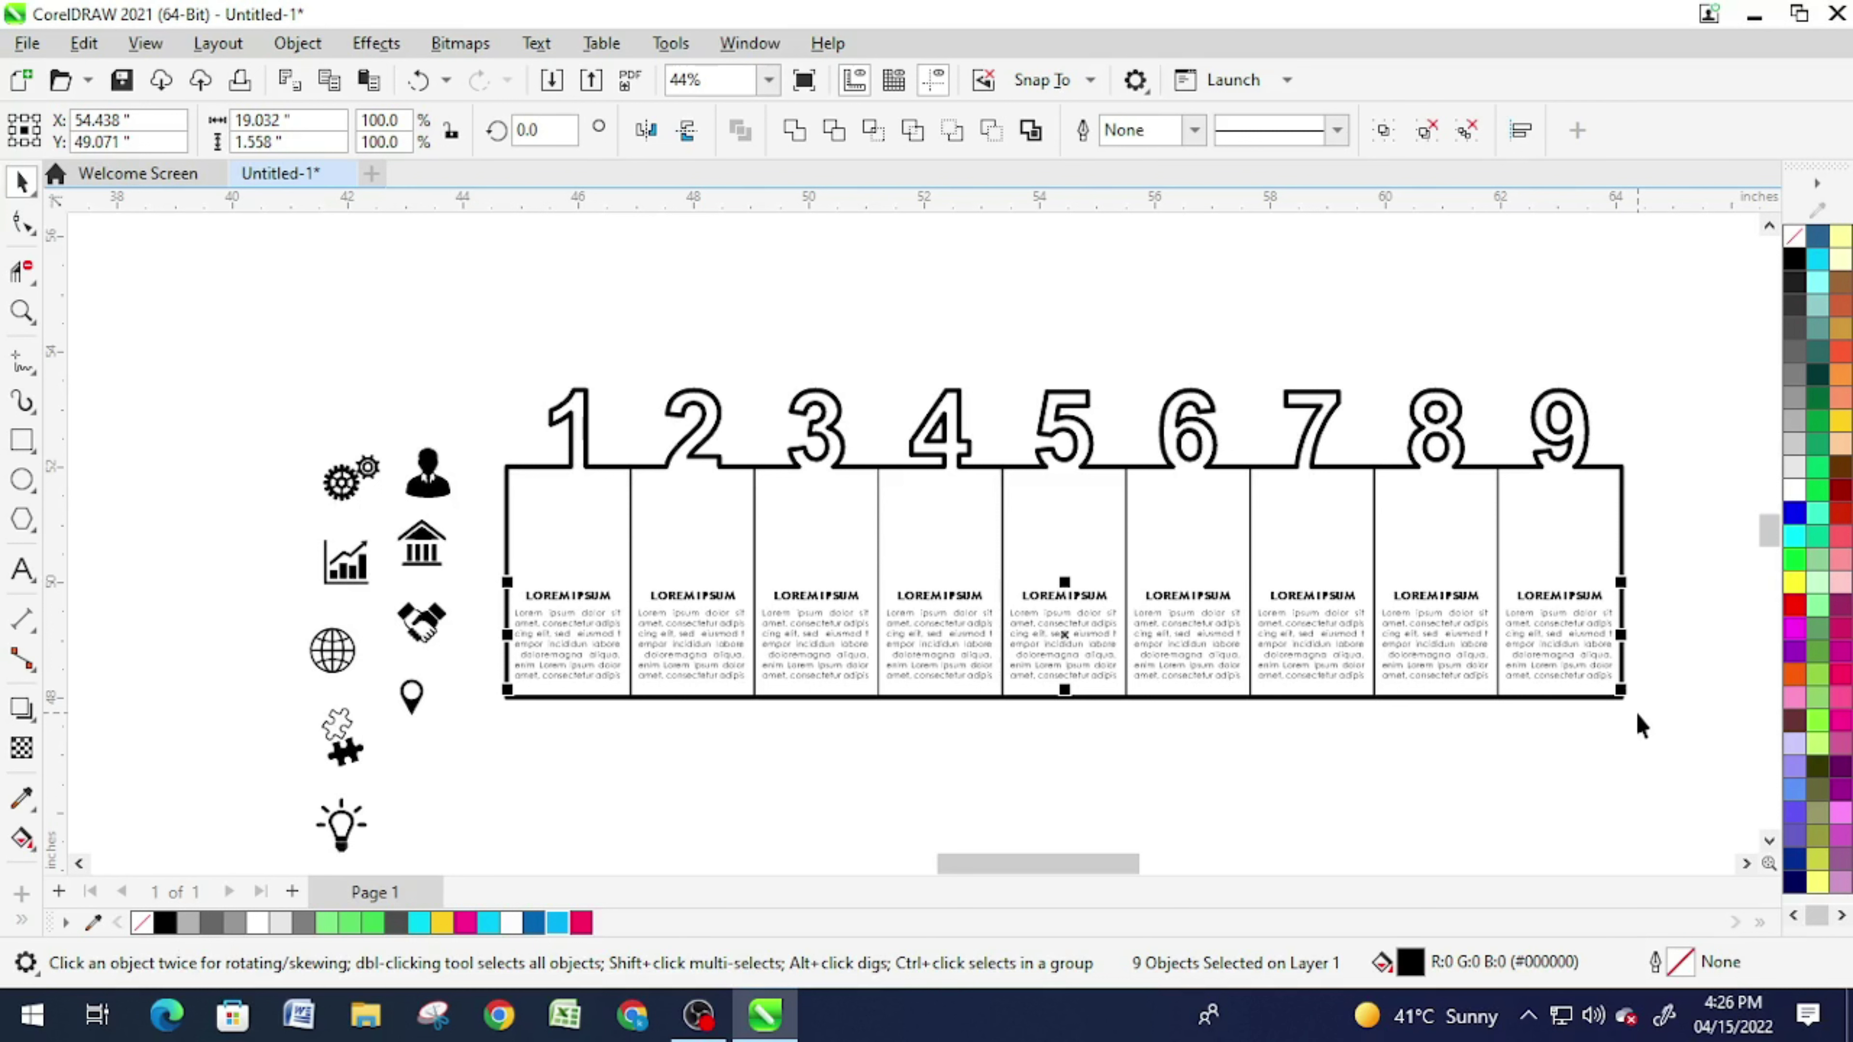
{"action": "left_click", "coordinate": [548, 730]}
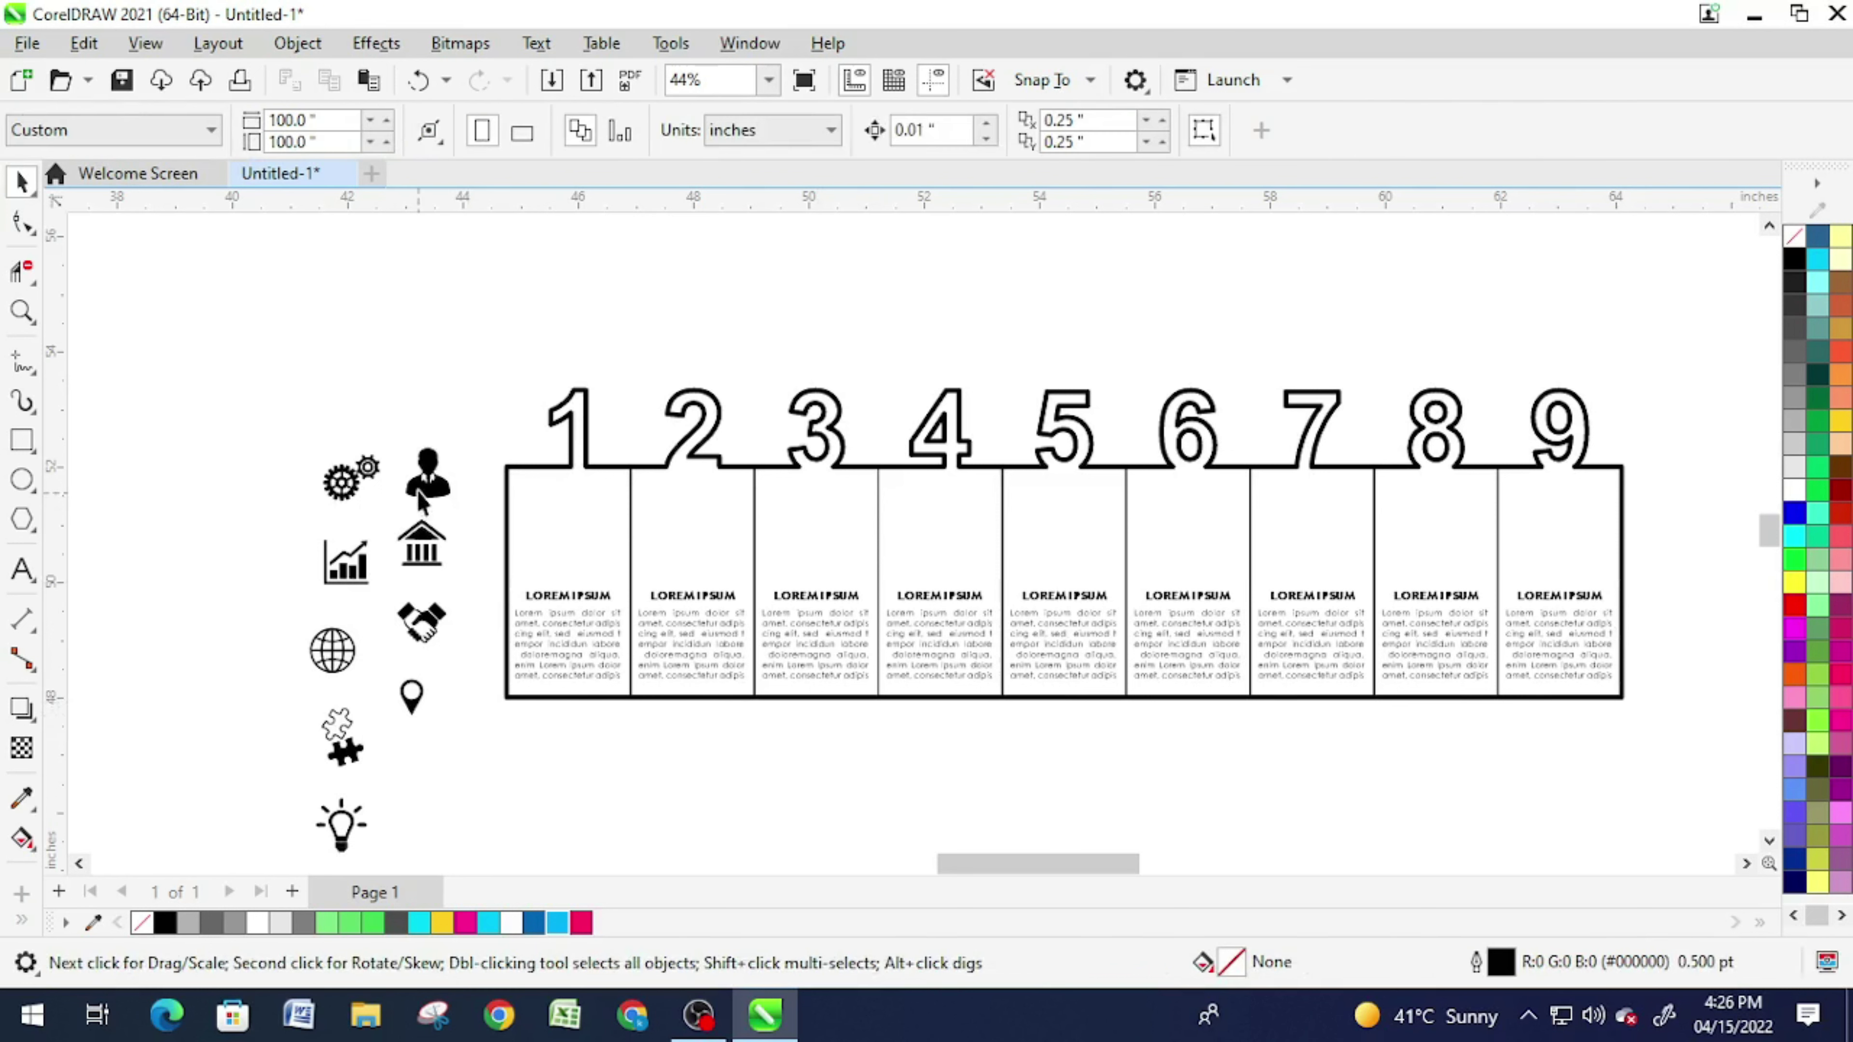
{"action": "left_click", "coordinate": [429, 478]}
Step: Move the person, bank, handshake and gear icons into panels 1 to 4
{"action": "scroll", "coordinate": [429, 482], "scroll_direction": "up", "scroll_amount": 1}
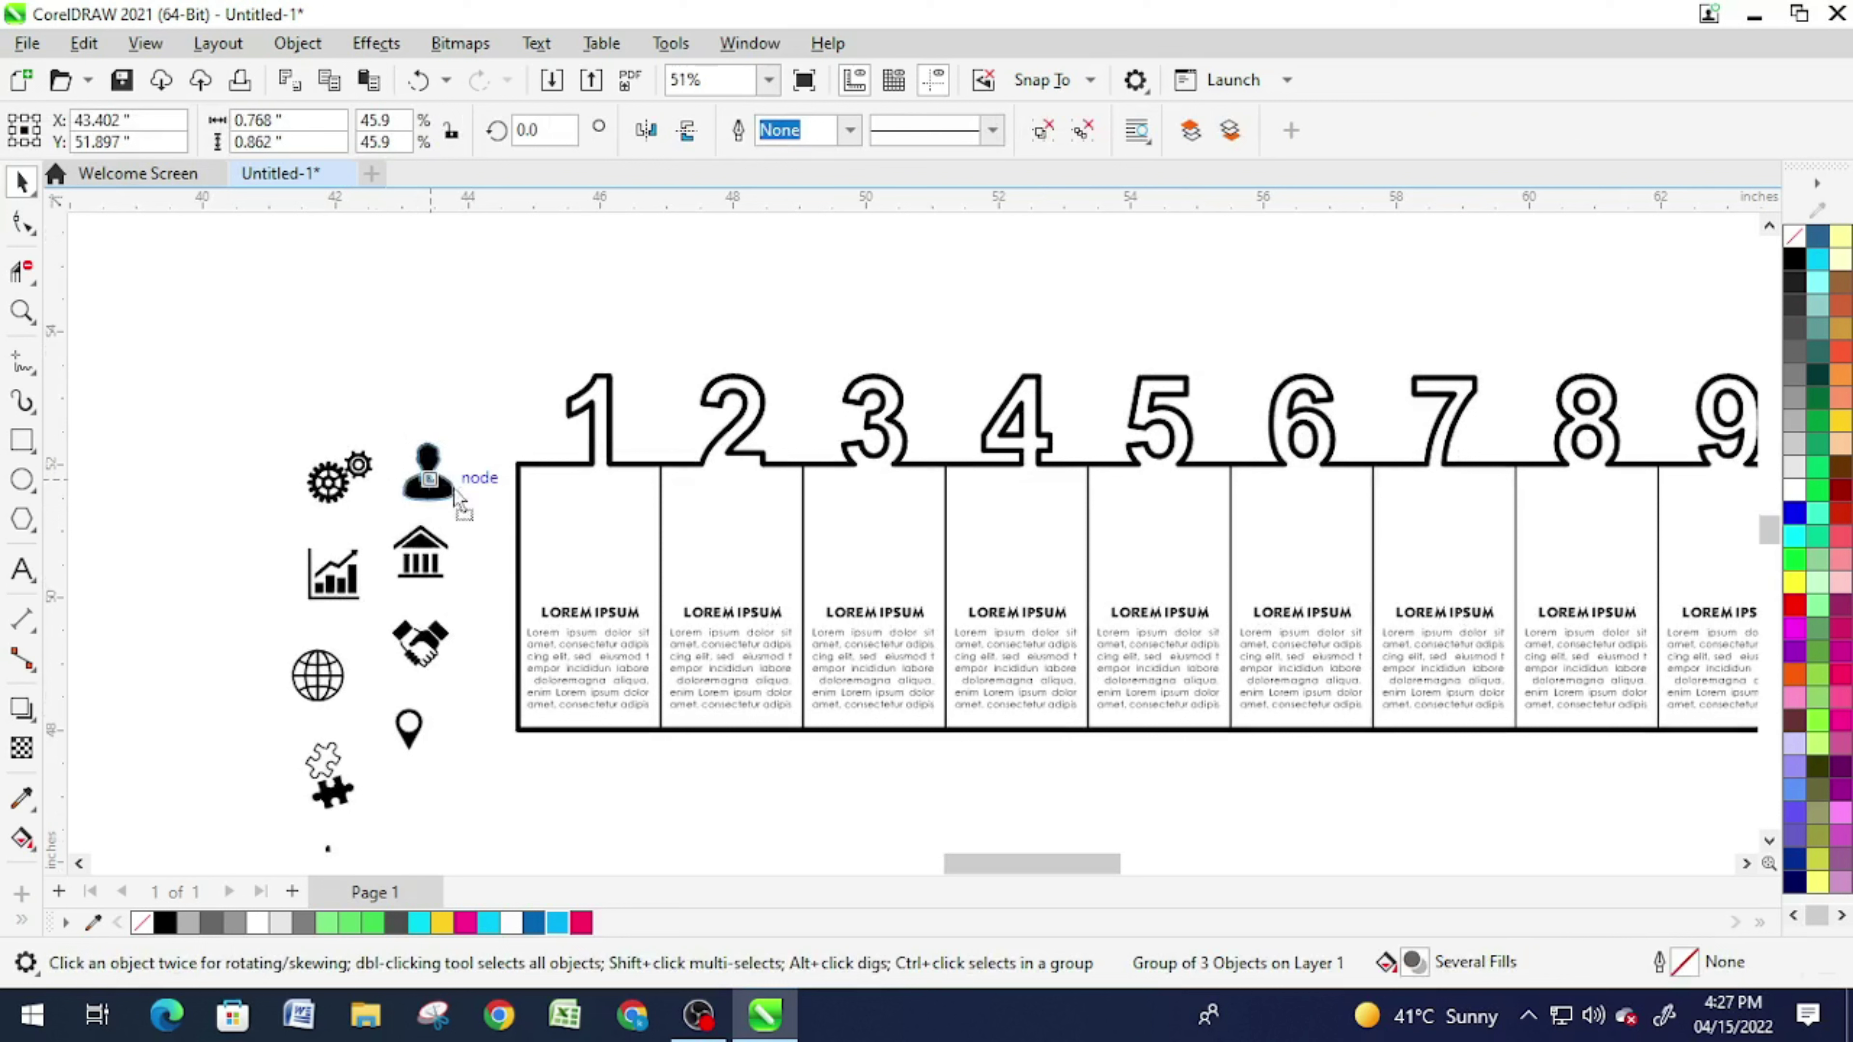
{"action": "left_click_drag", "start_coordinate": [429, 480], "coordinate": [592, 545]}
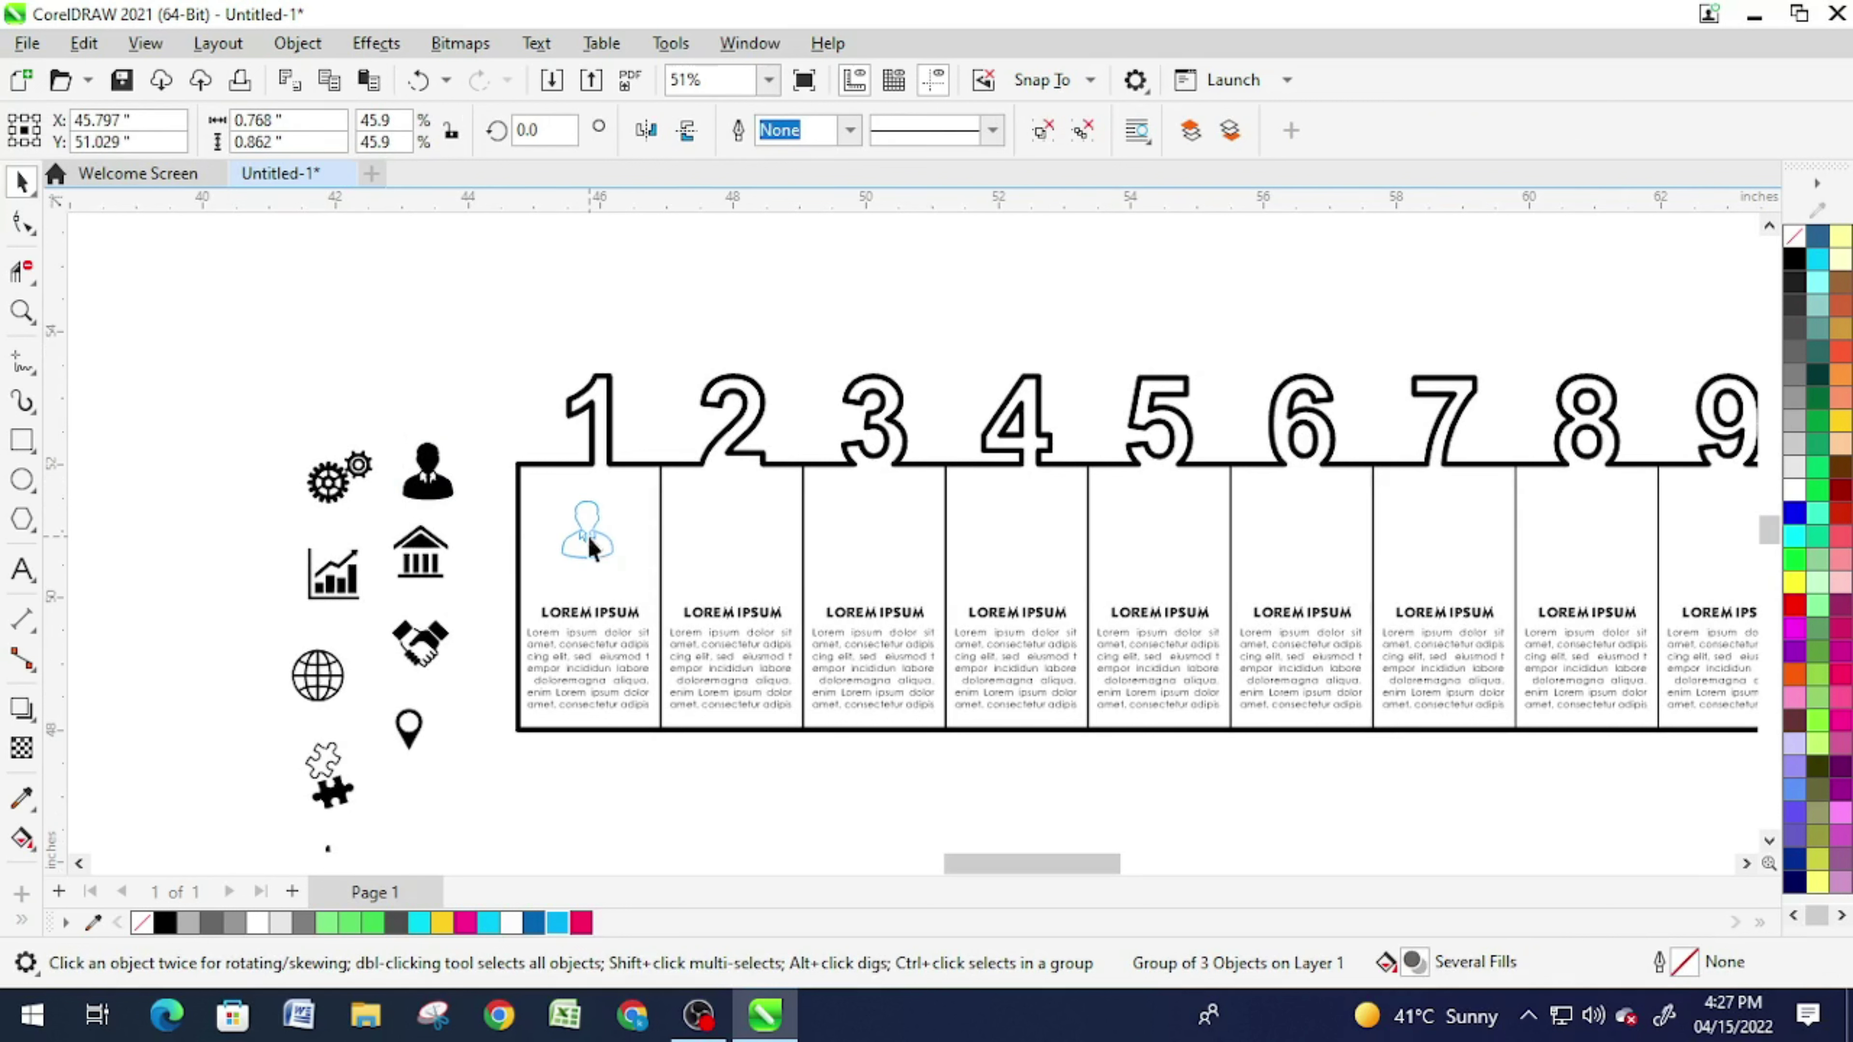
{"action": "left_click_drag", "start_coordinate": [421, 555], "coordinate": [733, 536]}
{"action": "mouse_move", "coordinate": [423, 641]}
{"action": "left_mouse_down"}
{"action": "mouse_move", "coordinate": [828, 565]}
{"action": "mouse_move", "coordinate": [891, 524]}
{"action": "left_mouse_up"}
{"action": "left_click", "coordinate": [330, 479]}
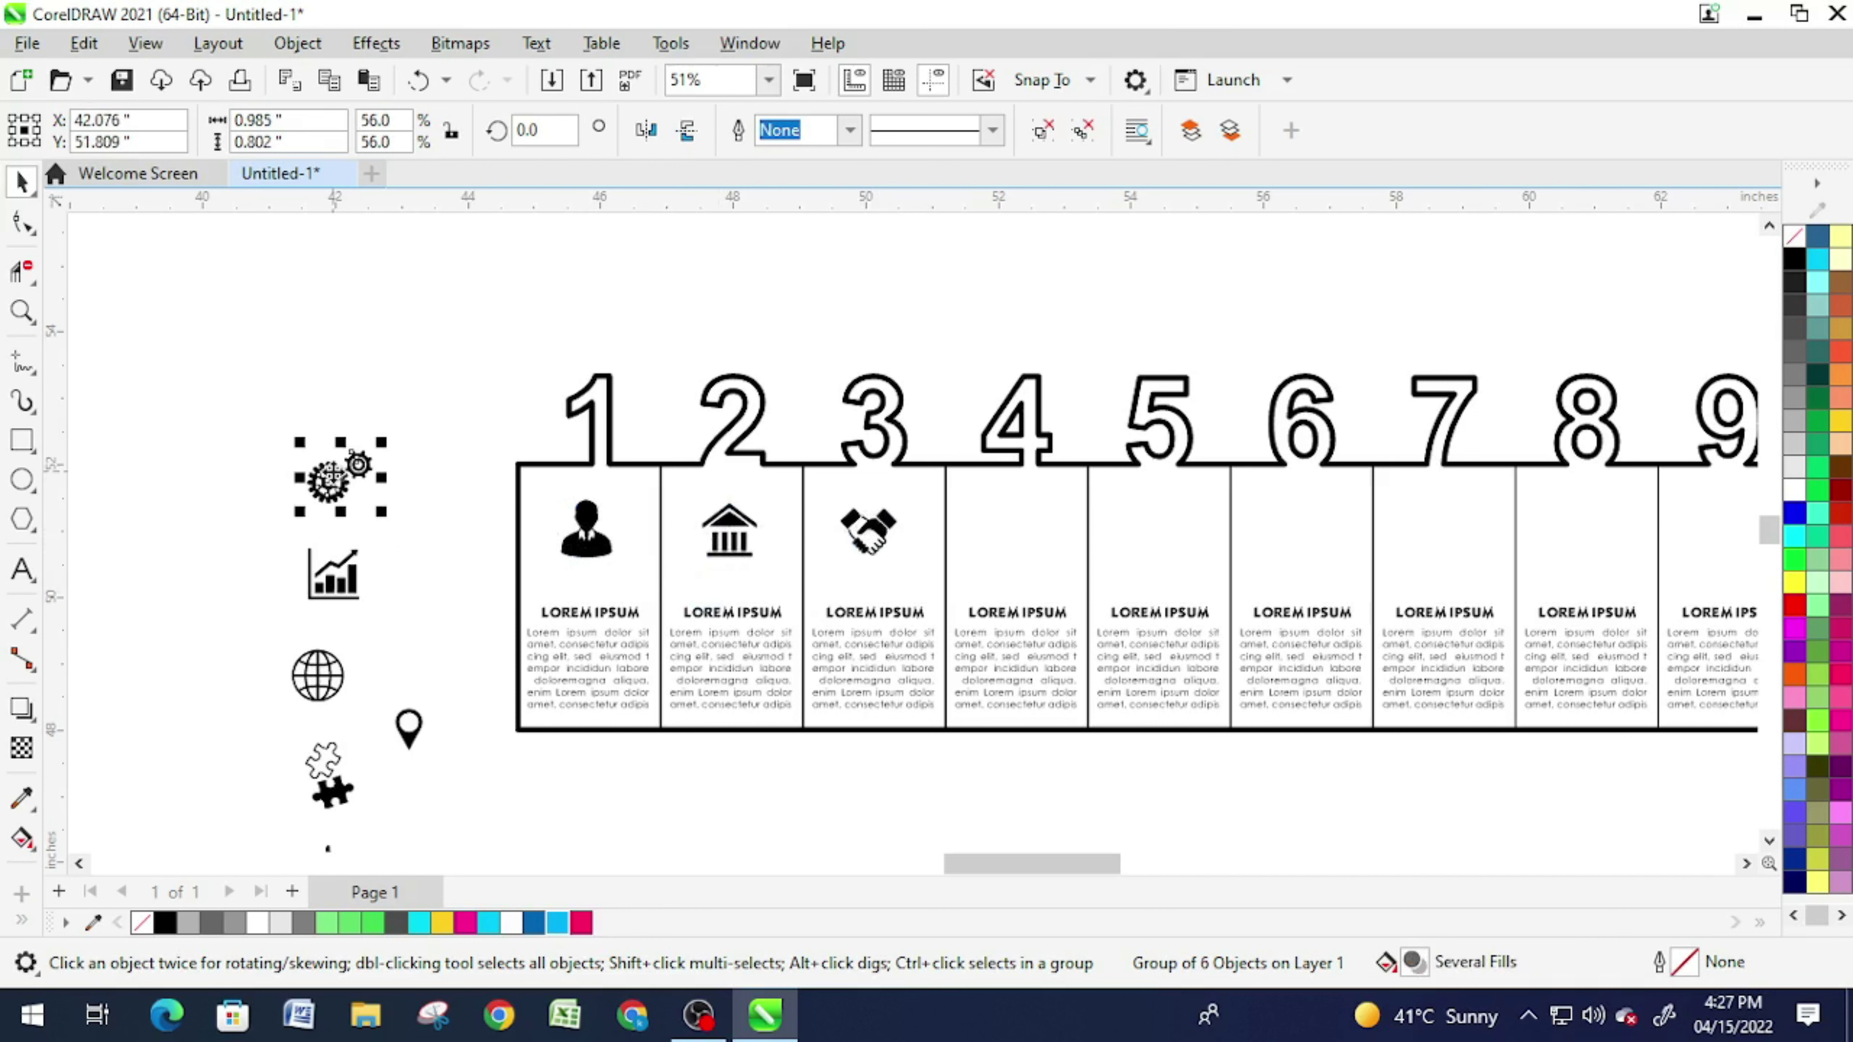
{"action": "left_click_drag", "start_coordinate": [329, 478], "coordinate": [1001, 530]}
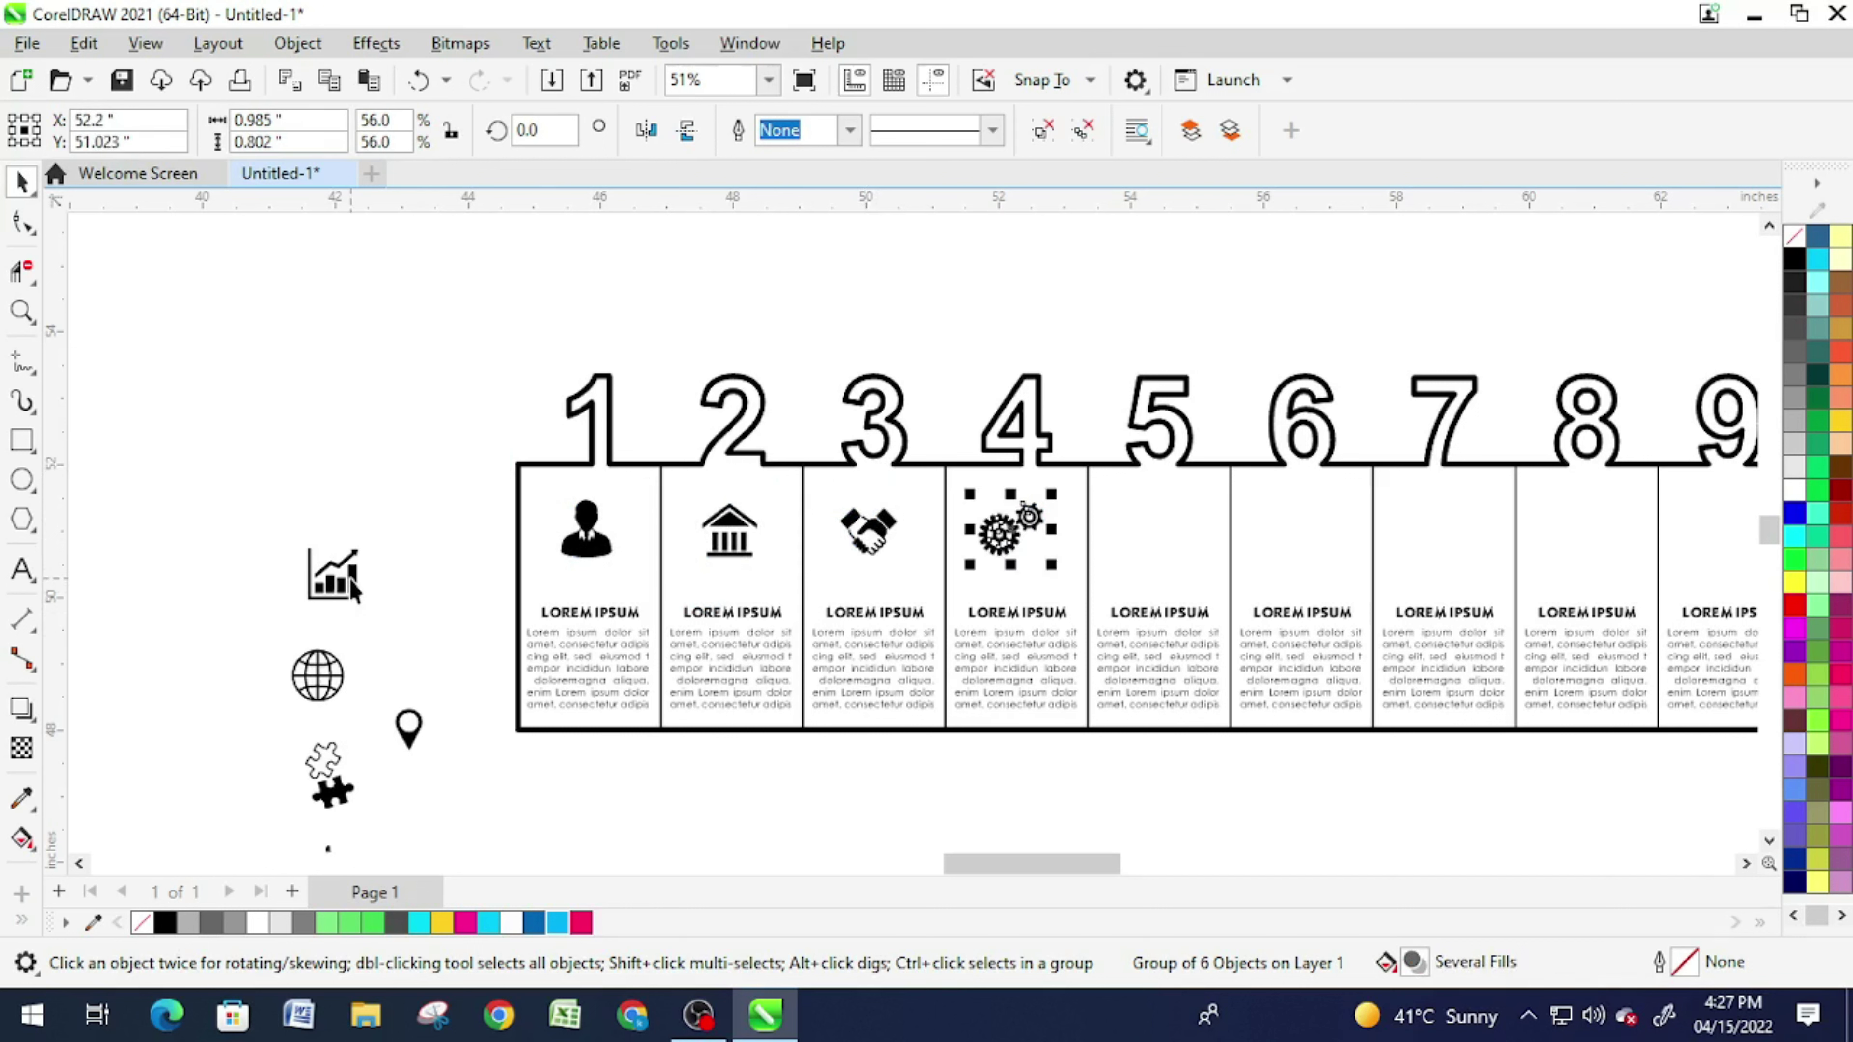
Step: Move the chart, globe, lightbulb, puzzle and location pin icons into the remaining panels
{"action": "left_click_drag", "start_coordinate": [349, 580], "coordinate": [1166, 537]}
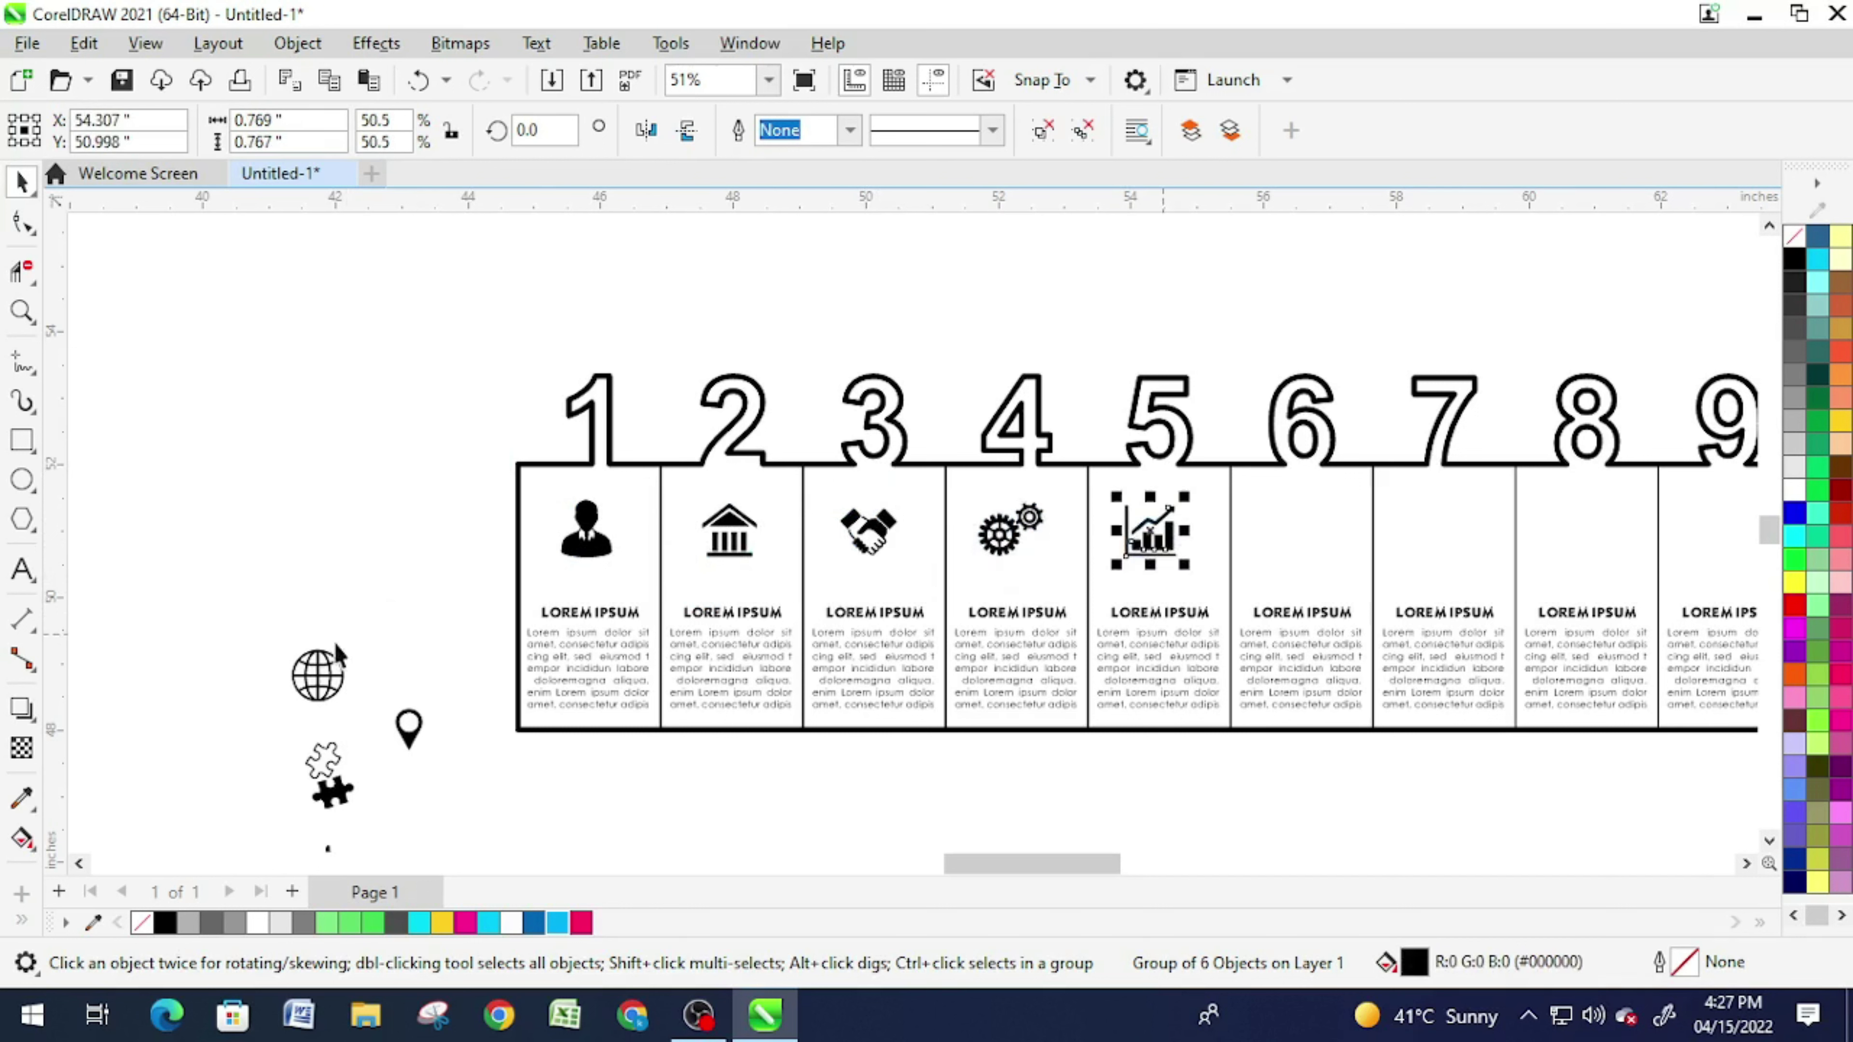
{"action": "left_click_drag", "start_coordinate": [338, 652], "coordinate": [1312, 504]}
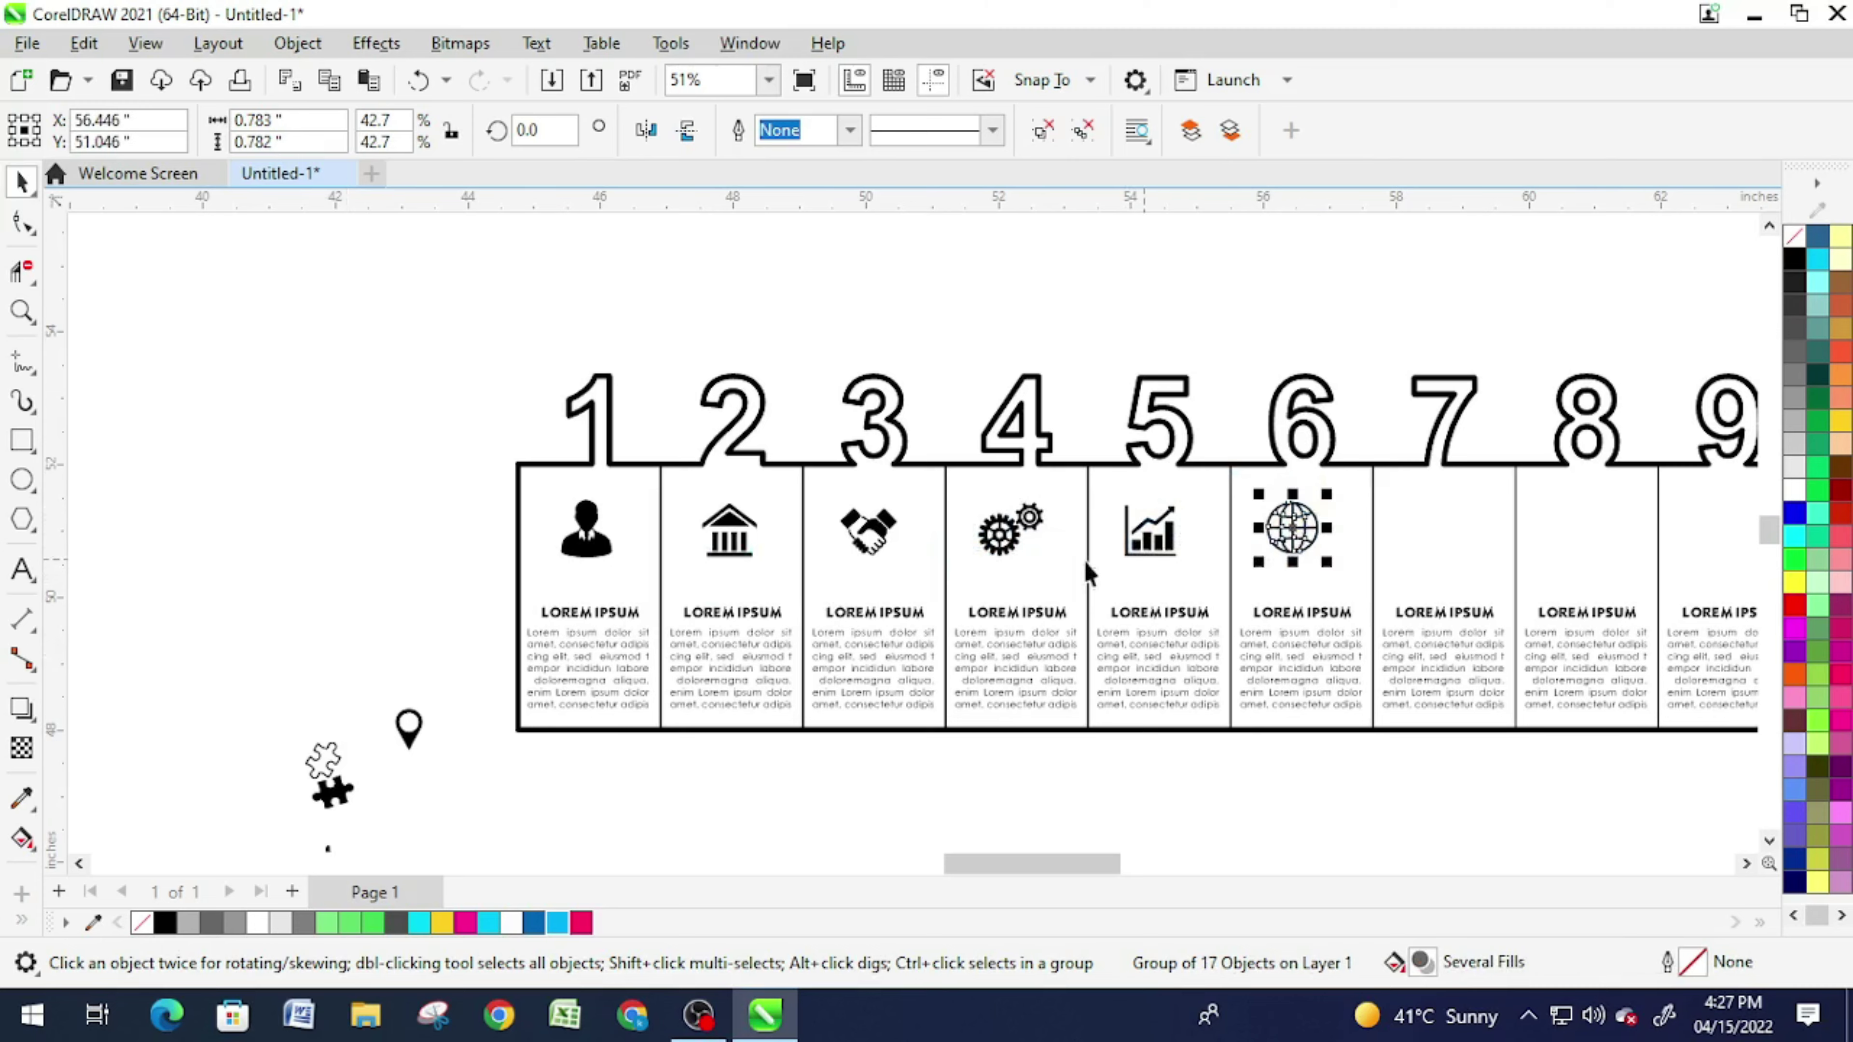
{"action": "scroll", "coordinate": [449, 630], "scroll_direction": "down", "scroll_amount": 2}
{"action": "left_click_drag", "start_coordinate": [285, 763], "coordinate": [1371, 446]}
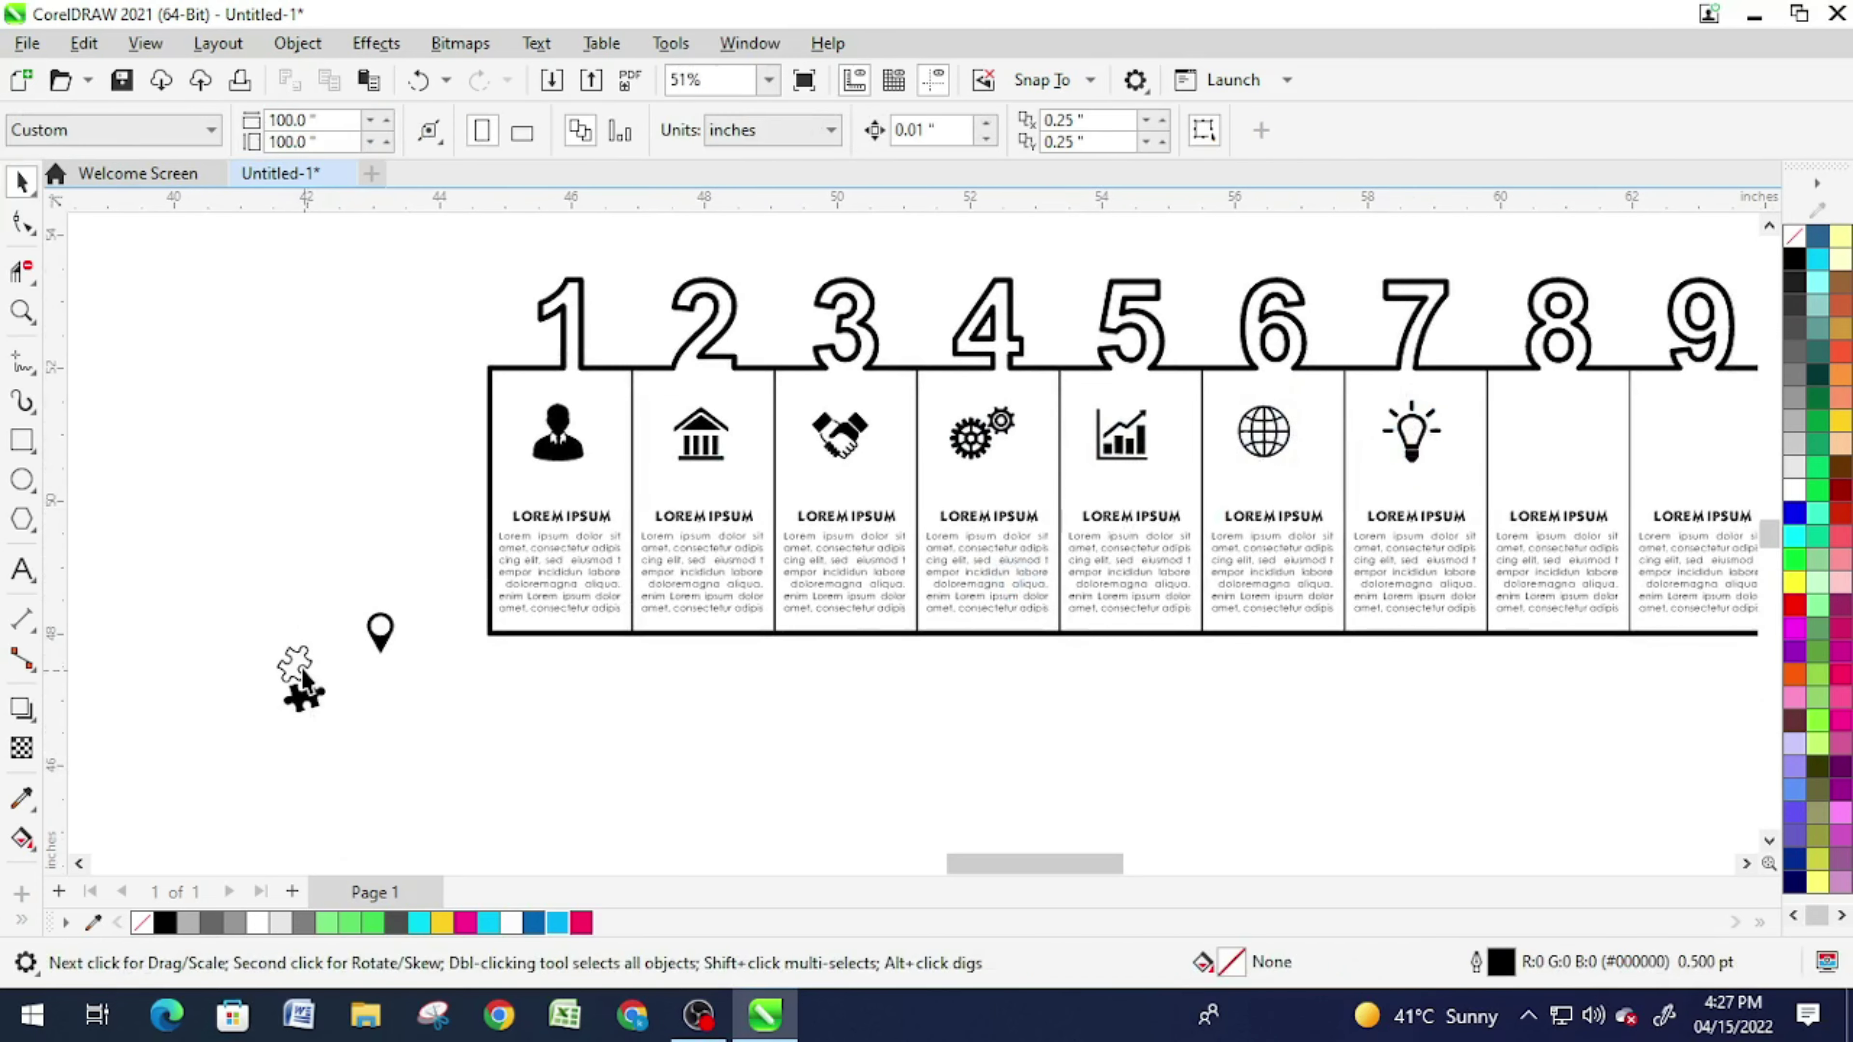
{"action": "mouse_move", "coordinate": [292, 664]}
{"action": "left_mouse_down"}
{"action": "mouse_move", "coordinate": [1350, 438]}
{"action": "mouse_move", "coordinate": [1630, 412]}
{"action": "left_mouse_up"}
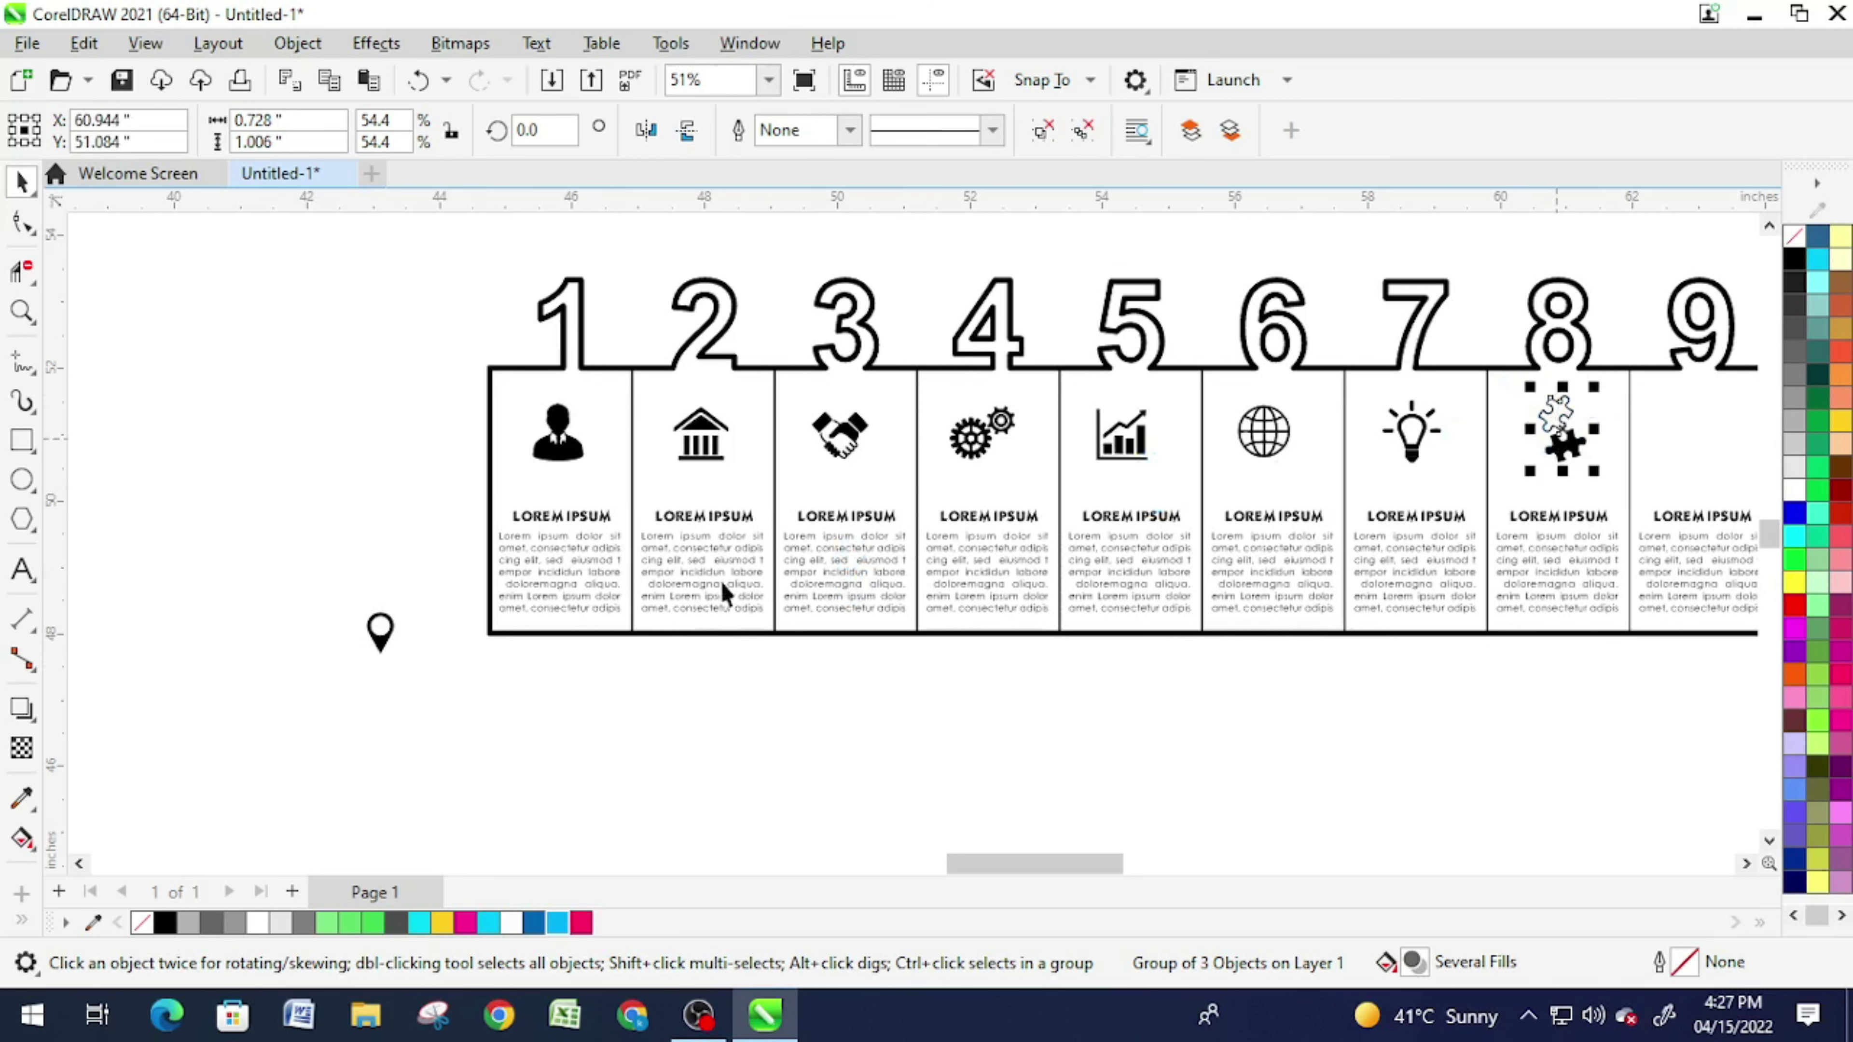
{"action": "left_click", "coordinate": [383, 635]}
{"action": "scroll", "coordinate": [579, 662], "scroll_direction": "right", "scroll_amount": 3}
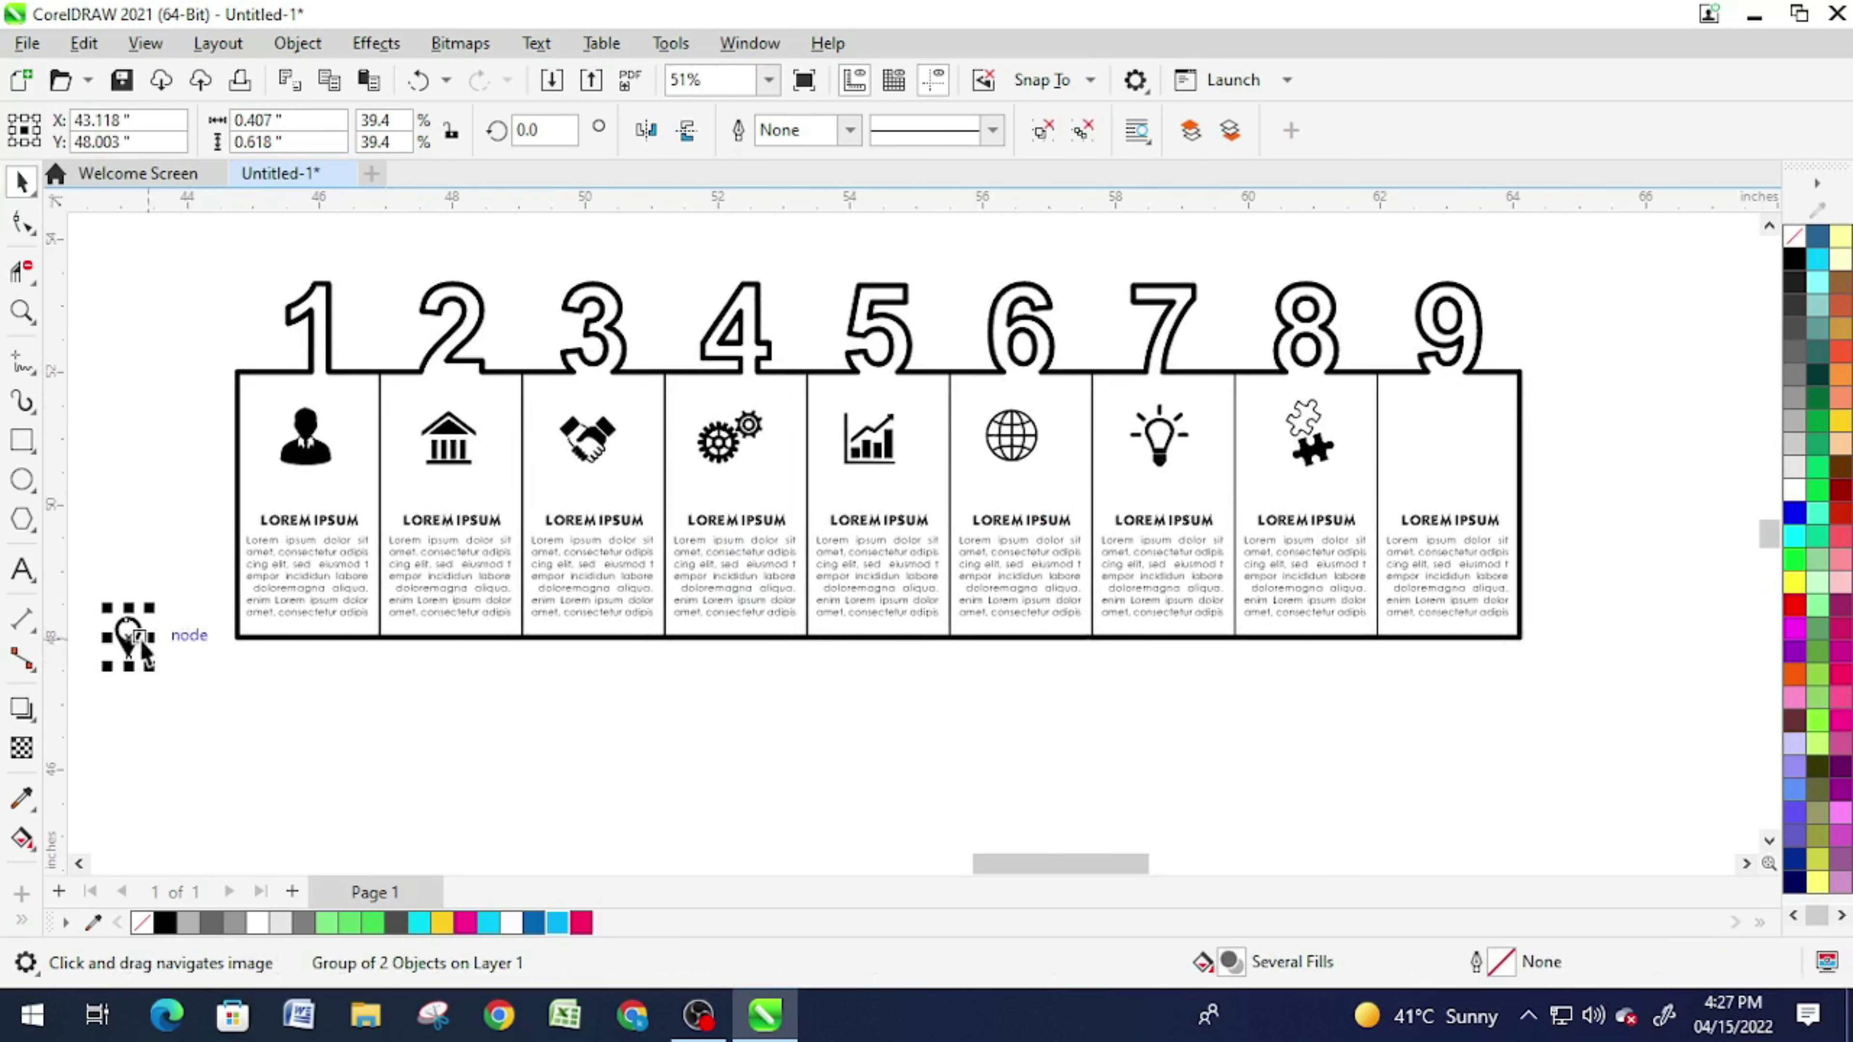
{"action": "mouse_move", "coordinate": [127, 635]}
{"action": "left_mouse_down"}
{"action": "mouse_move", "coordinate": [441, 624]}
{"action": "mouse_move", "coordinate": [1448, 430]}
{"action": "left_mouse_up"}
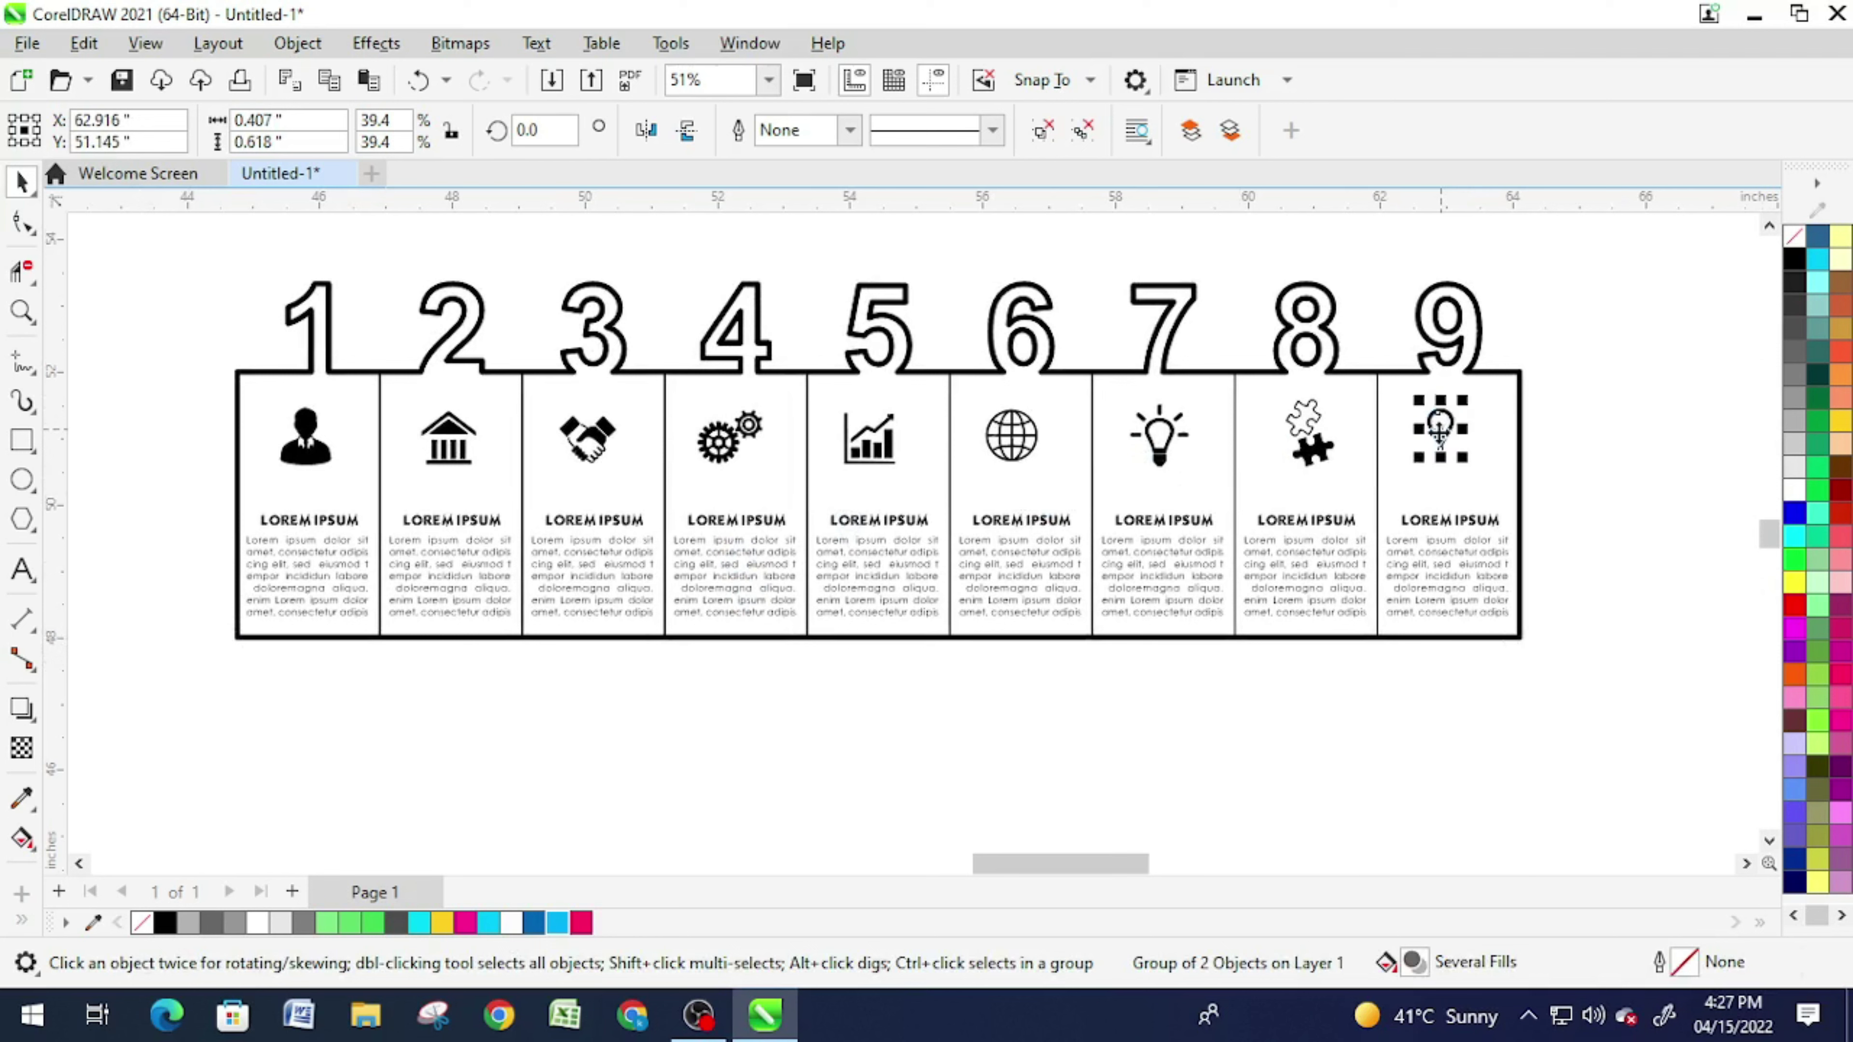
{"action": "left_click_drag", "start_coordinate": [993, 471], "coordinate": [1034, 526]}
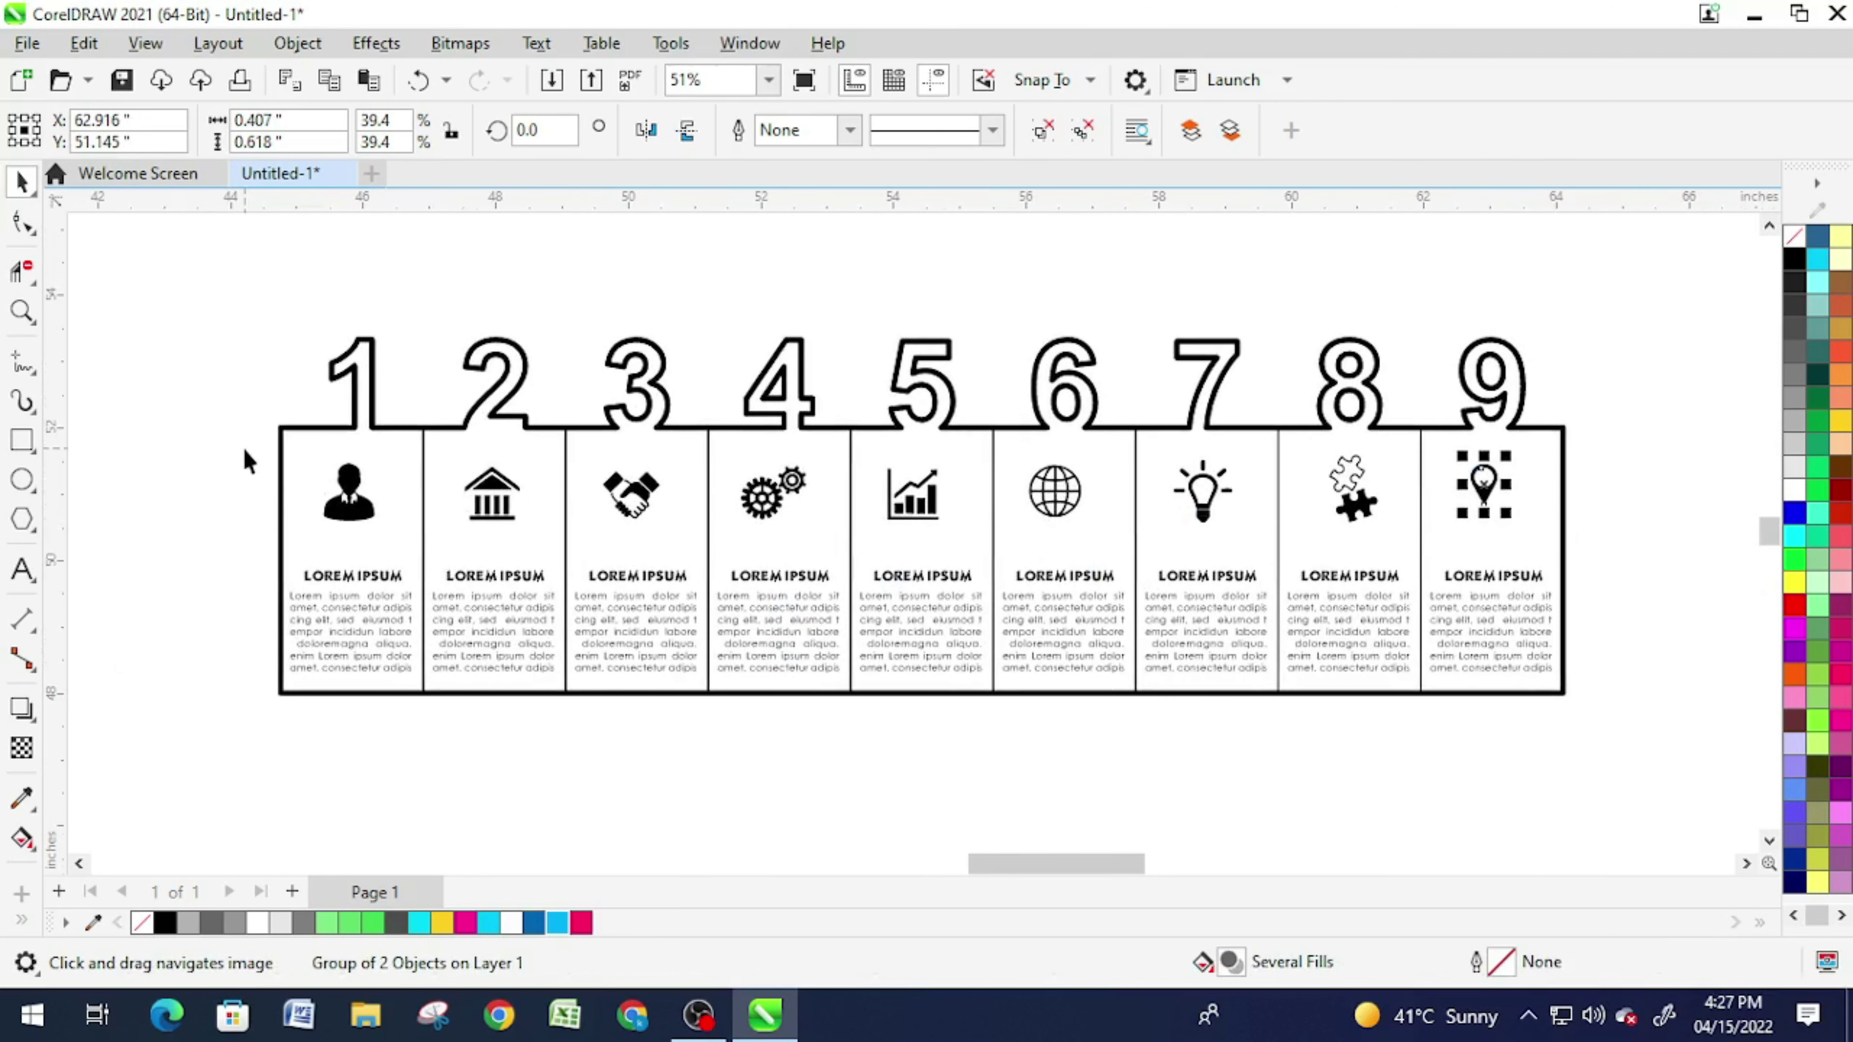
{"action": "left_click_drag", "start_coordinate": [245, 450], "coordinate": [937, 530]}
Step: Nudge the nine icons one notch lower, closer to the LOREM IPSUM headings, then deselect
{"action": "left_click_drag", "start_coordinate": [1529, 540], "coordinate": [1568, 546]}
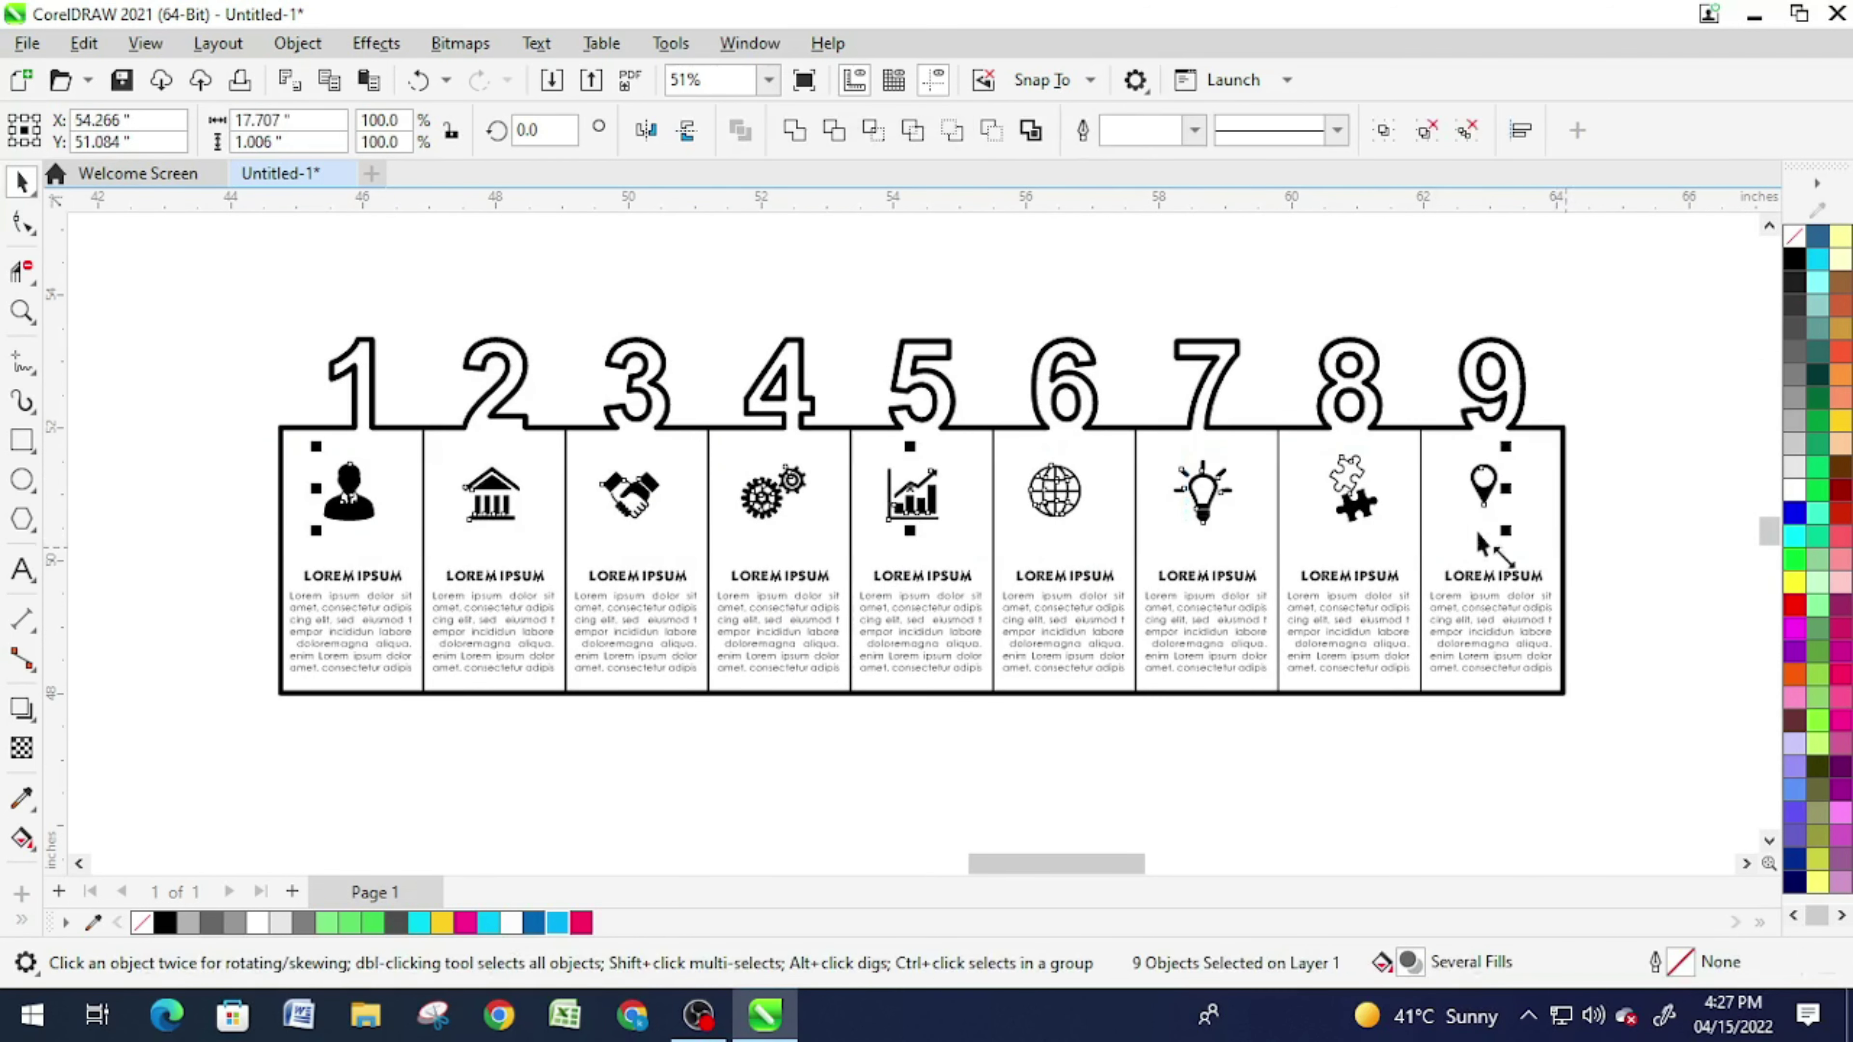
{"action": "key", "text": "Up"}
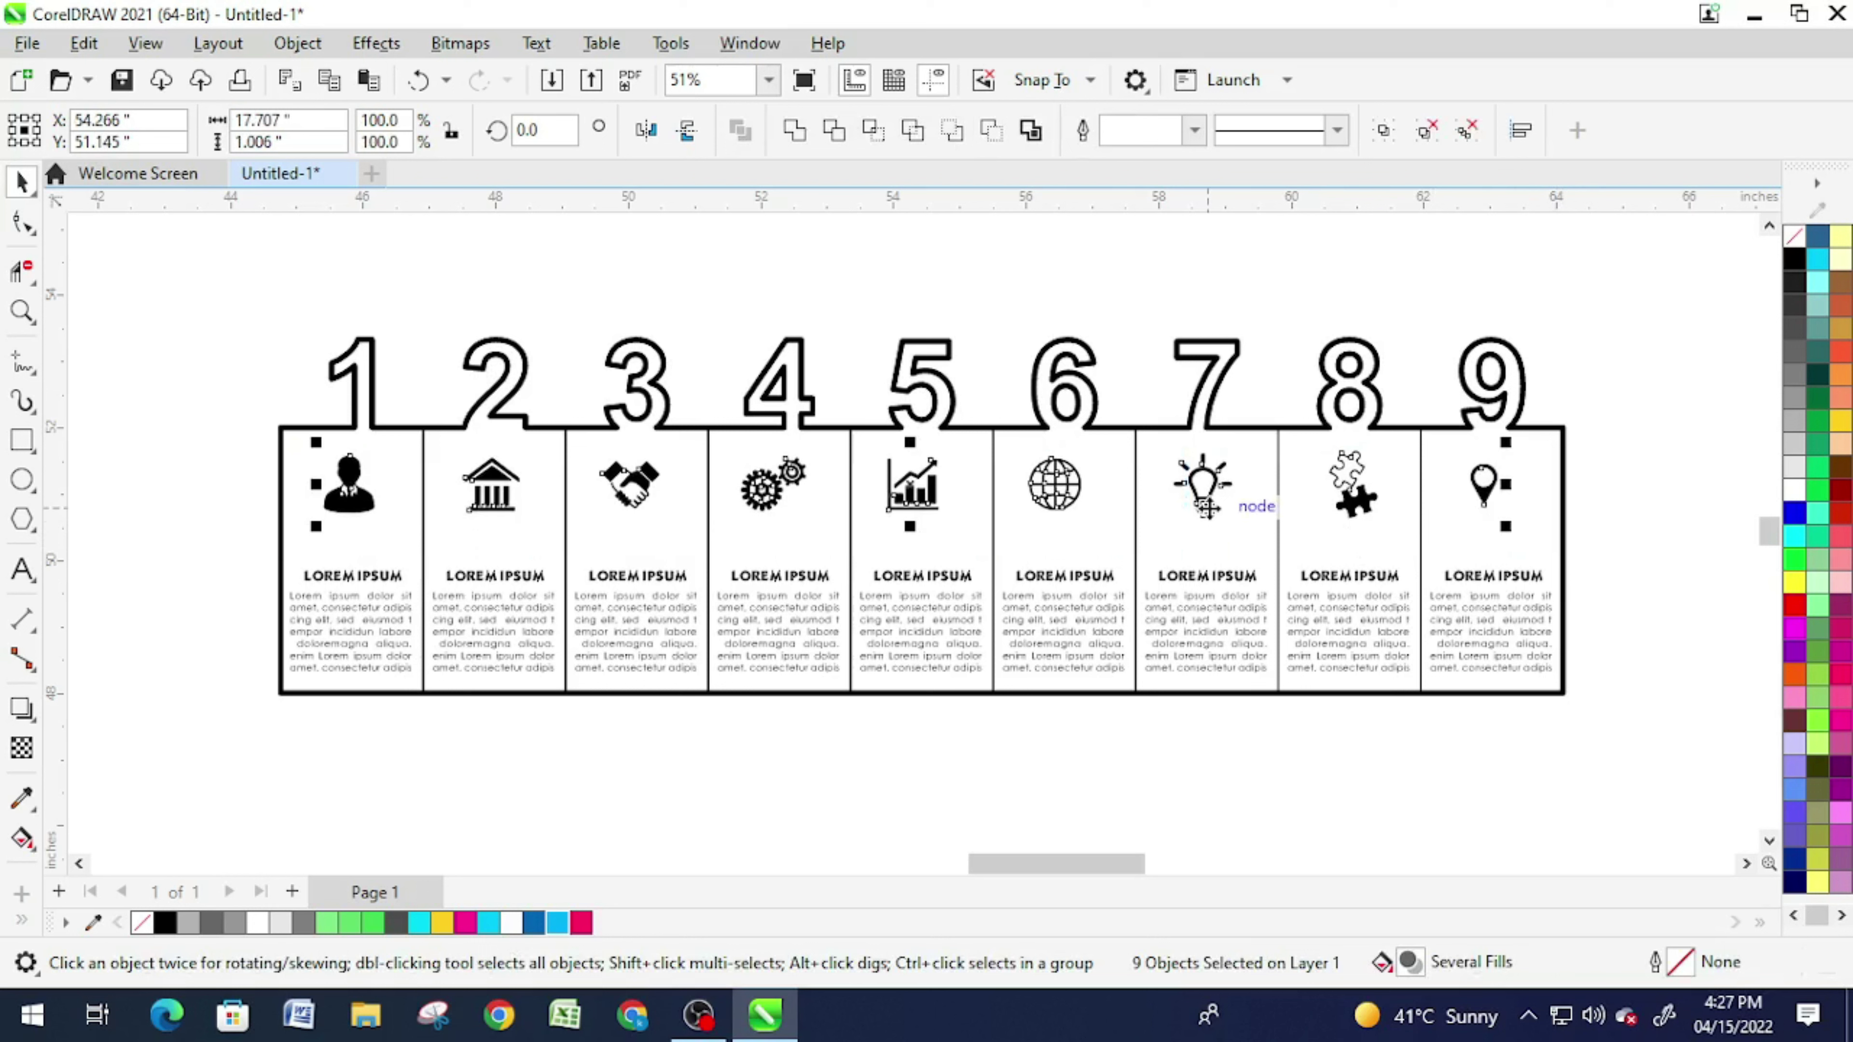
{"action": "key", "text": "Down"}
{"action": "key", "text": "Down"}
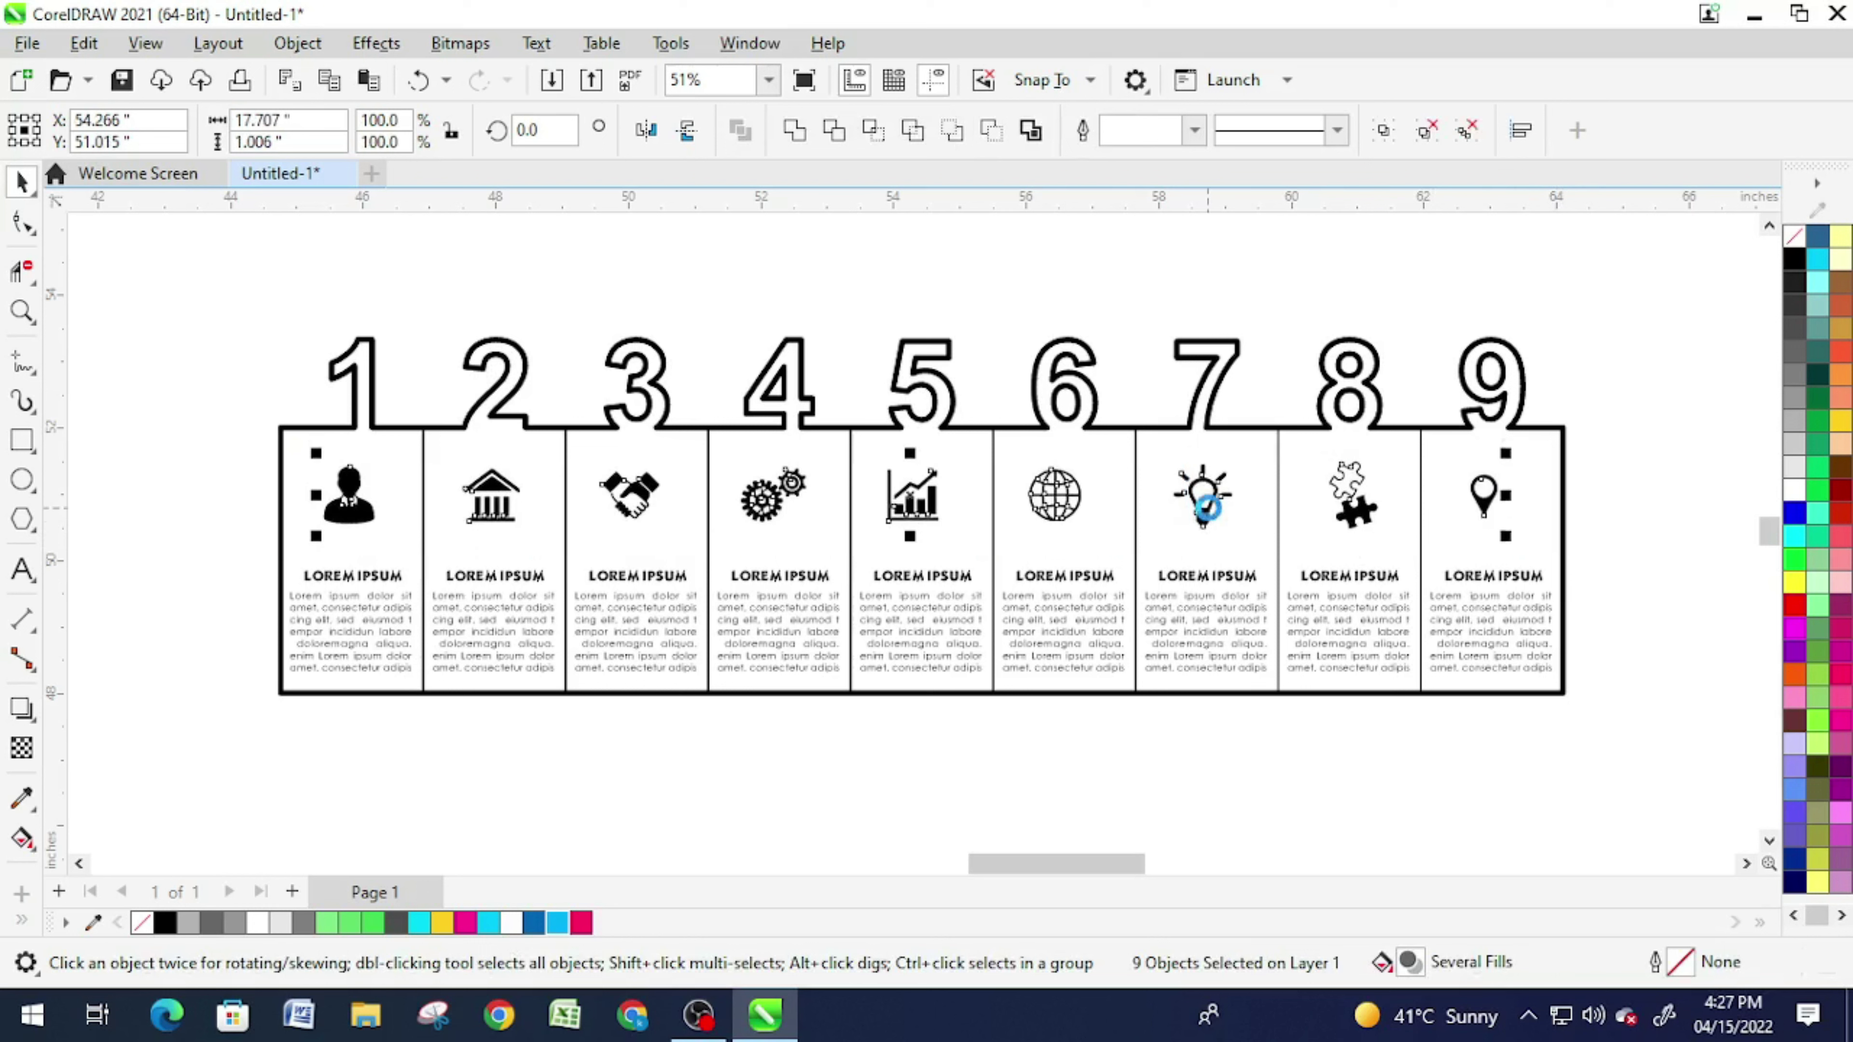
{"action": "key", "text": "Down"}
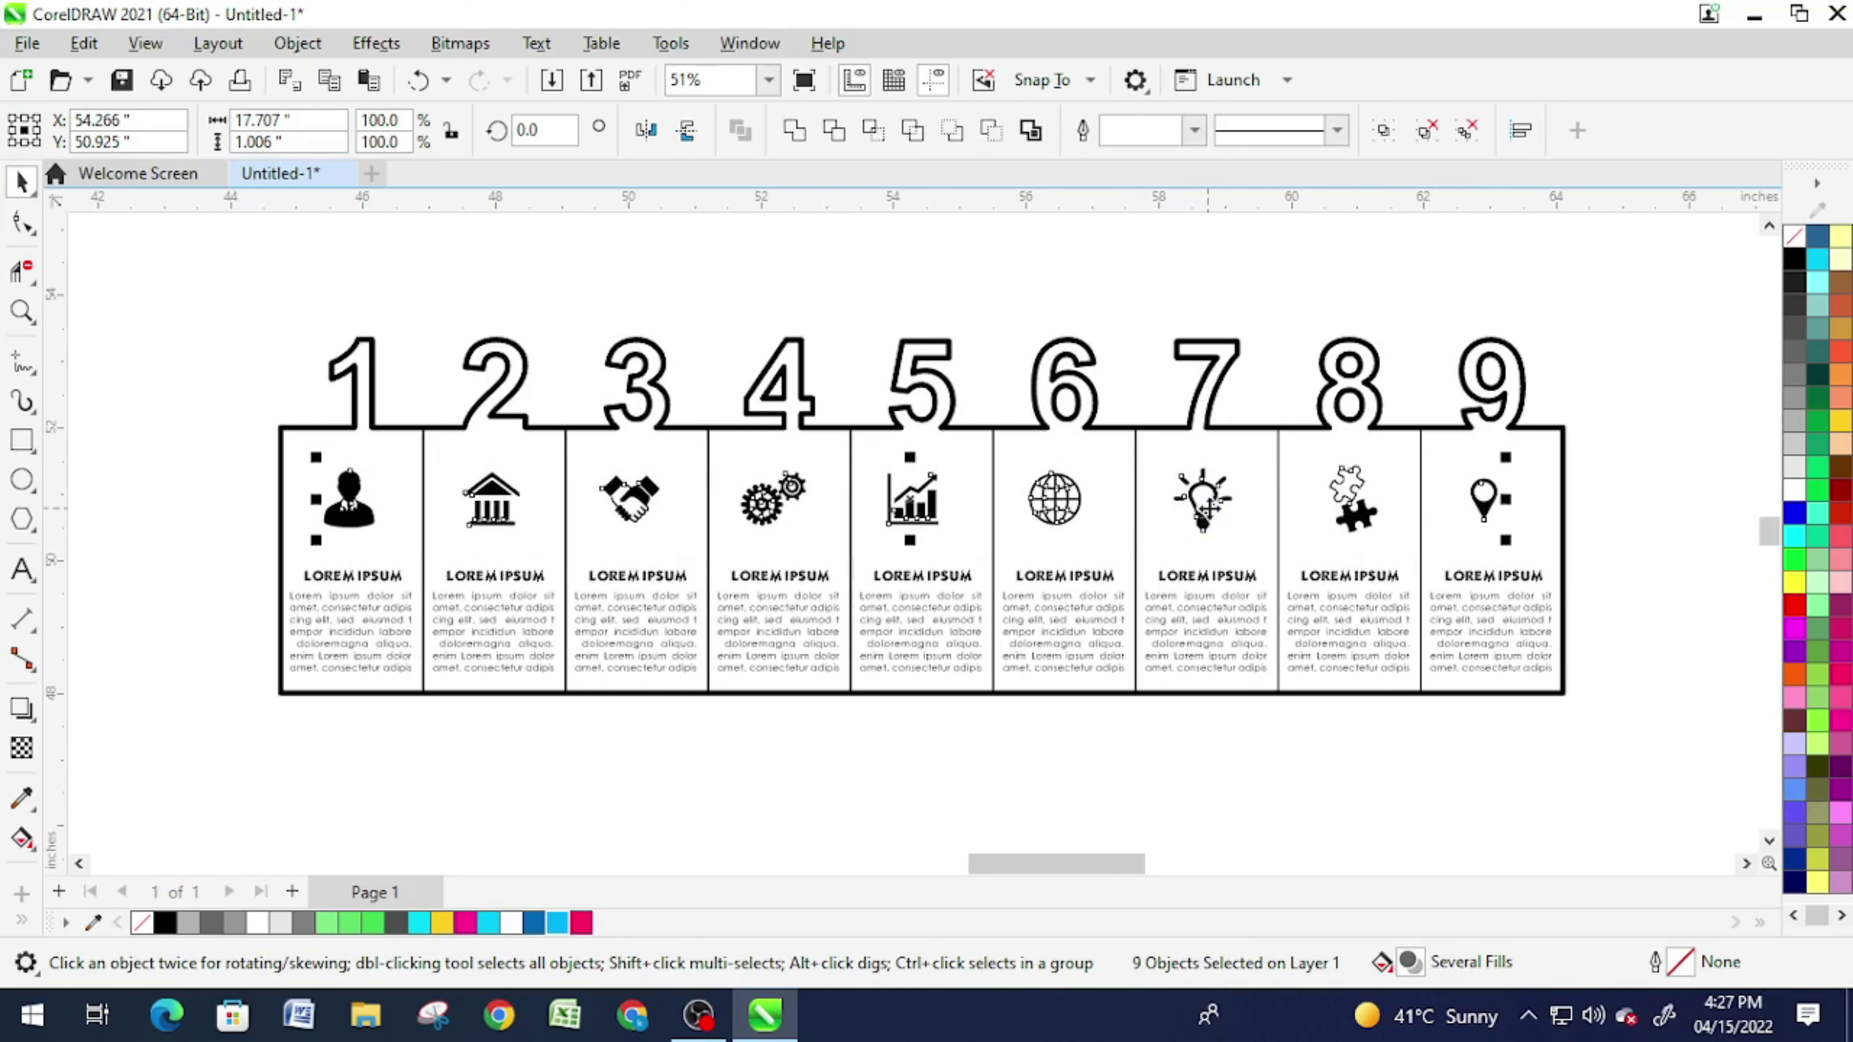
{"action": "left_click", "coordinate": [758, 248]}
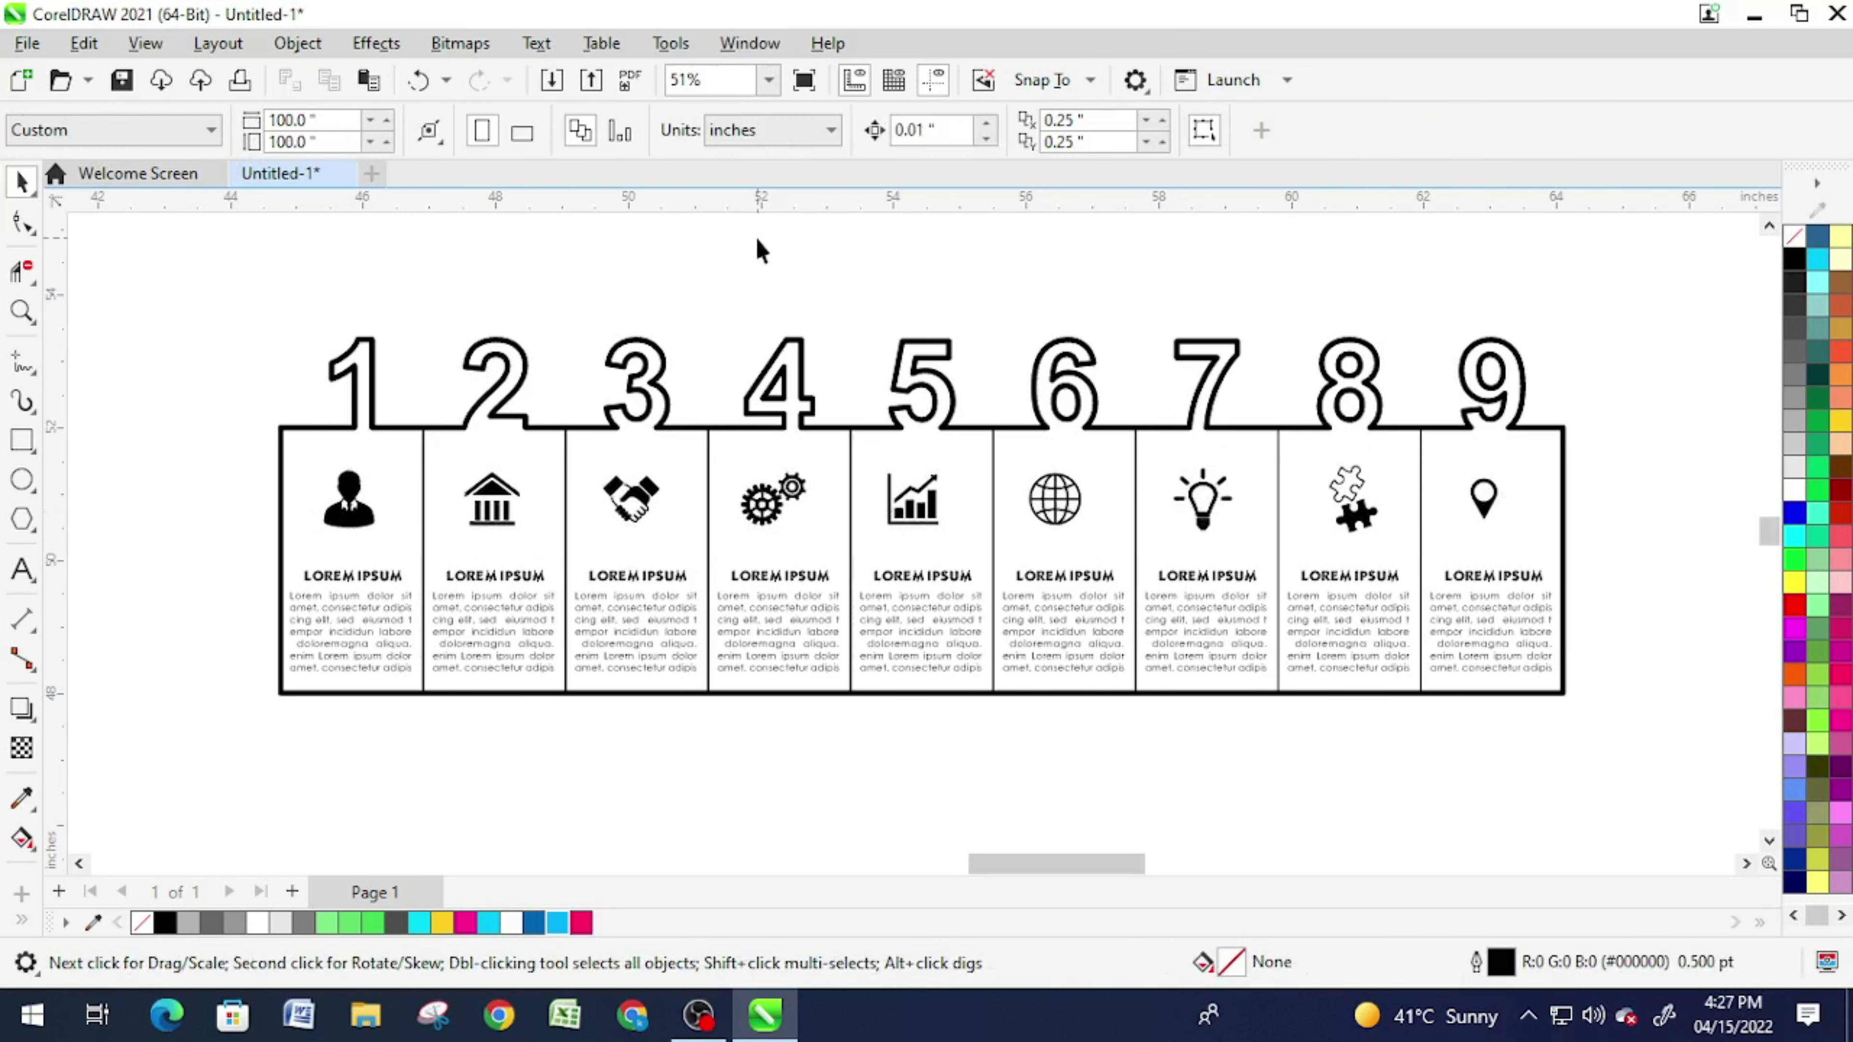
{"action": "left_click", "coordinate": [423, 436]}
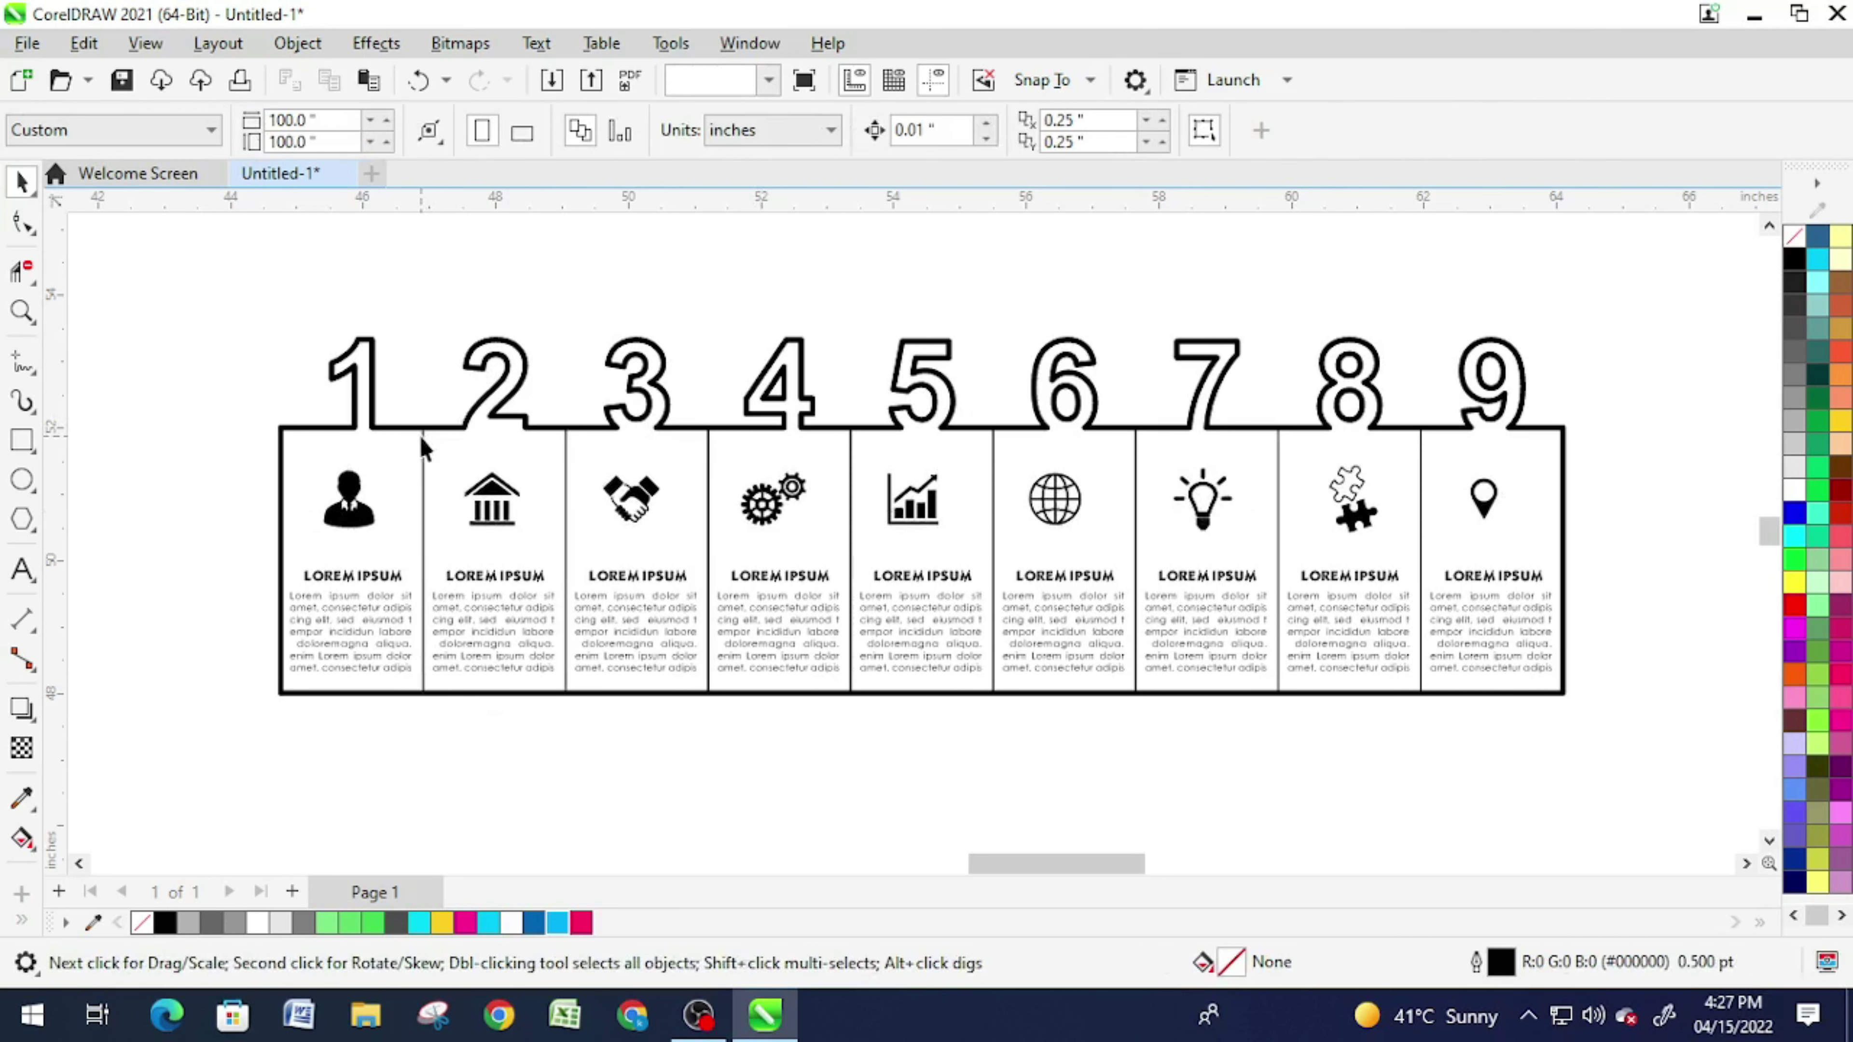
Step: Select the numbered-tab frame and try a fountain fill across it, then undo it
{"action": "left_click_drag", "start_coordinate": [423, 436], "coordinate": [739, 465]}
{"action": "key", "text": "Escape"}
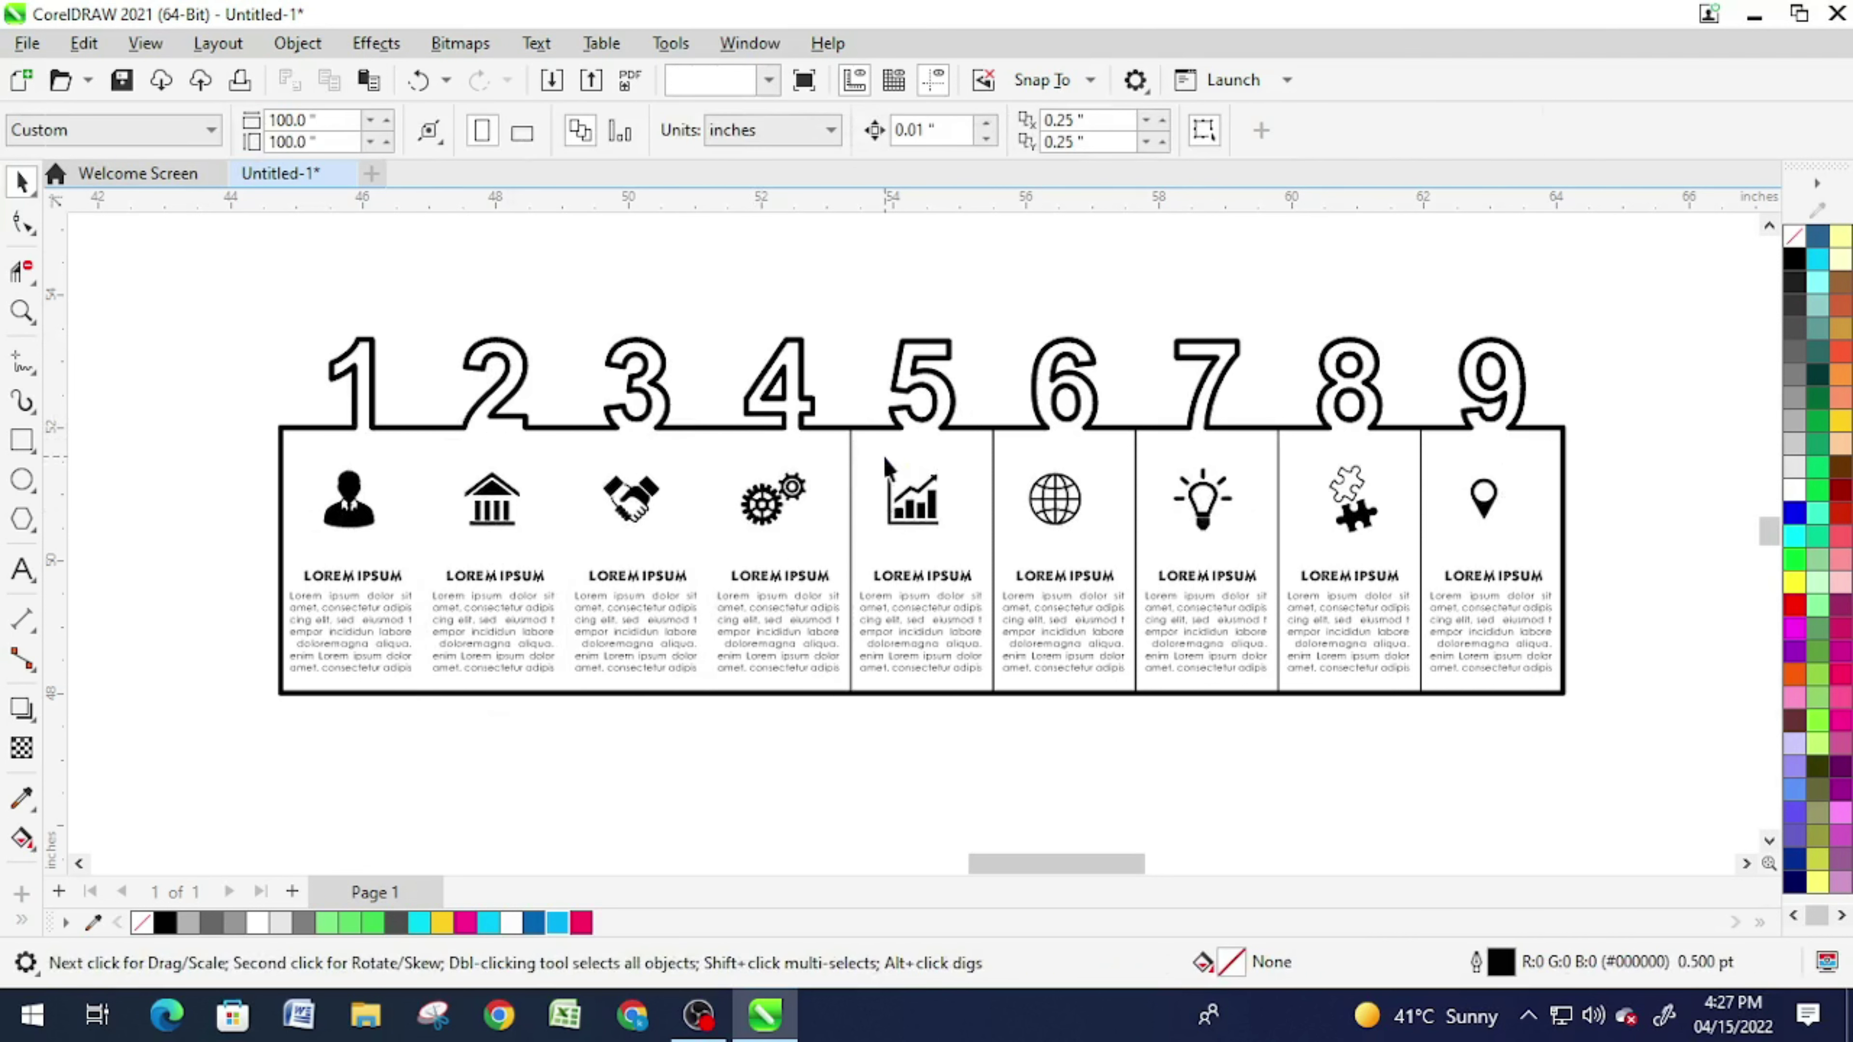
{"action": "left_click", "coordinate": [1489, 464]}
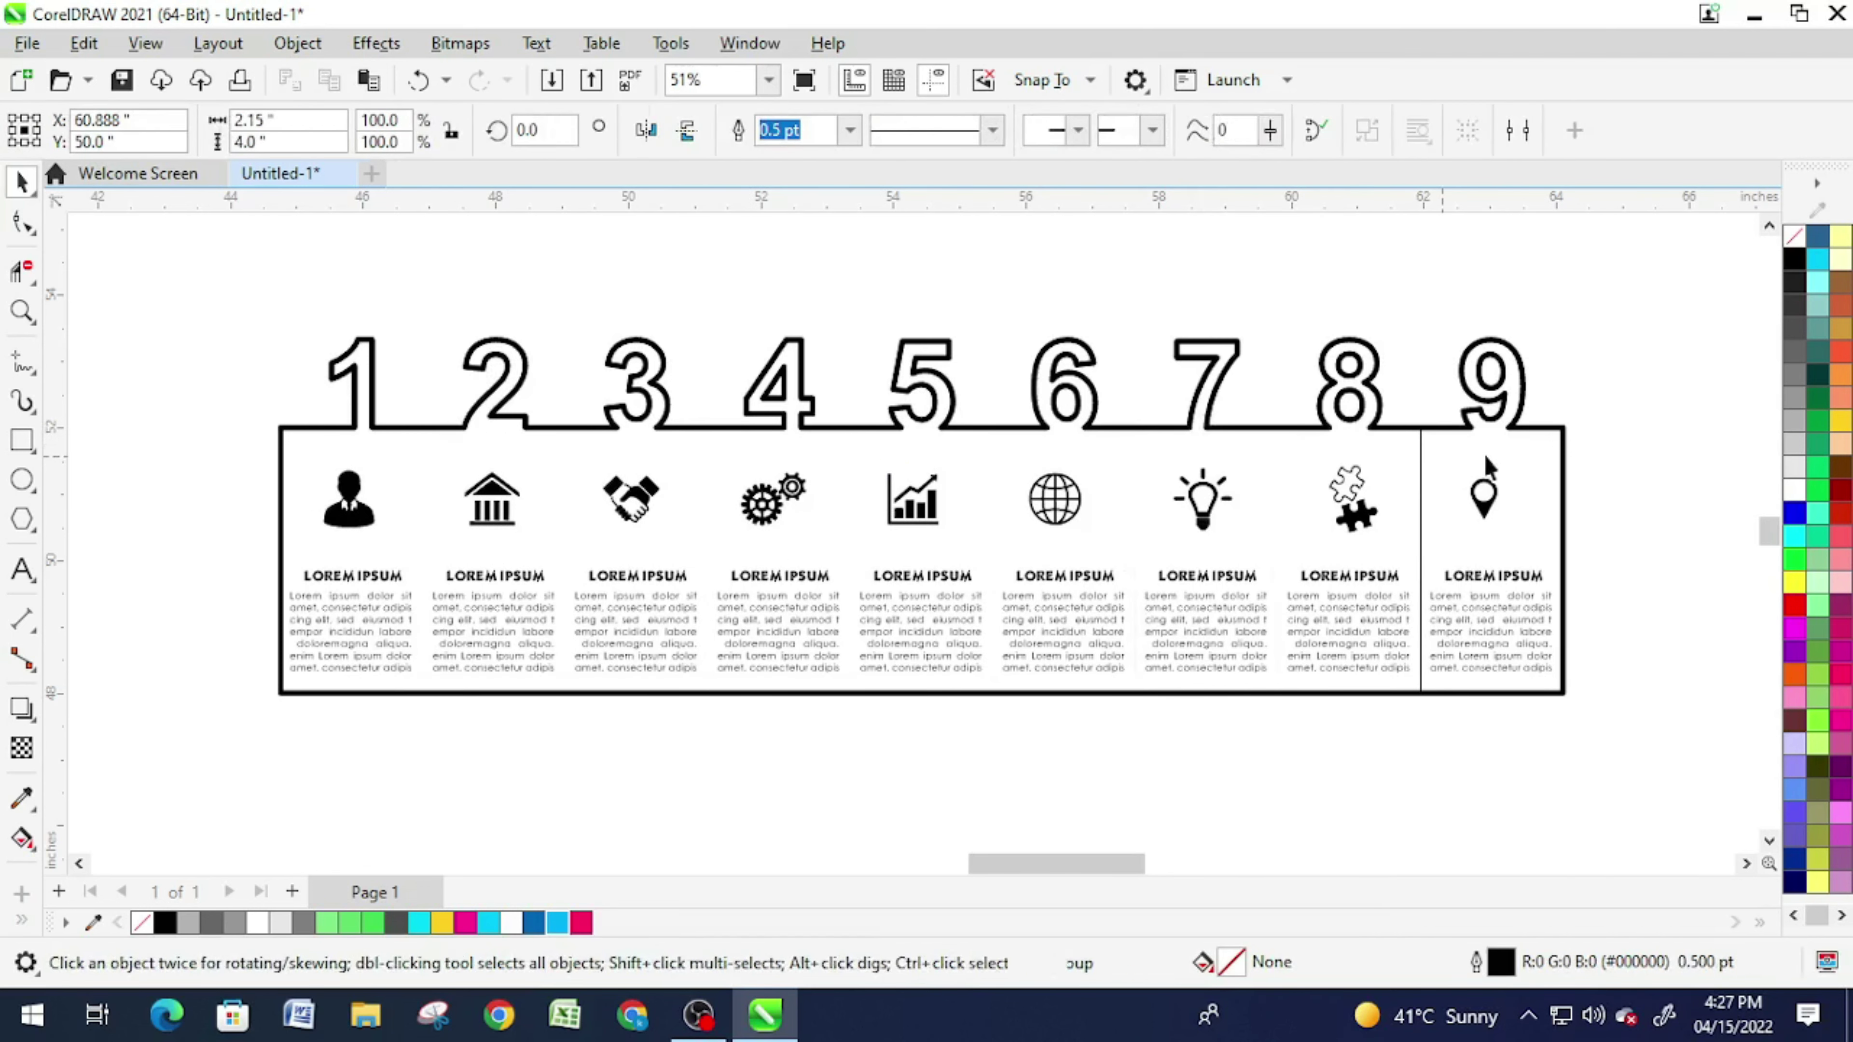
{"action": "key", "text": "Escape"}
{"action": "left_click", "coordinate": [807, 416]}
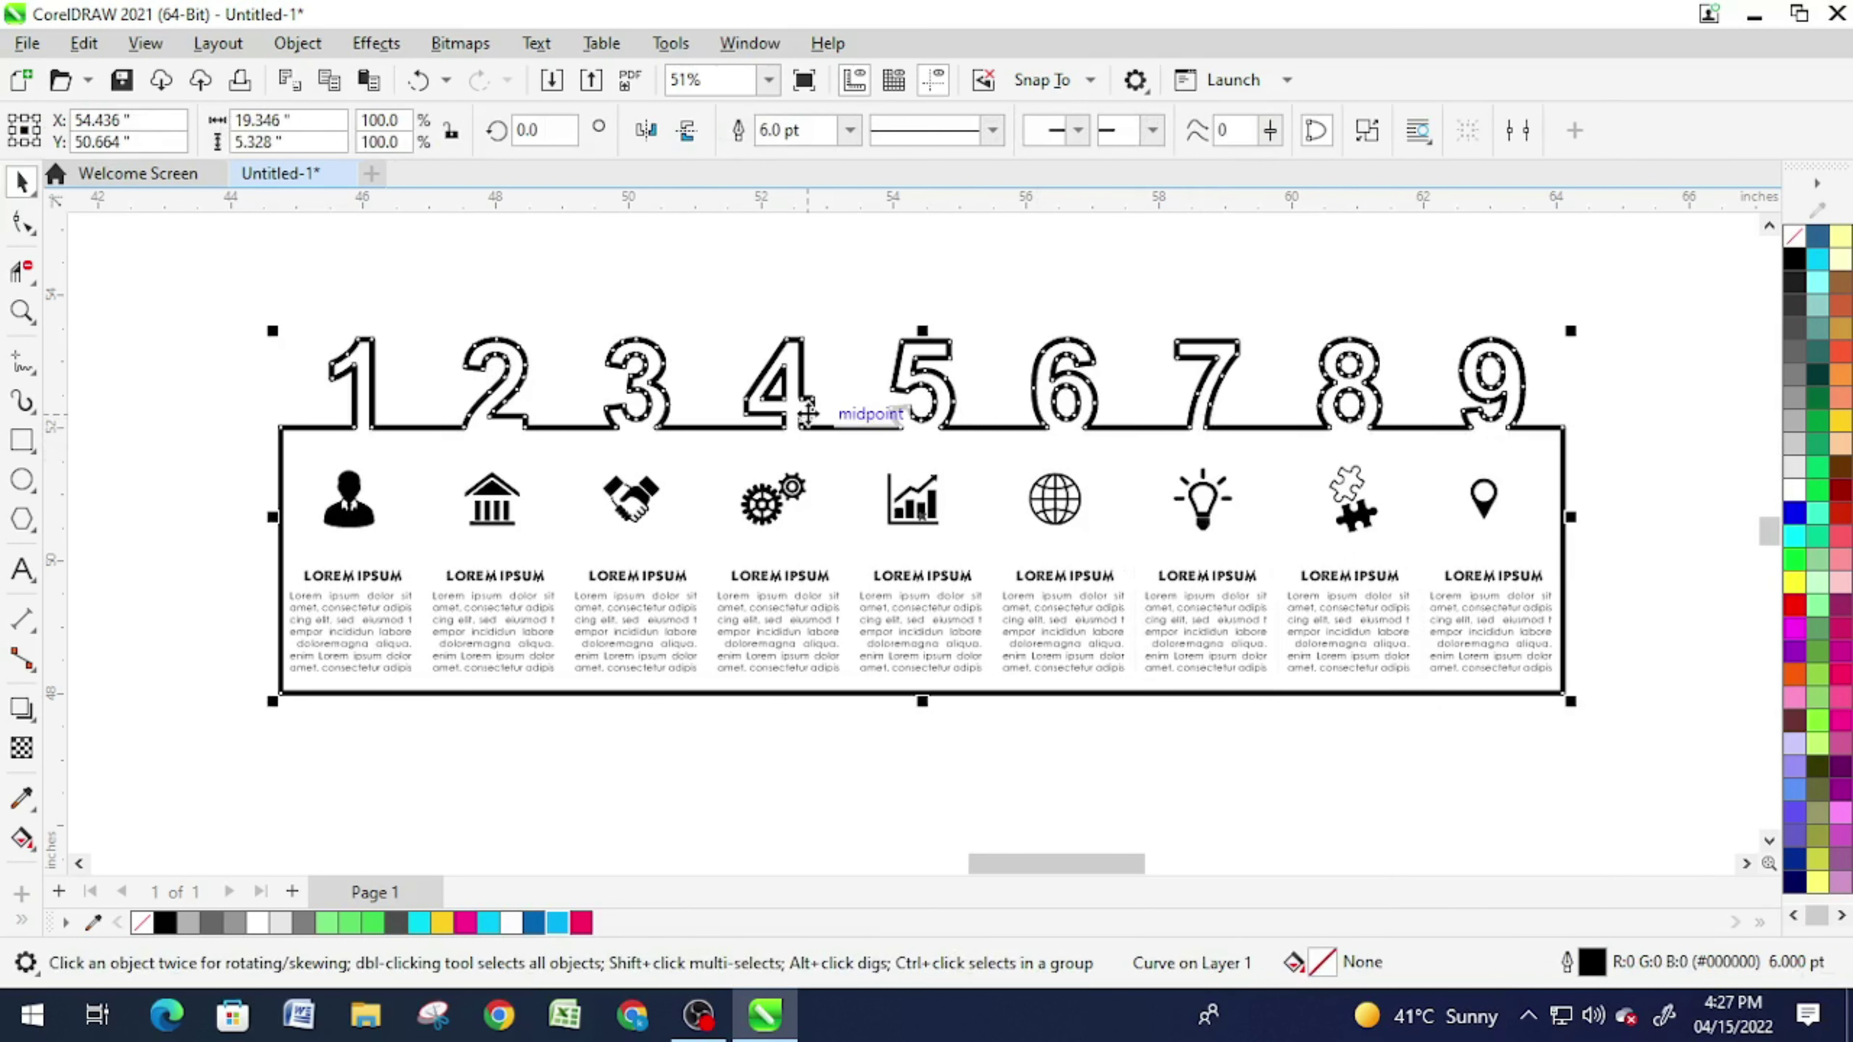
{"action": "key", "text": "g"}
{"action": "left_click_drag", "start_coordinate": [280, 461], "coordinate": [1566, 468]}
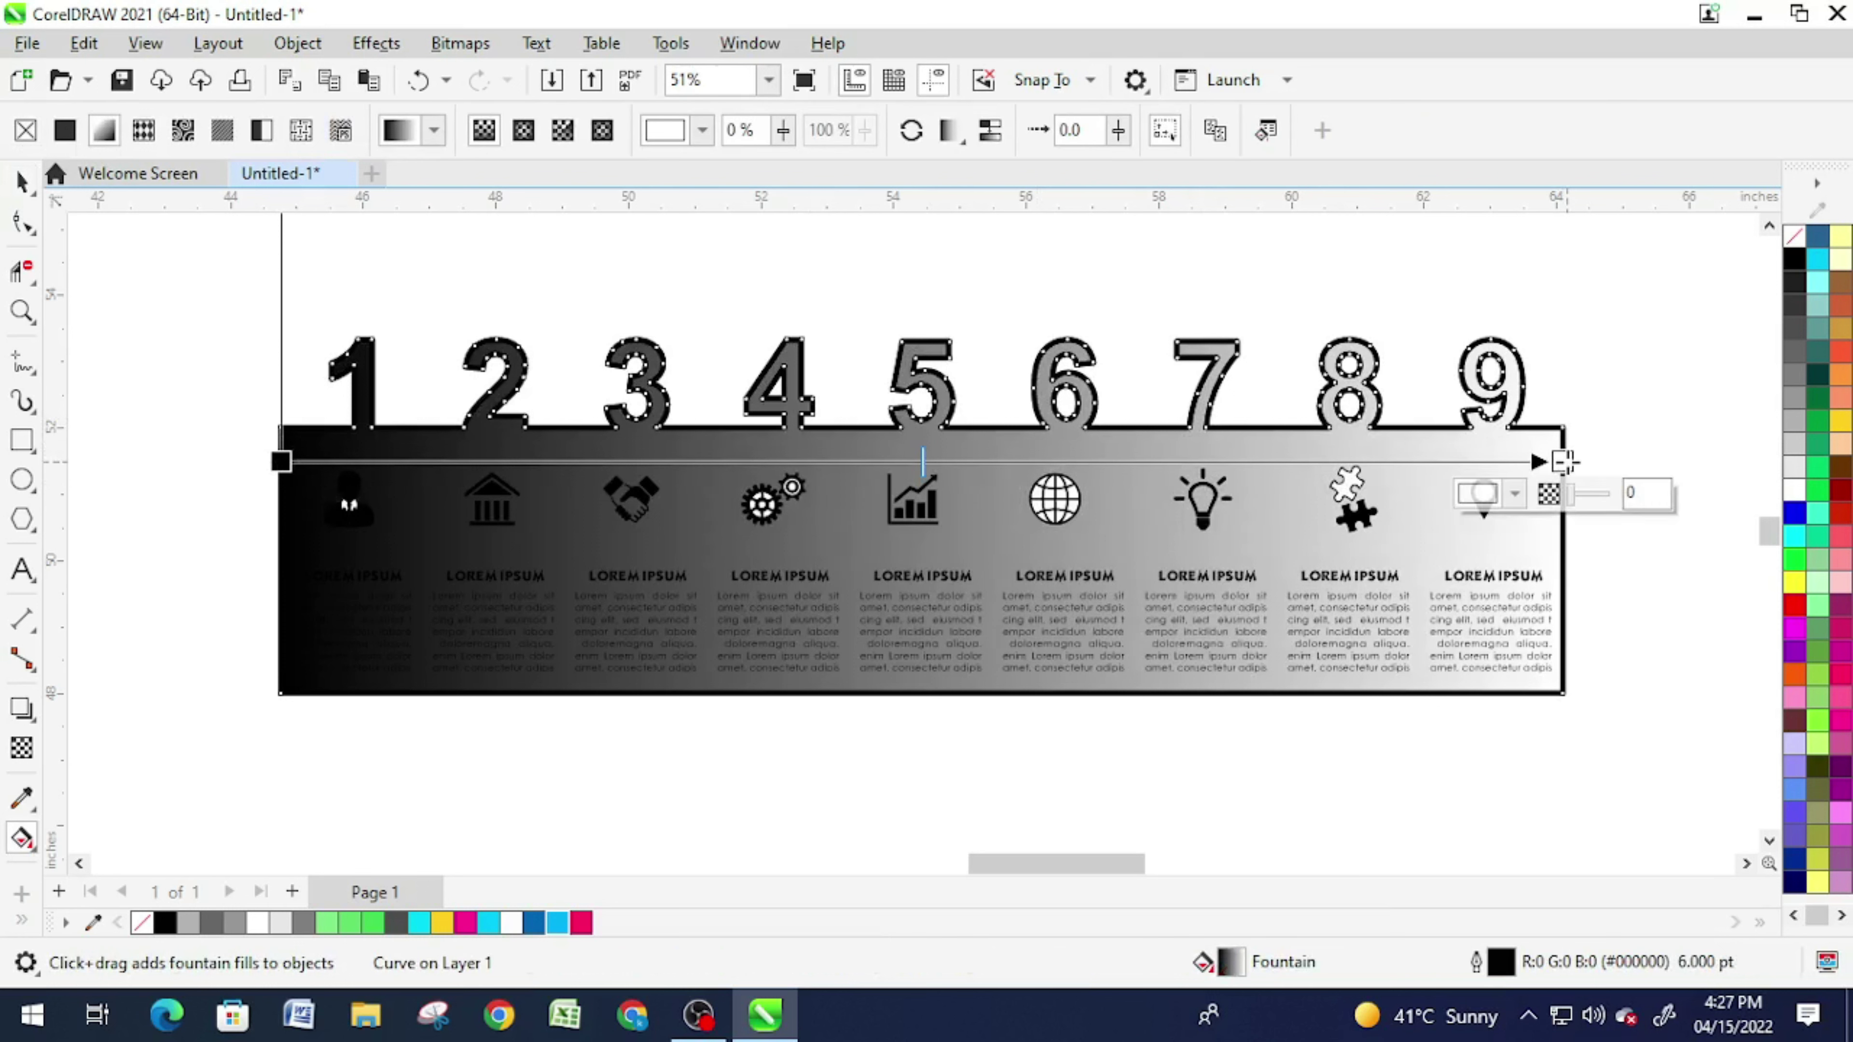
{"action": "key", "text": "ctrl+z"}
{"action": "key", "text": "space"}
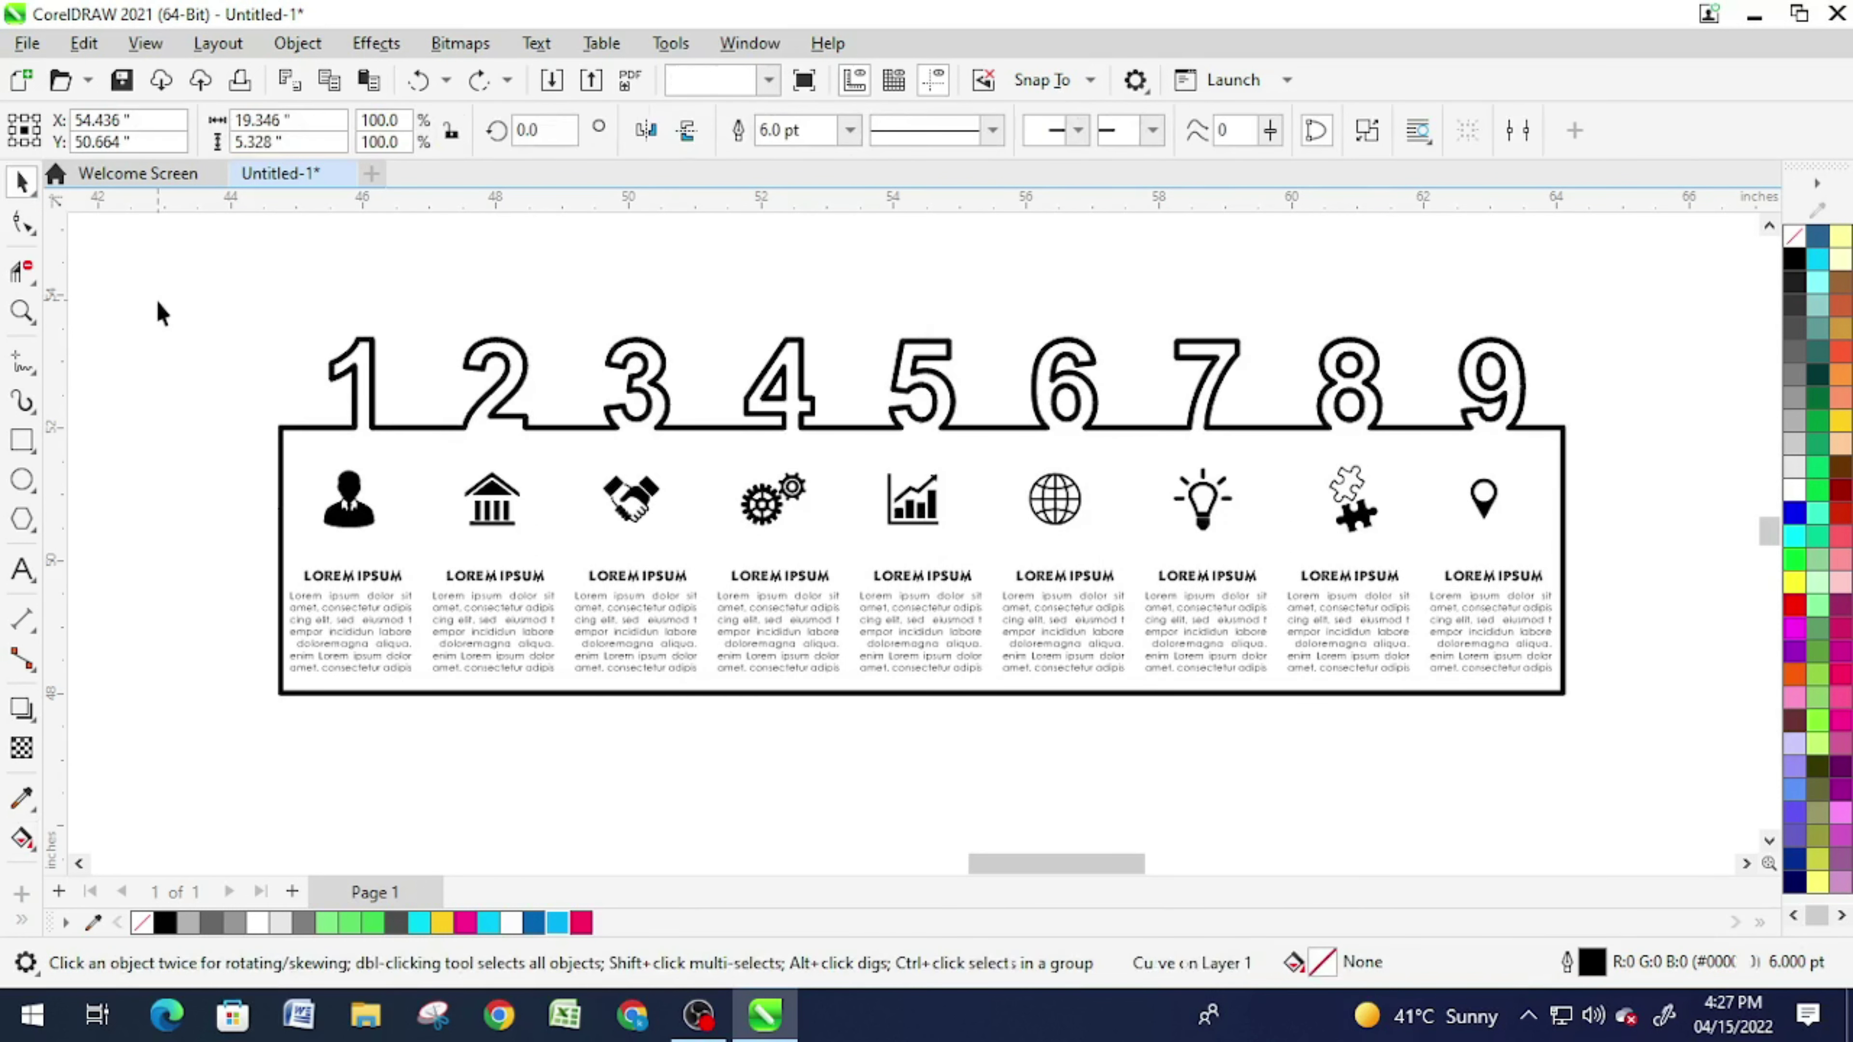
Step: Convert the tab frame's 6 pt outline into a solid black filled object
{"action": "left_click", "coordinate": [159, 312]}
{"action": "left_click", "coordinate": [318, 430]}
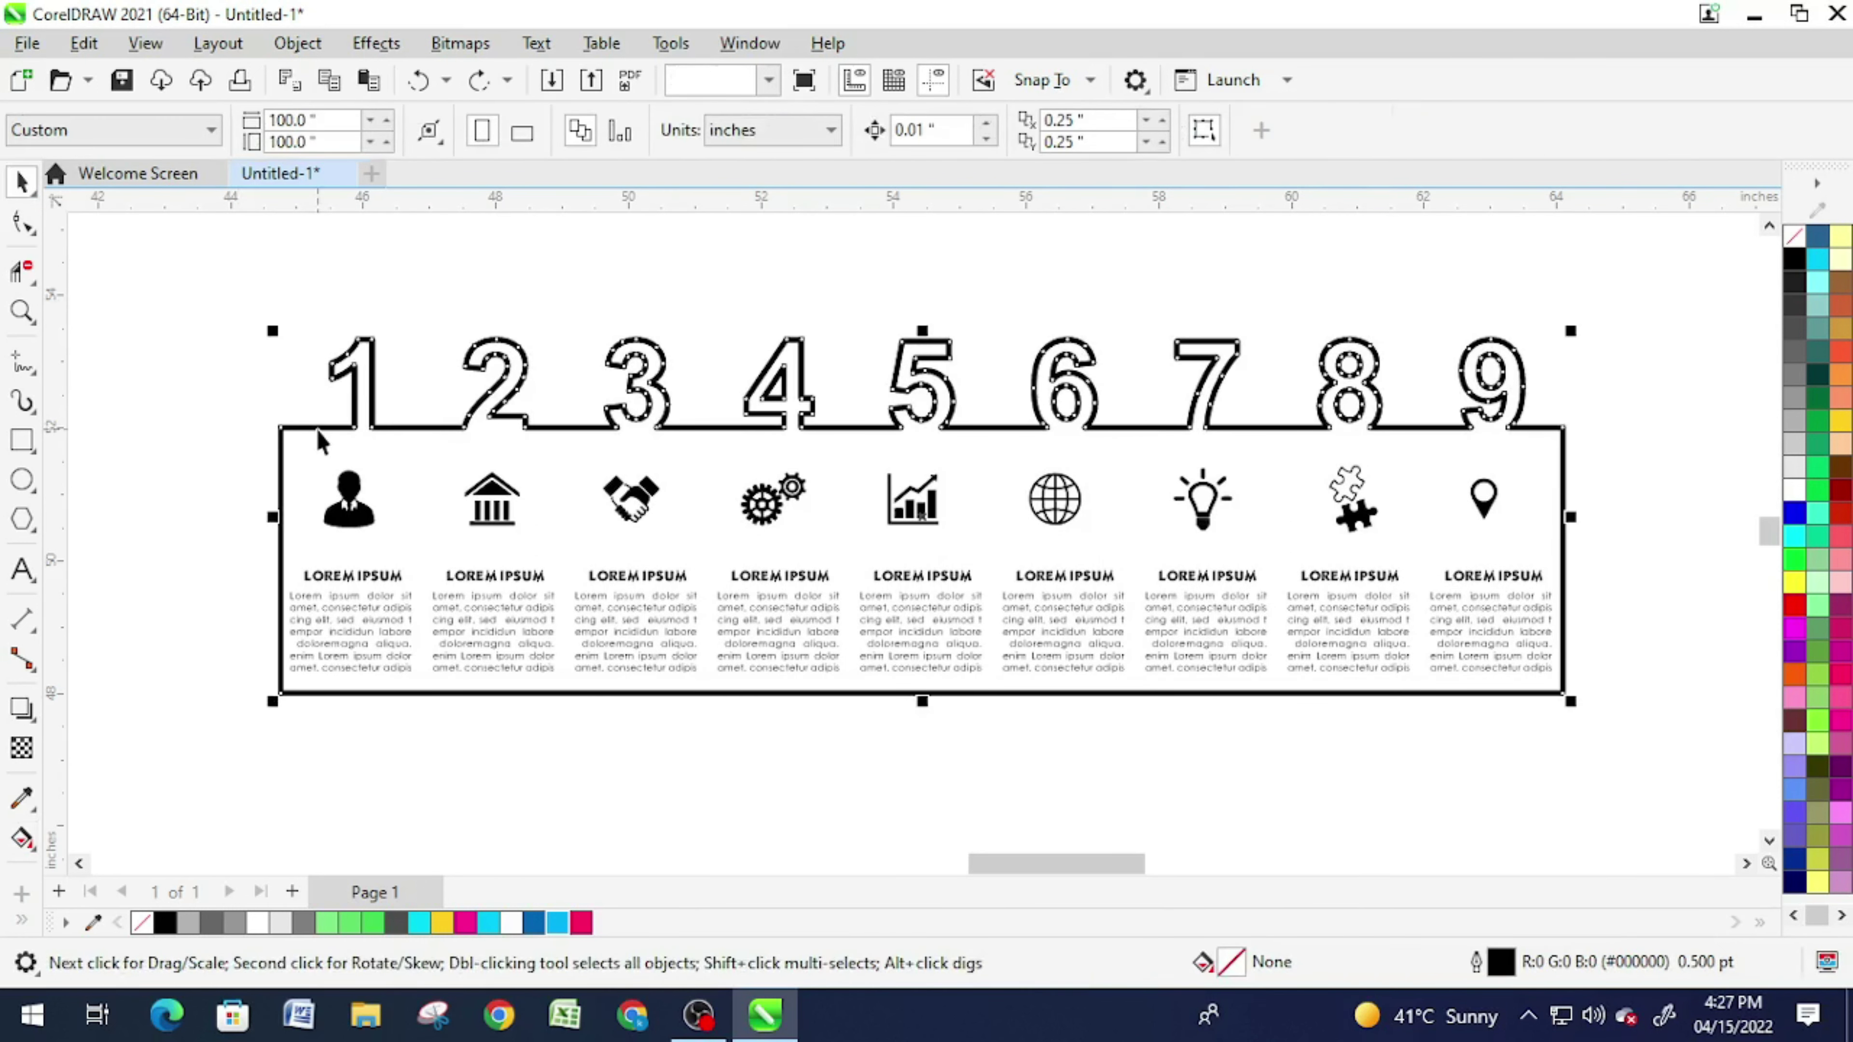
{"action": "left_click", "coordinate": [297, 43]}
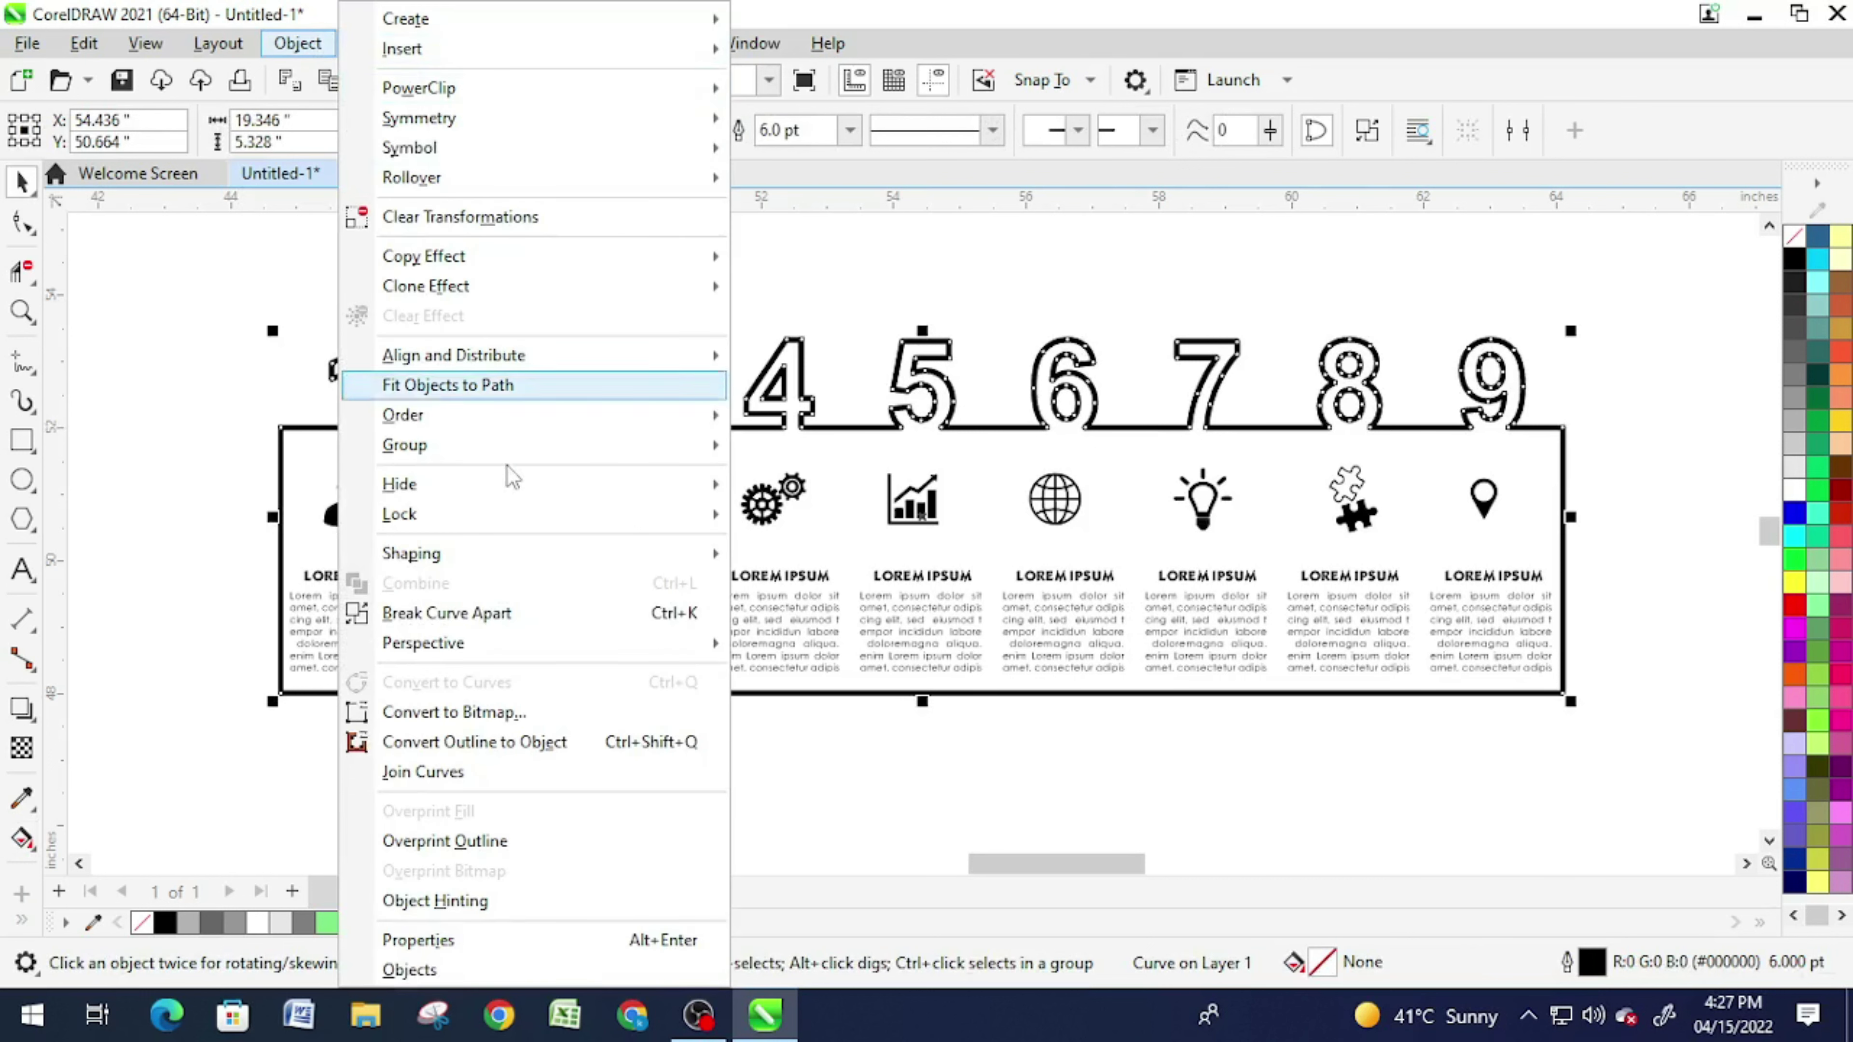
{"action": "left_click", "coordinate": [471, 742]}
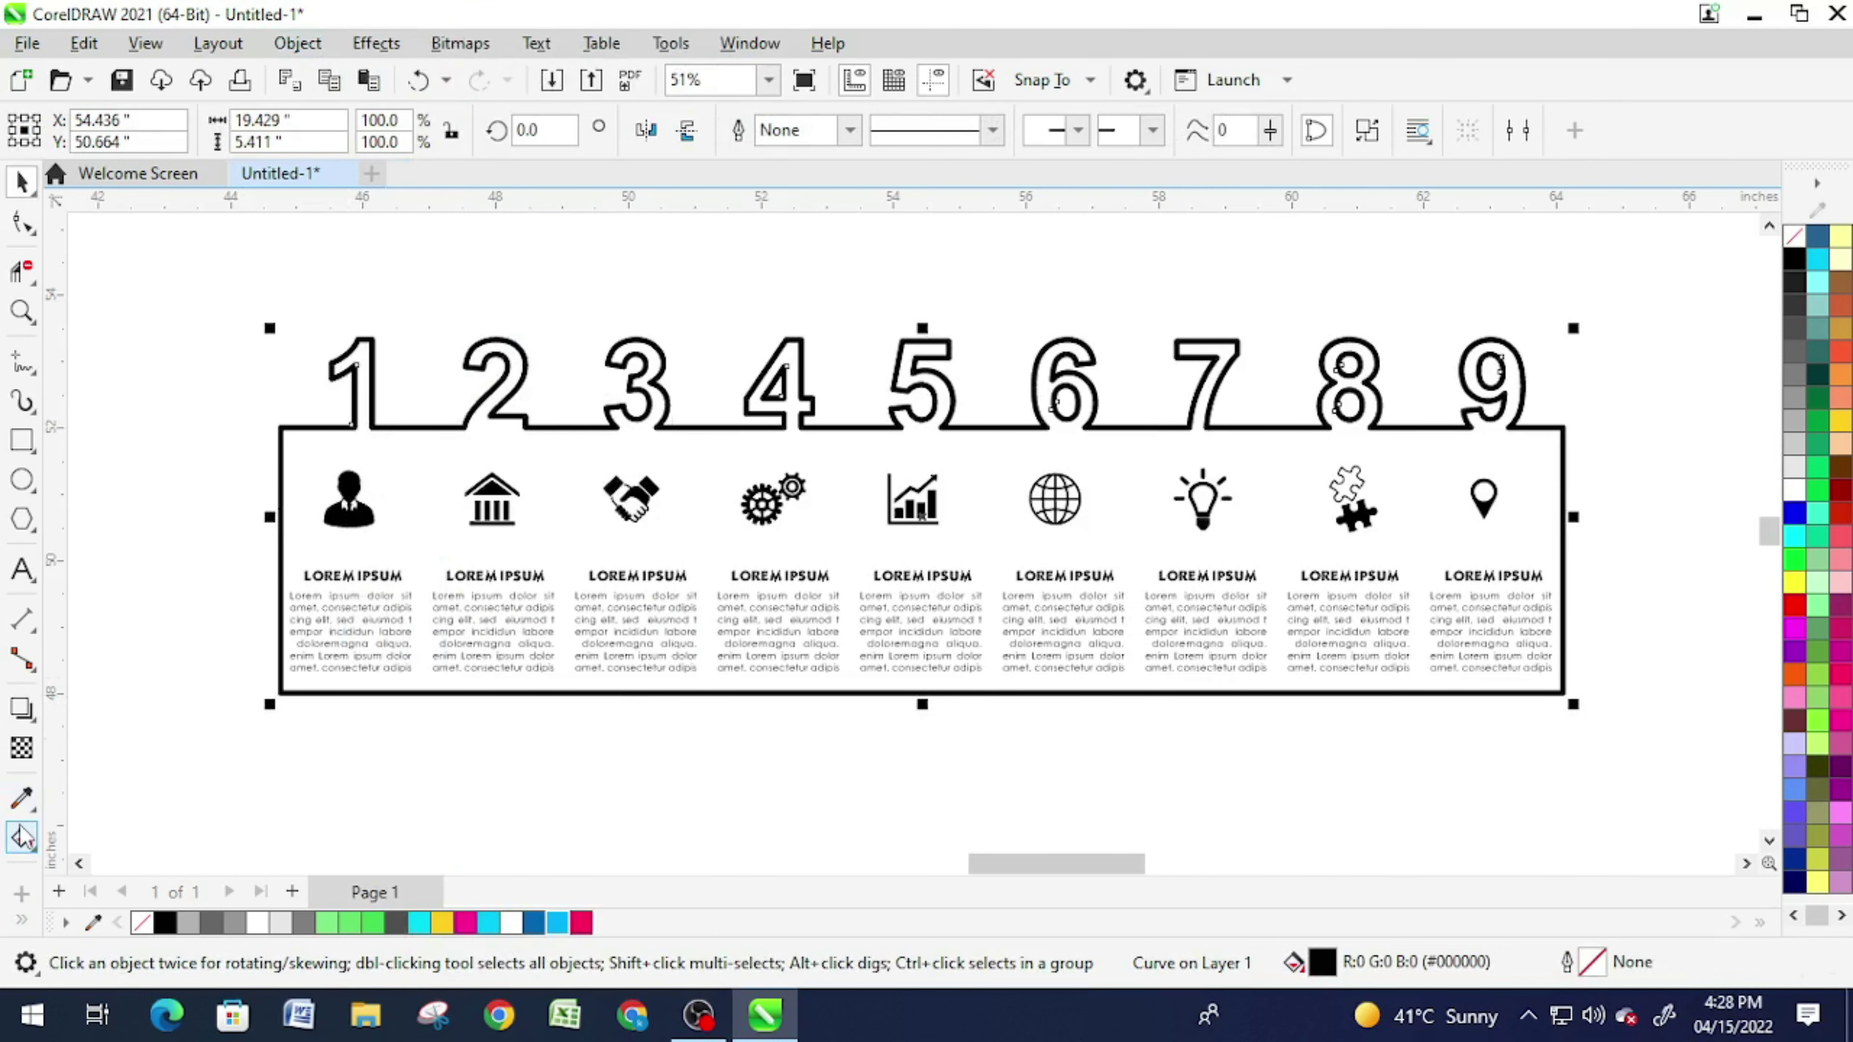
Step: Fill the frame with a left-to-right fountain gradient: yellow start, crimson middle, cyan end
{"action": "left_click", "coordinate": [24, 839]}
{"action": "left_click", "coordinate": [99, 841]}
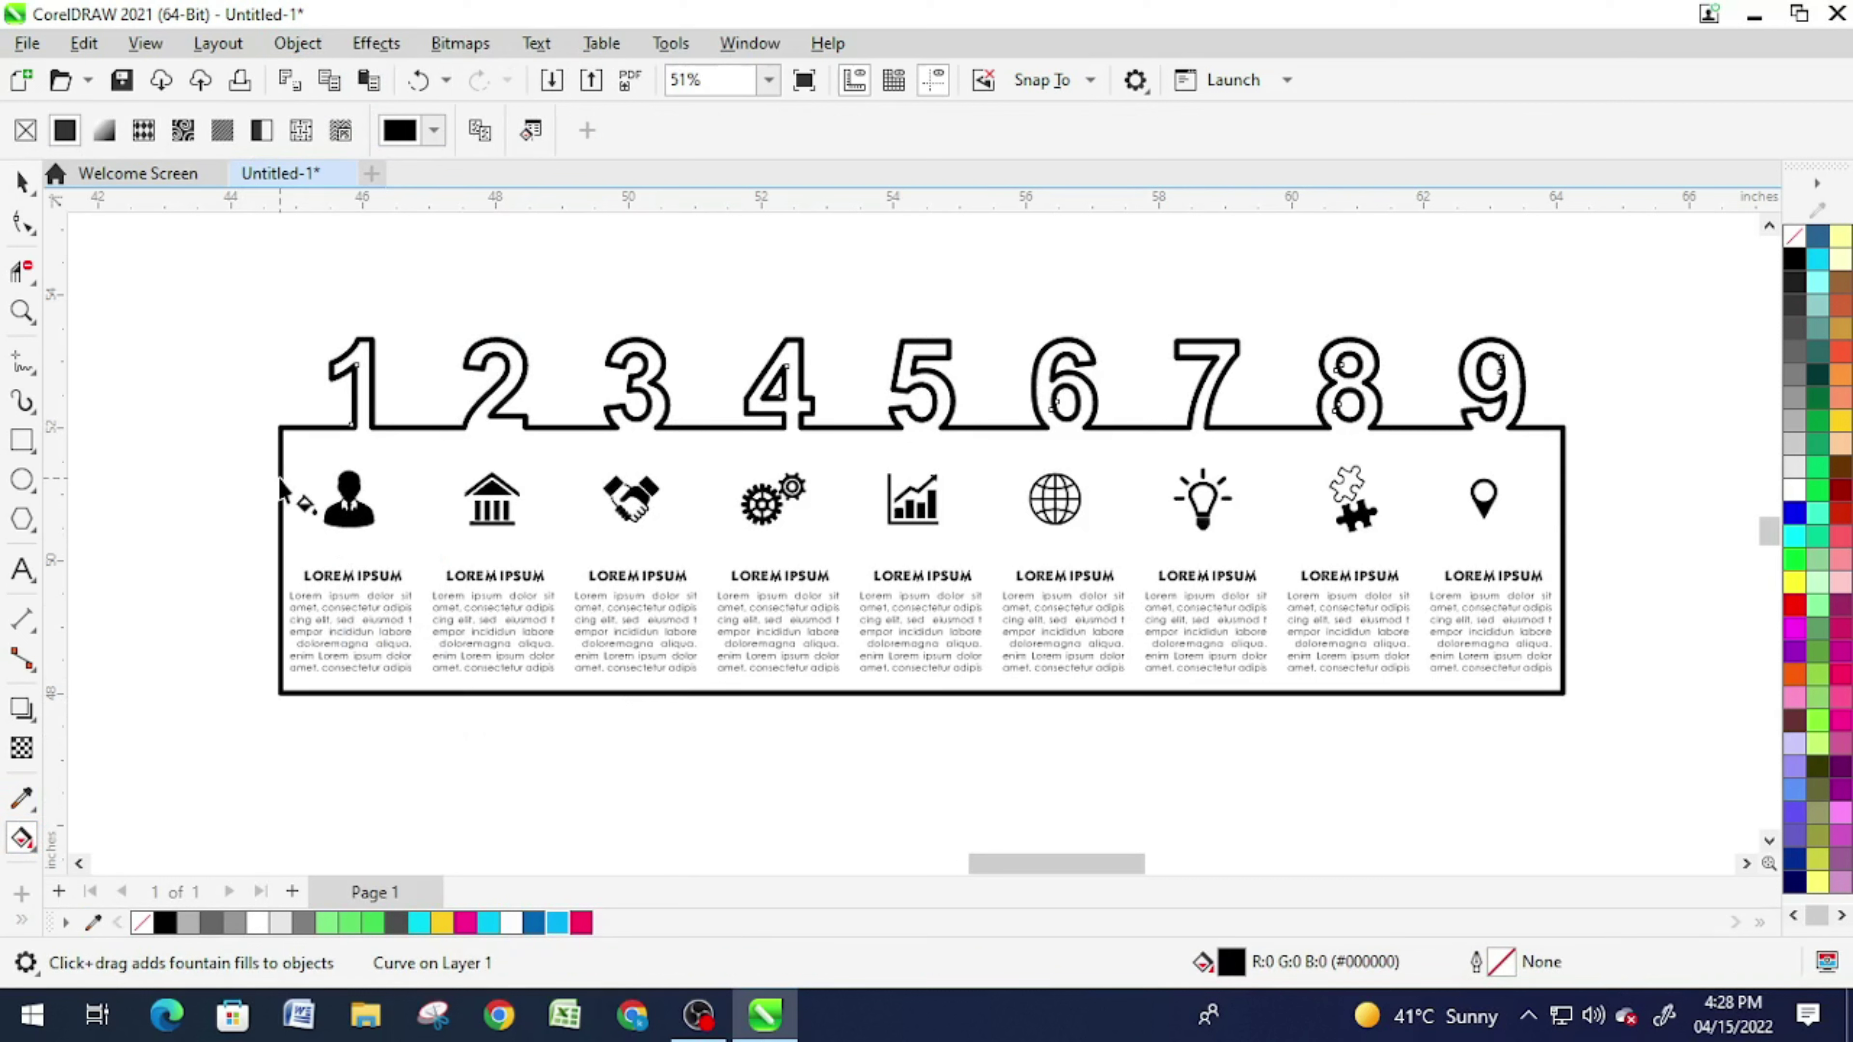
{"action": "left_click_drag", "start_coordinate": [279, 478], "coordinate": [1565, 468]}
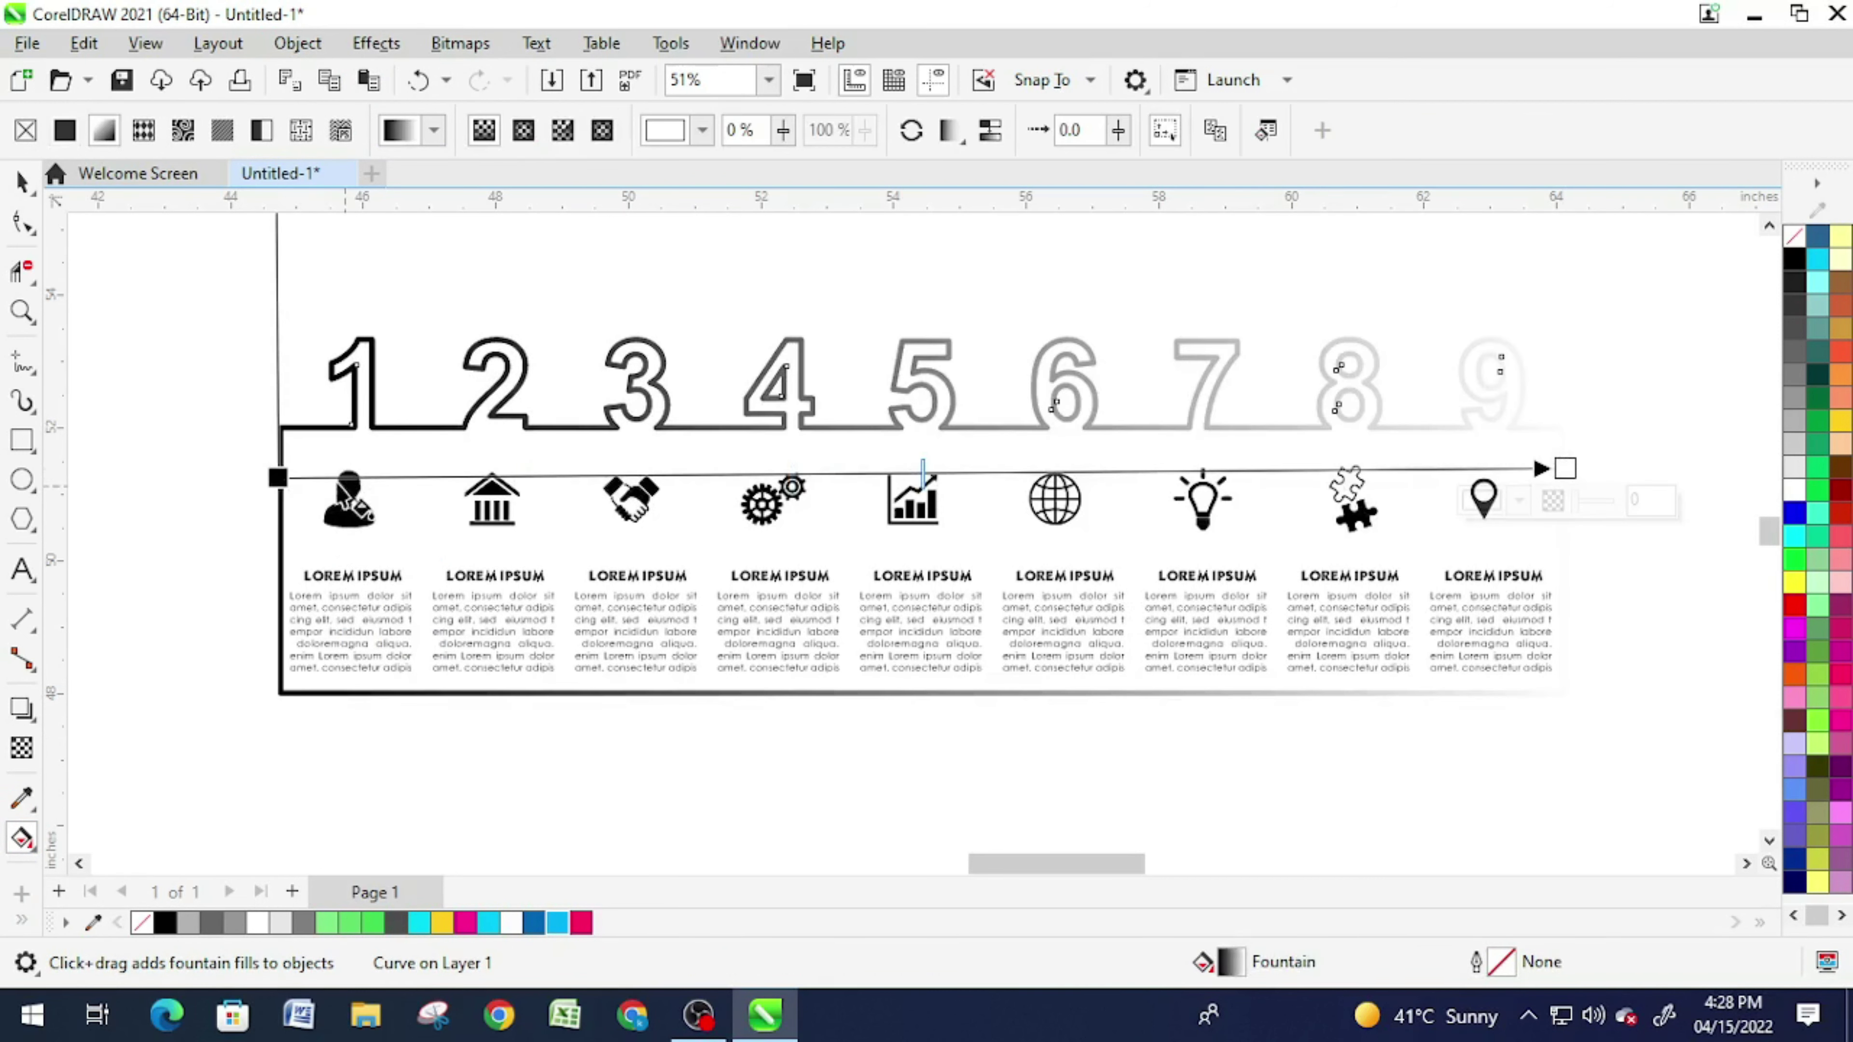
{"action": "left_click", "coordinate": [278, 477]}
{"action": "left_click", "coordinate": [1840, 422]}
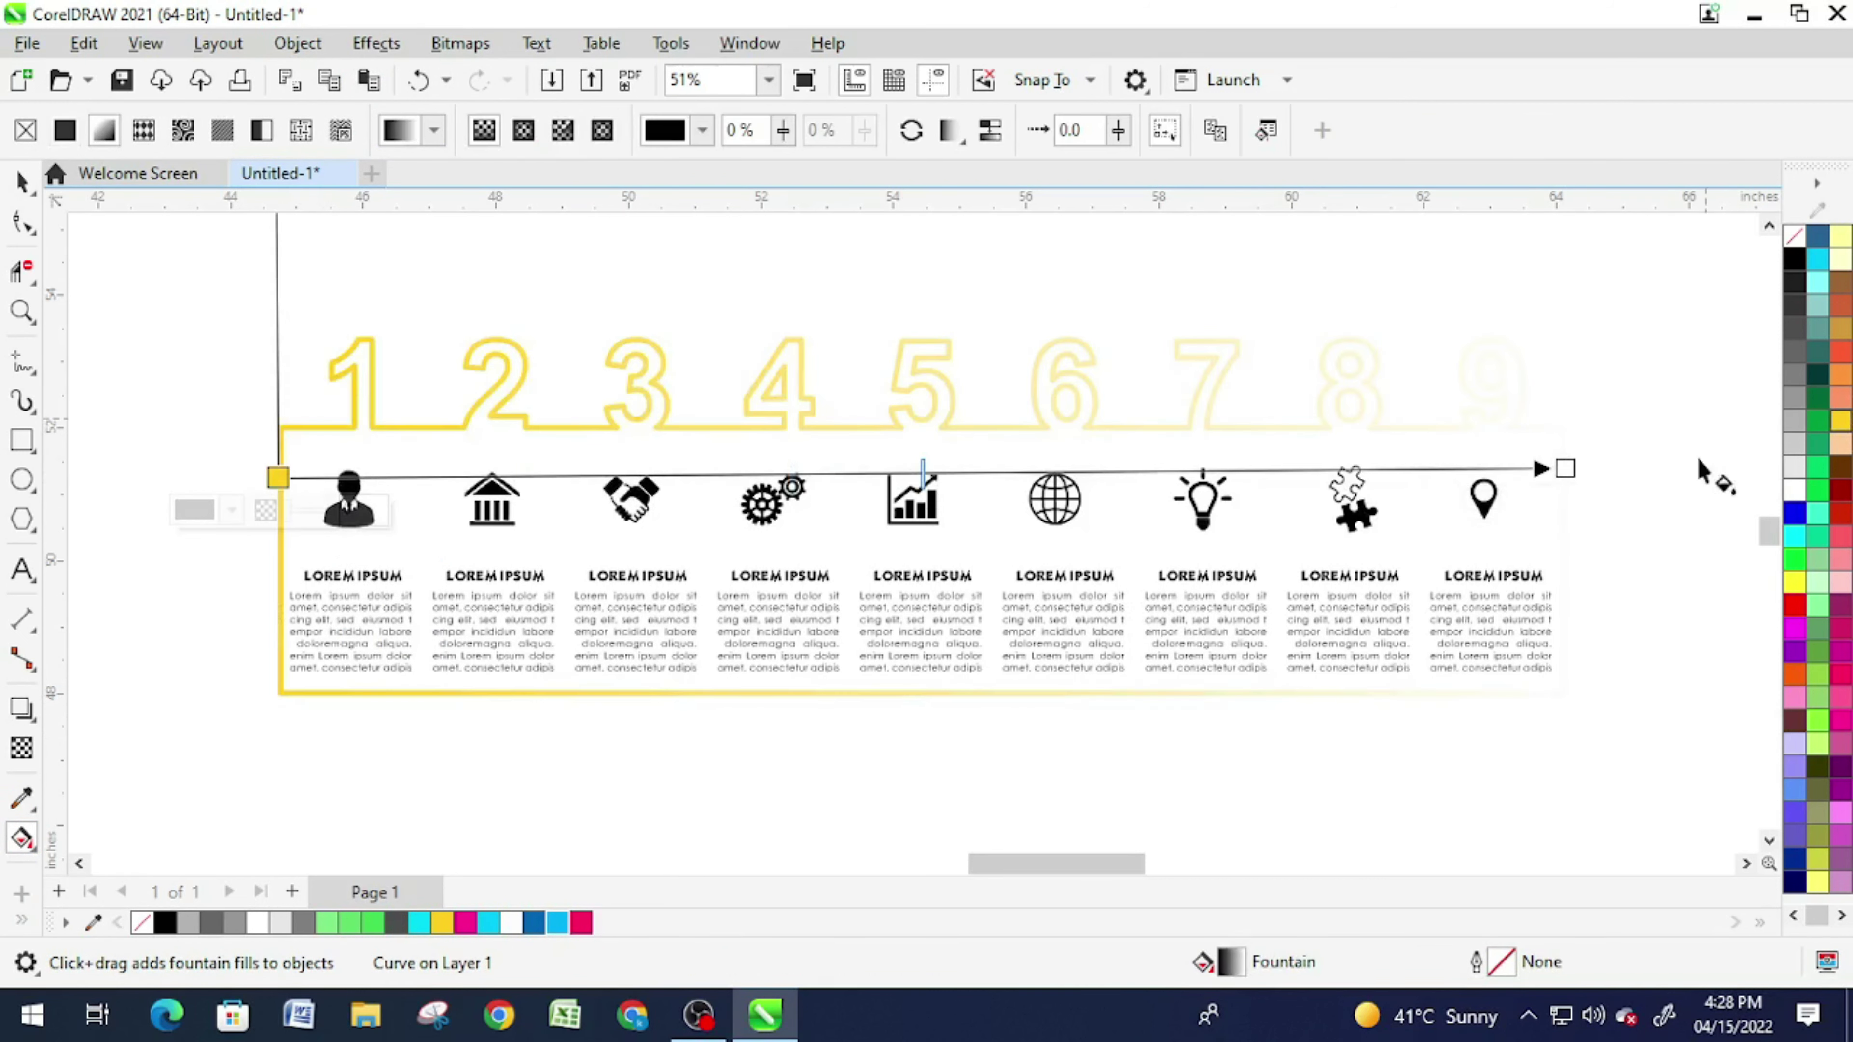
{"action": "left_click", "coordinate": [553, 923]}
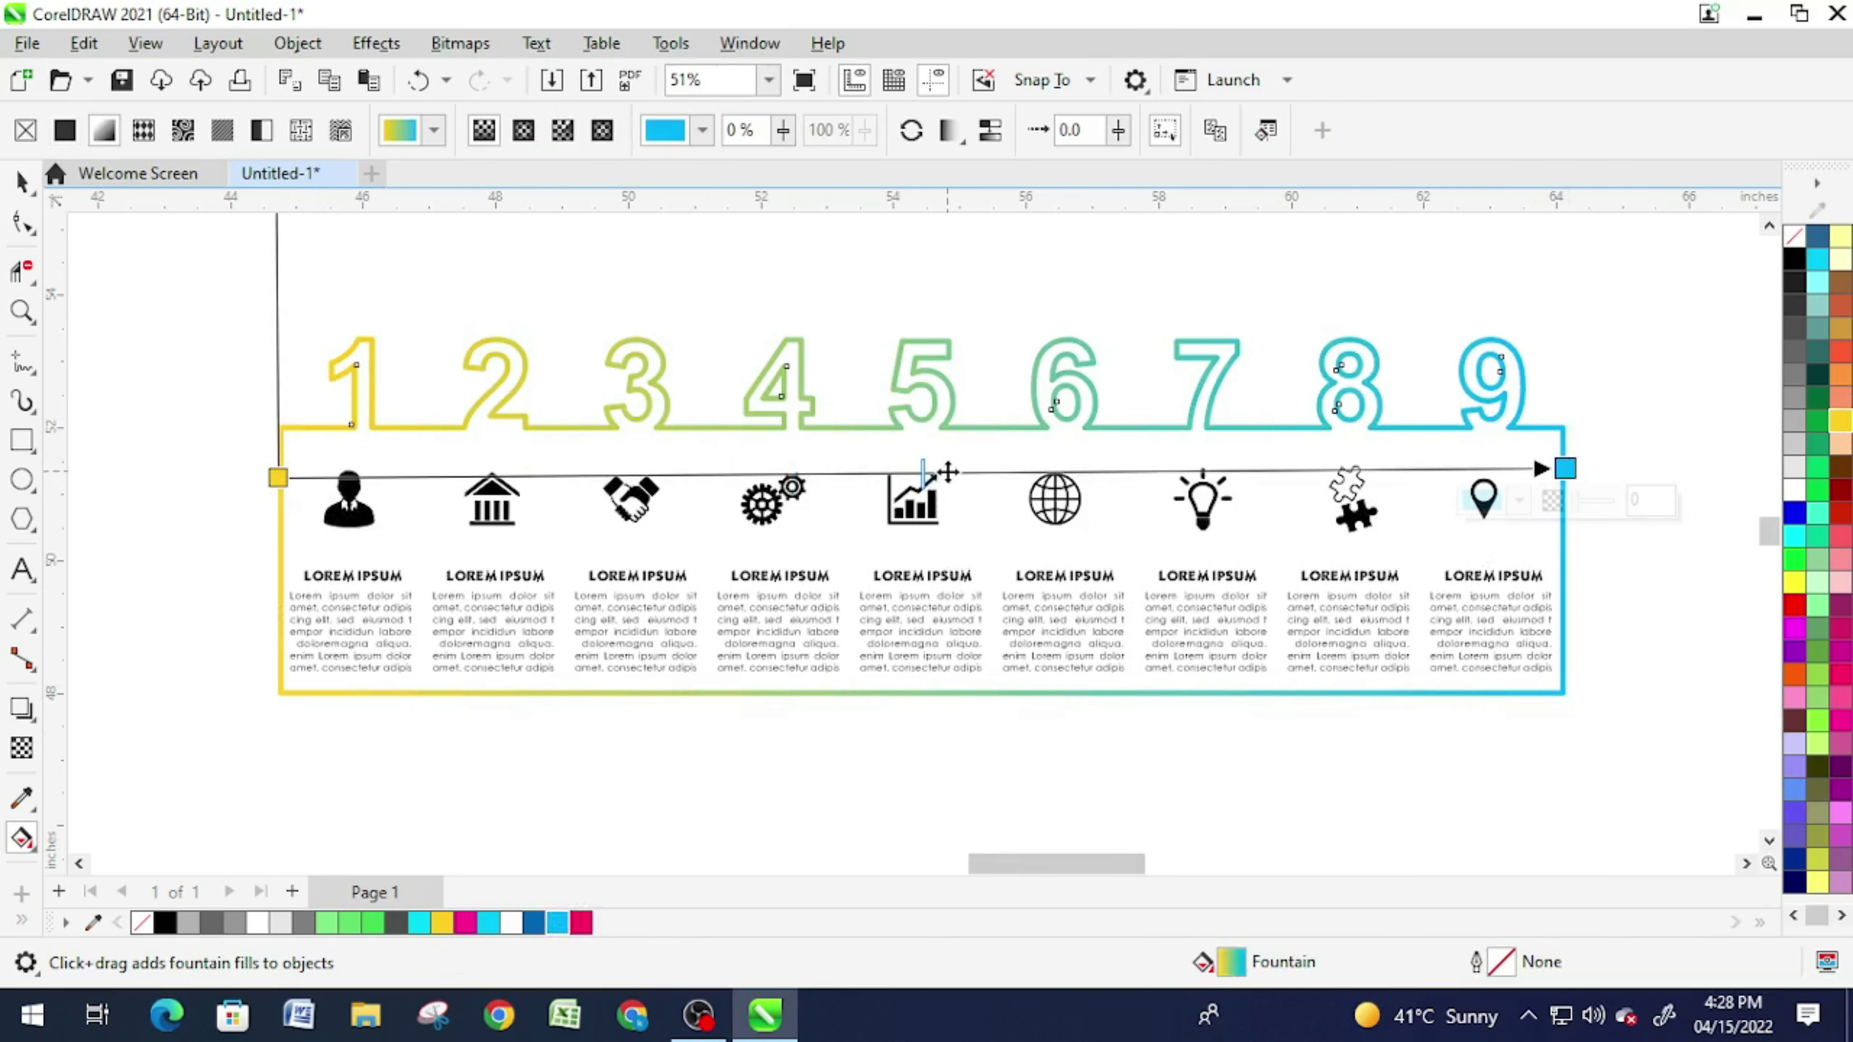
{"action": "double_click", "coordinate": [946, 473]}
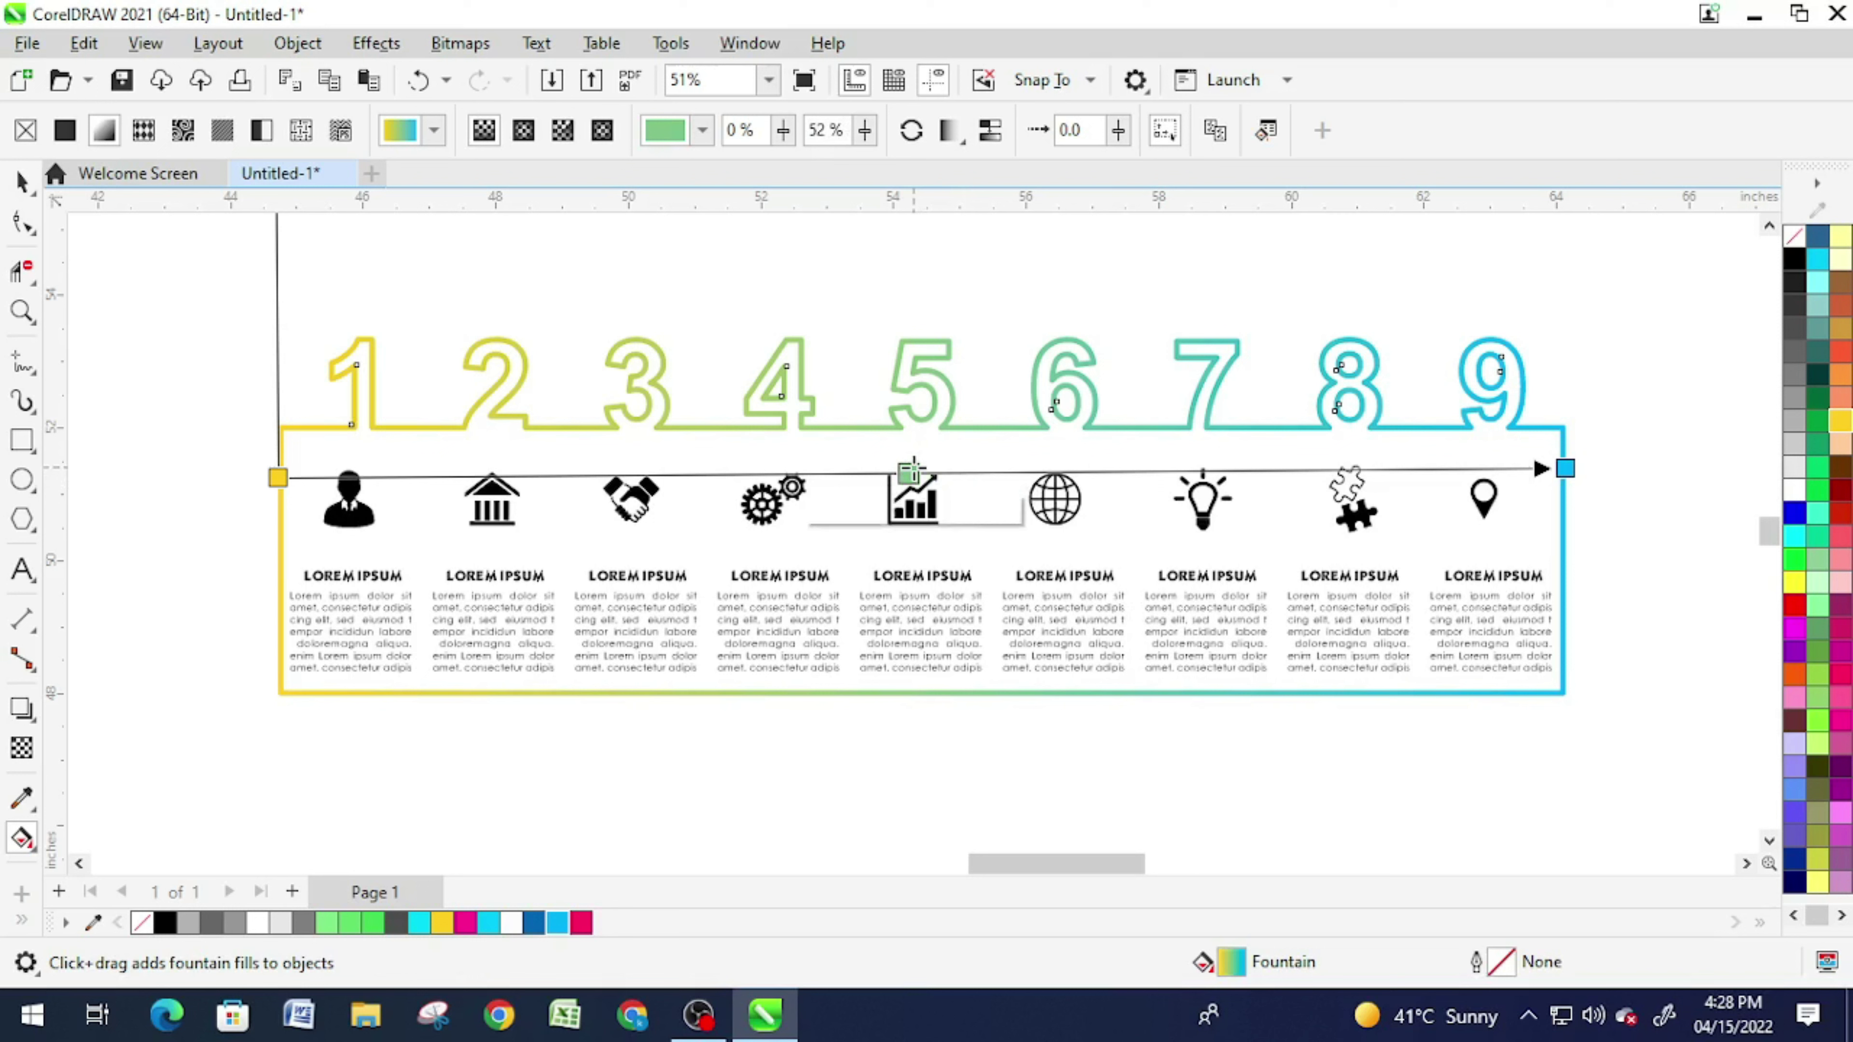
{"action": "left_click", "coordinate": [912, 473]}
{"action": "left_click", "coordinate": [1841, 630]}
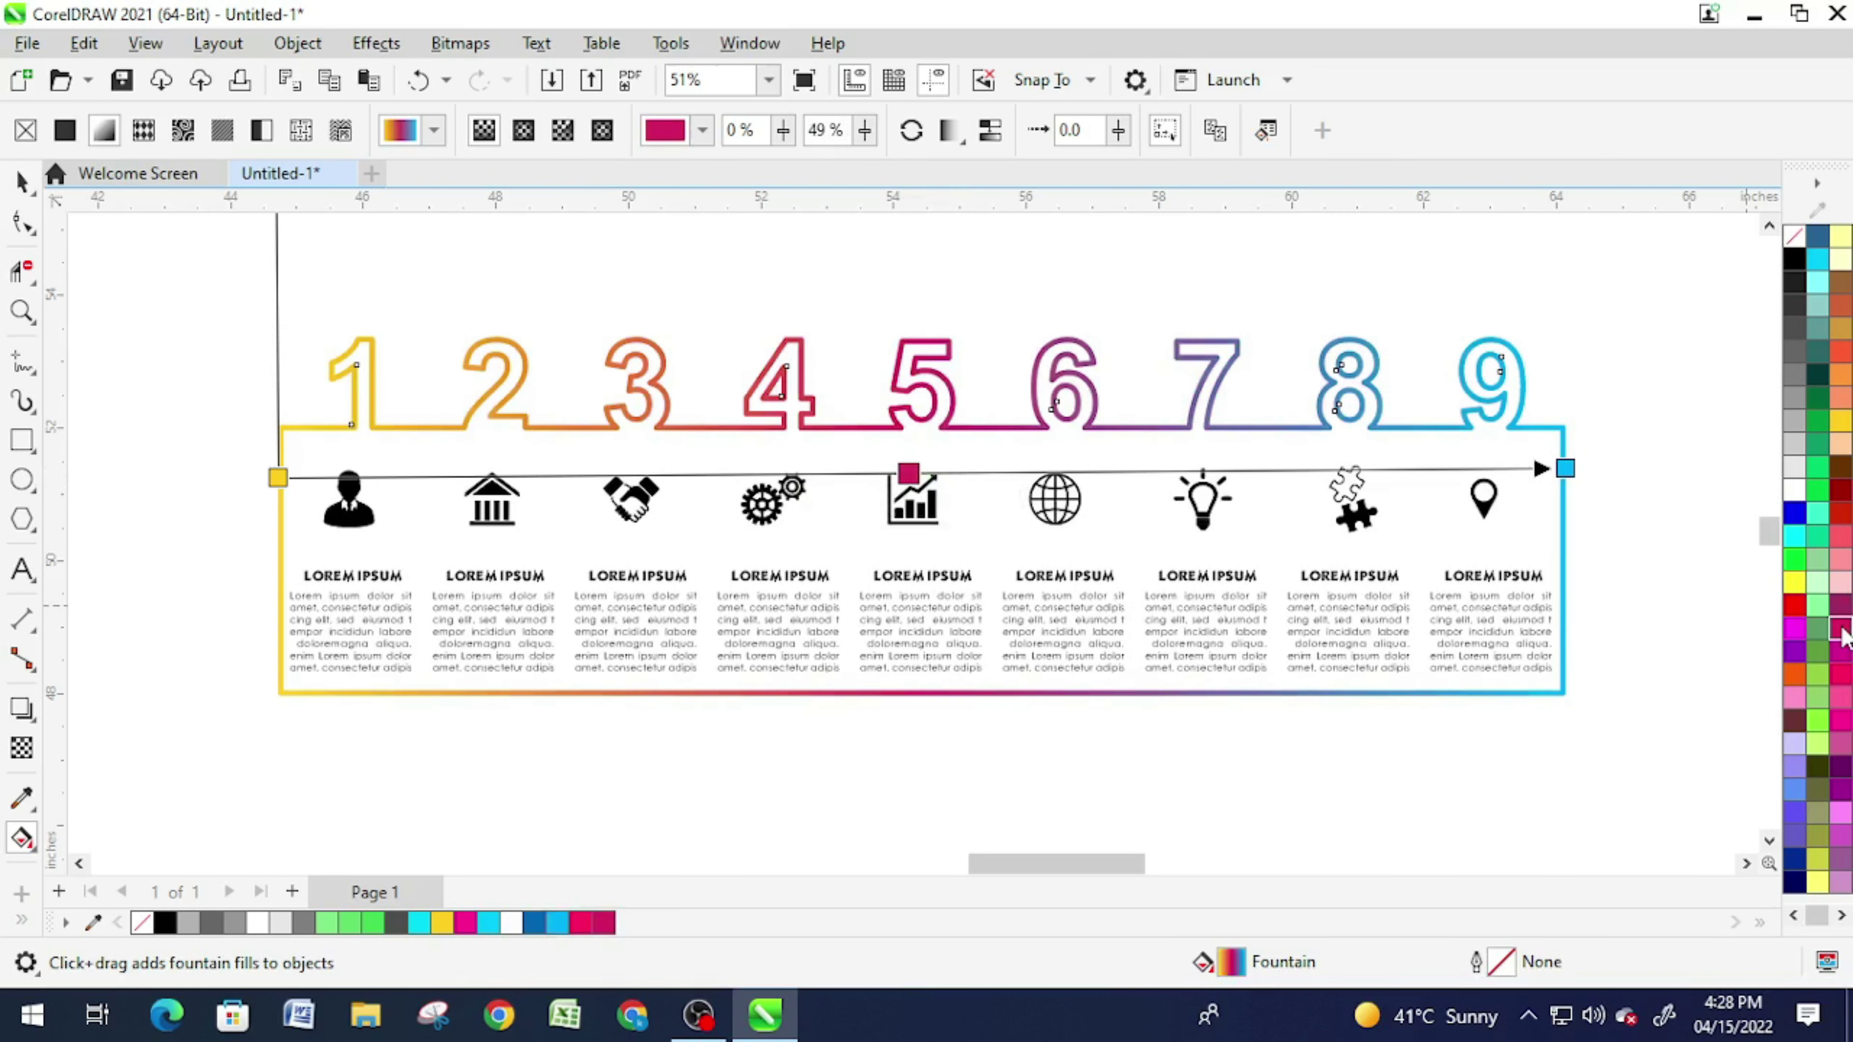
{"action": "left_click", "coordinate": [23, 182]}
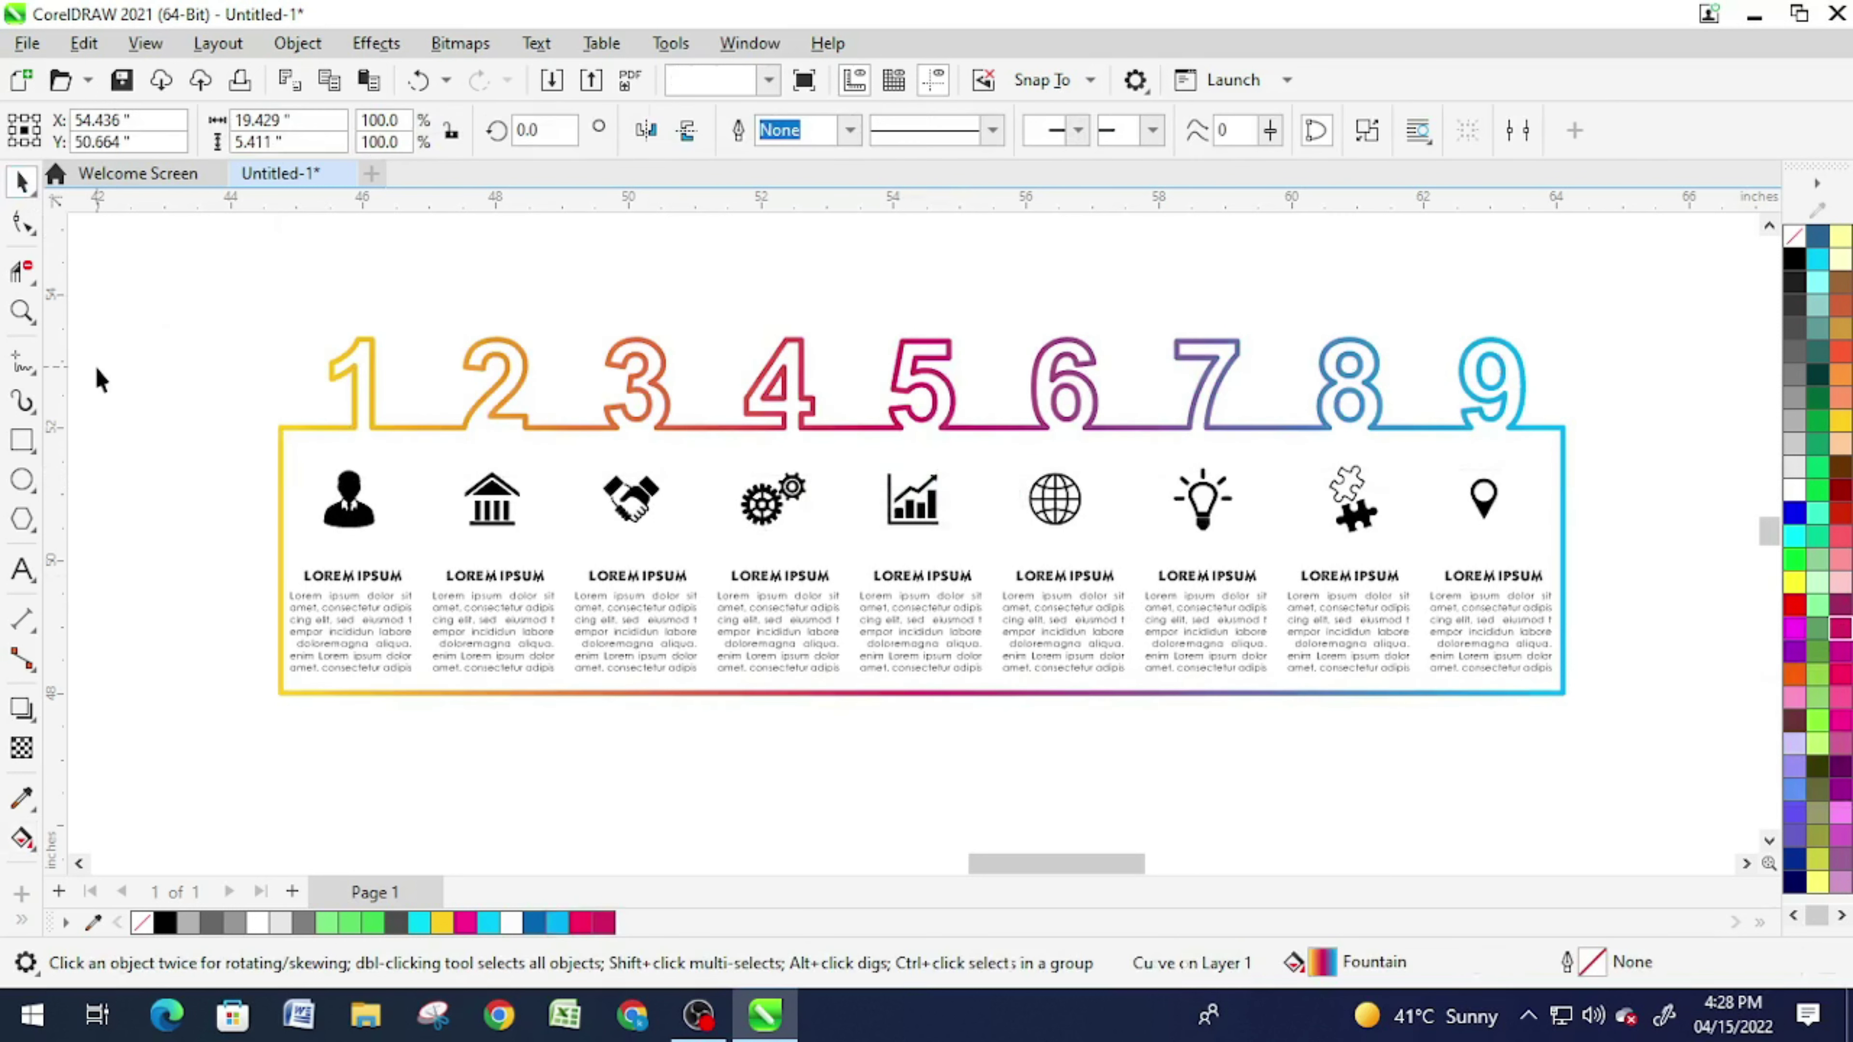
{"action": "left_click", "coordinate": [98, 376]}
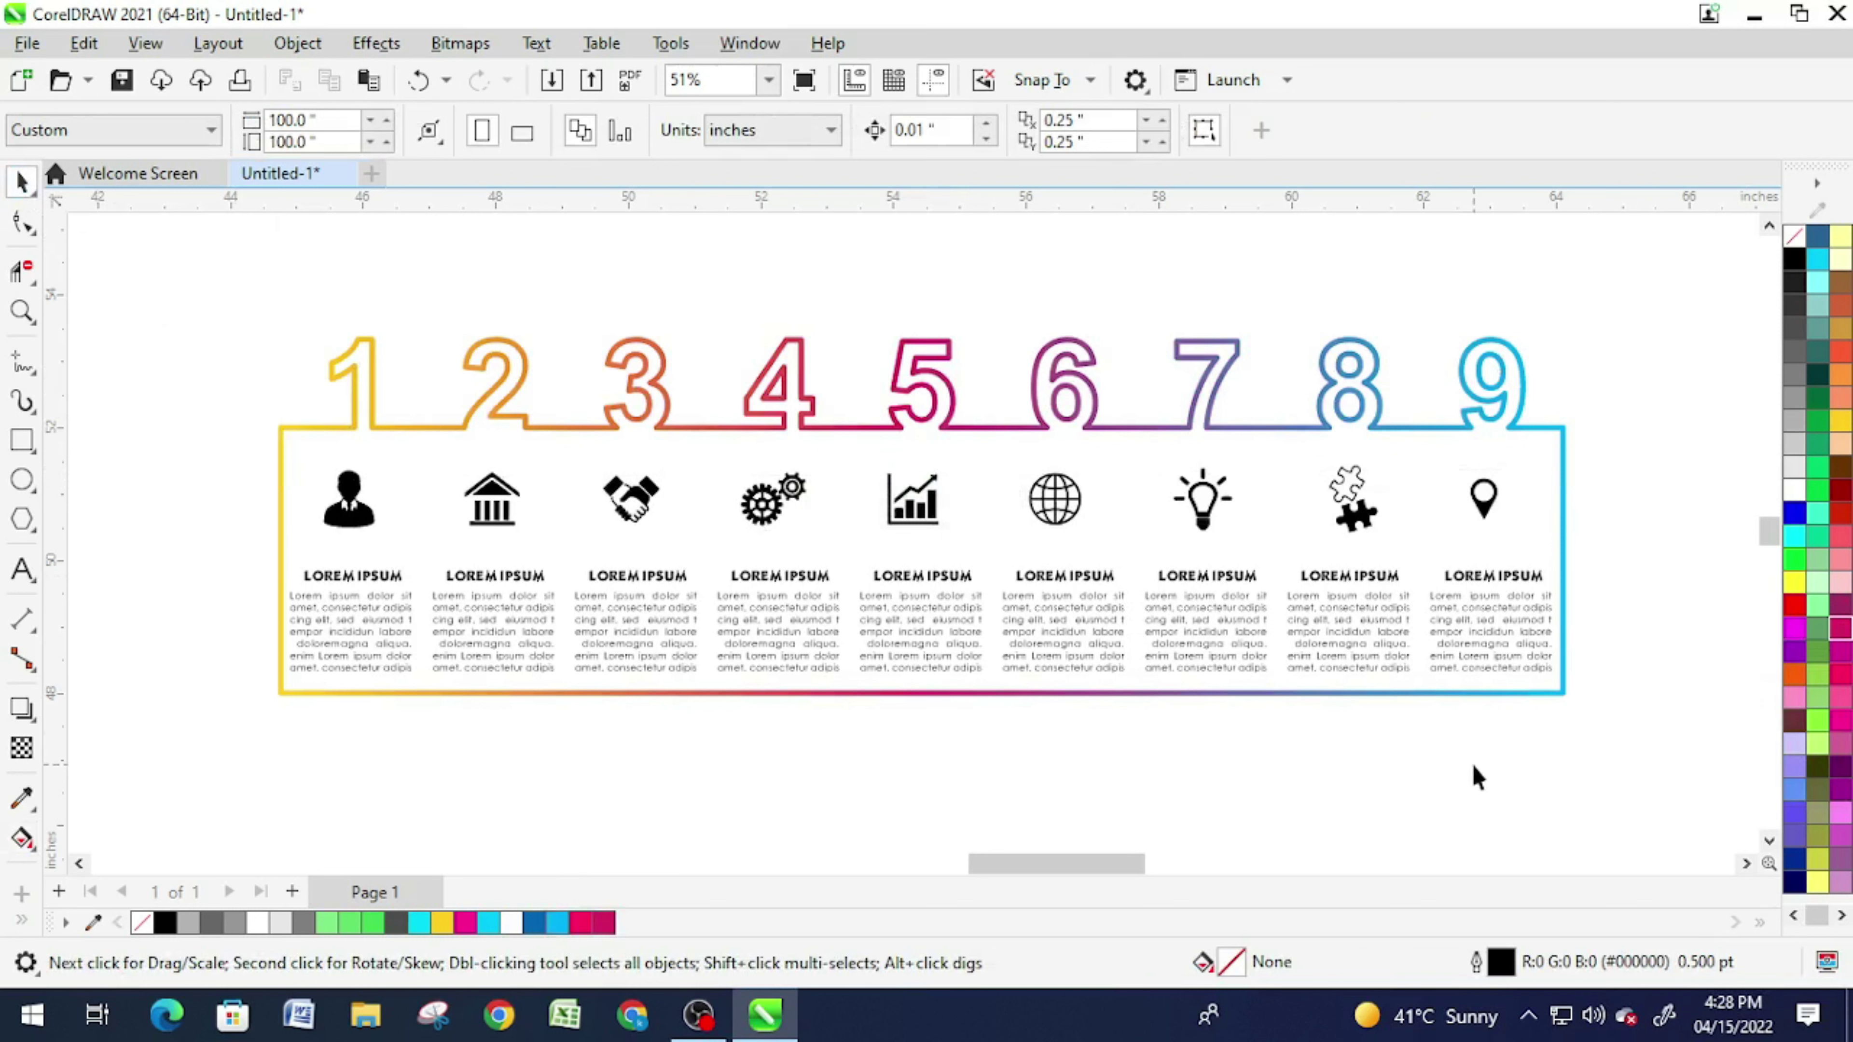